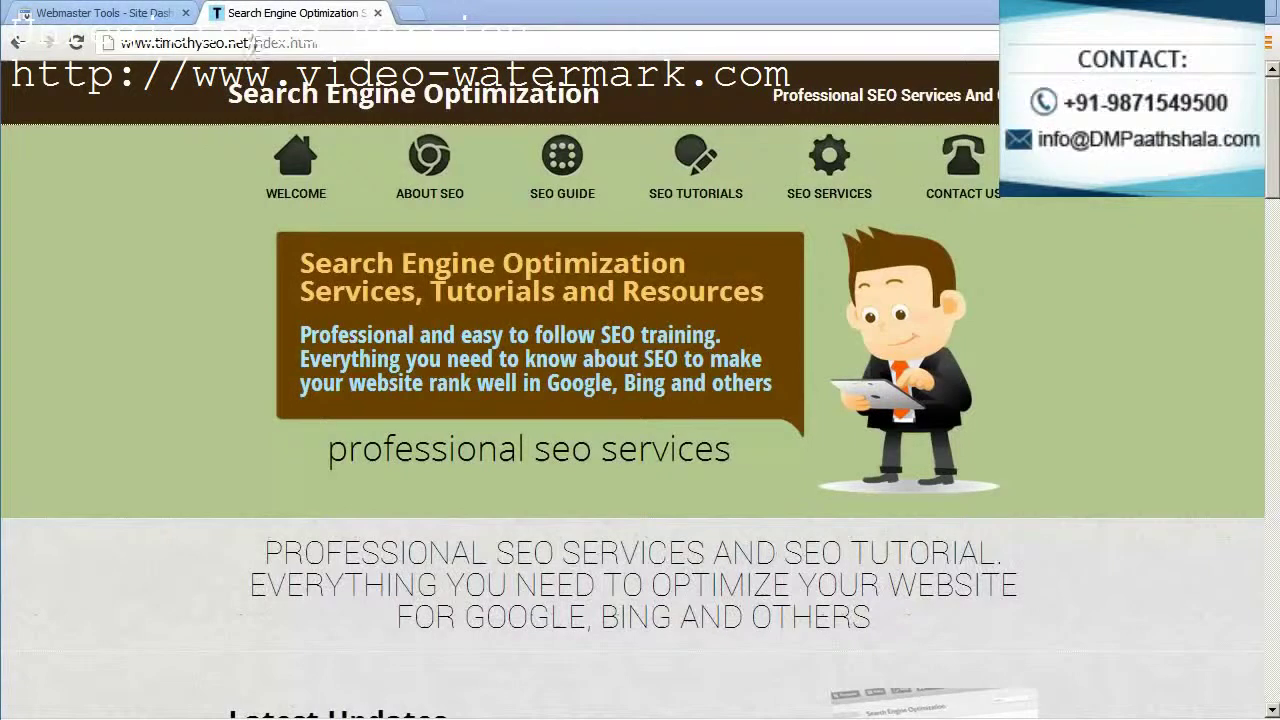
# Look over the timothyseo.net page and its web address.
pyautogui.click(200, 44)
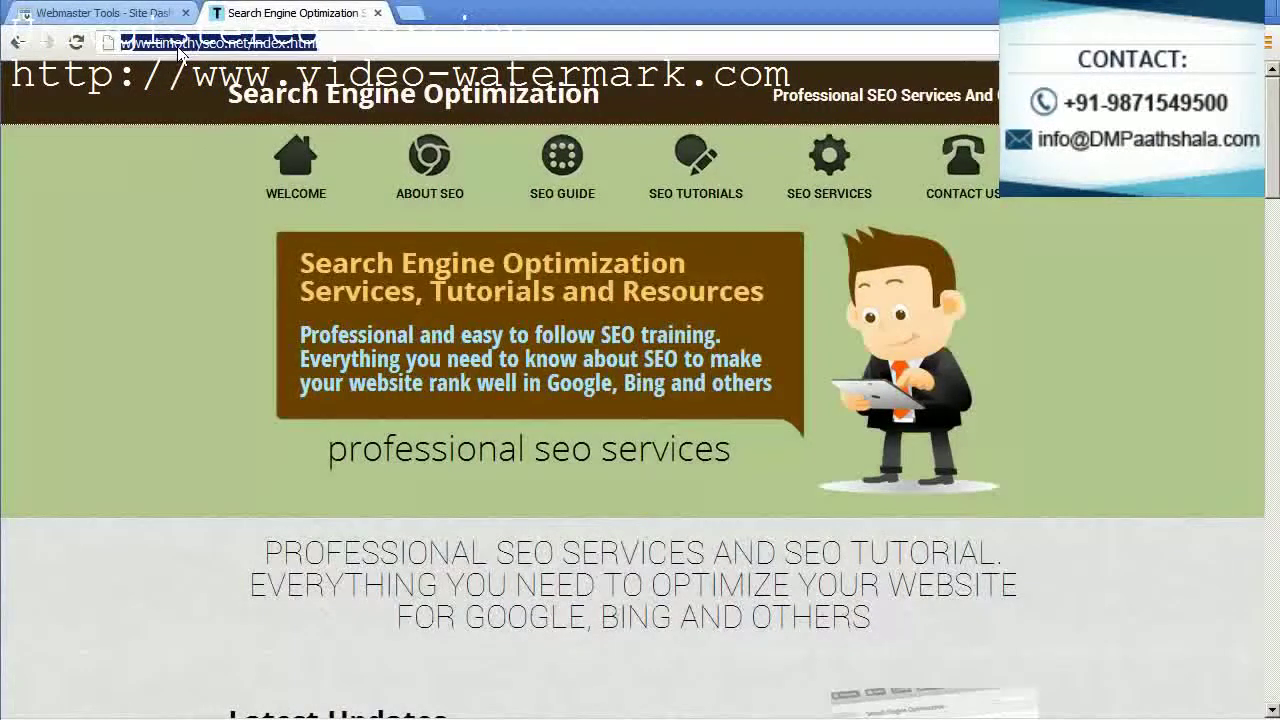
pyautogui.click(152, 243)
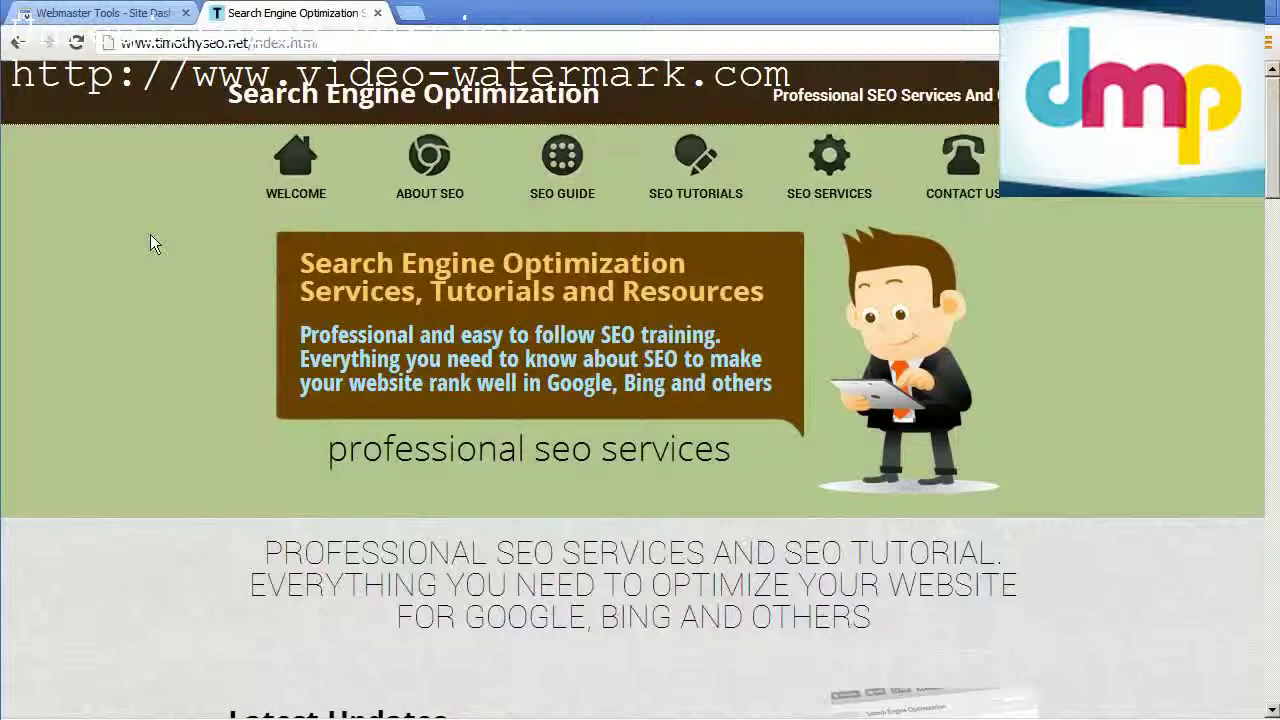
pyautogui.scroll(-10, 152, 243)
pyautogui.moveTo(226, 136); pyautogui.dragTo(668, 142)
pyautogui.click(314, 138)
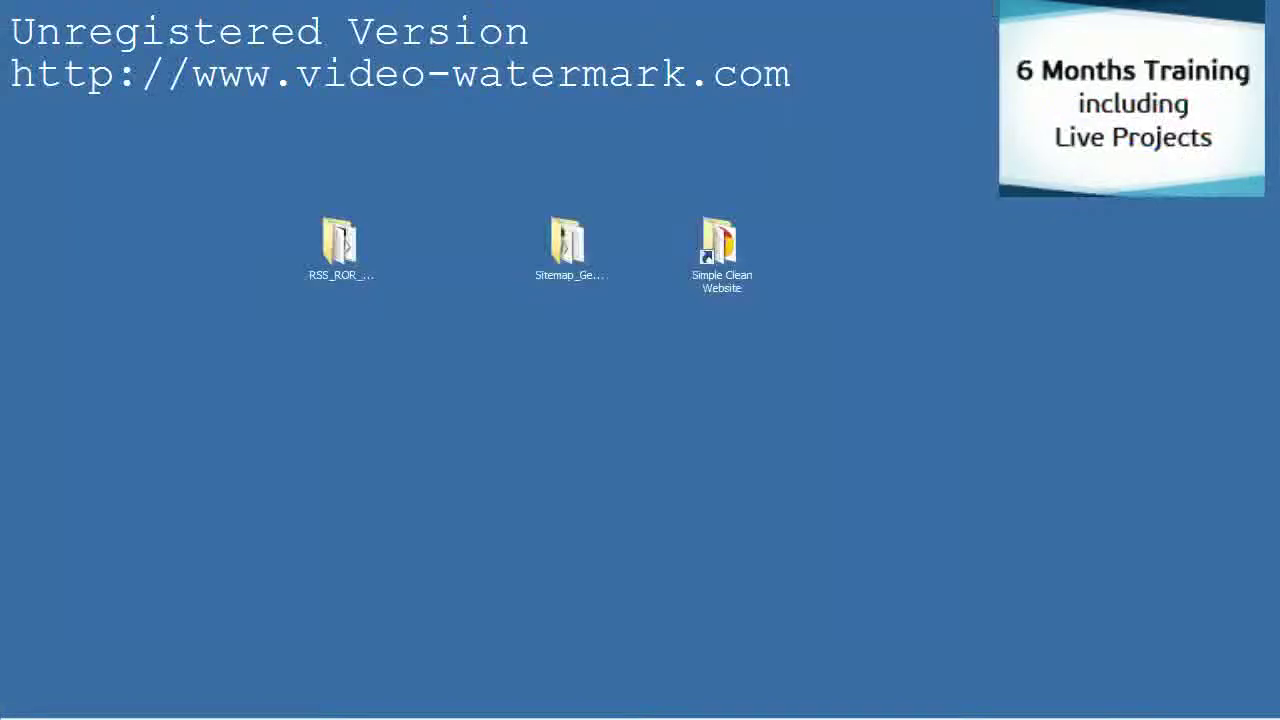
# Copy the sitemapCreator.php file from the Sitemap_Generator_v2-0 folder on the desktop.
pyautogui.click(567, 240)
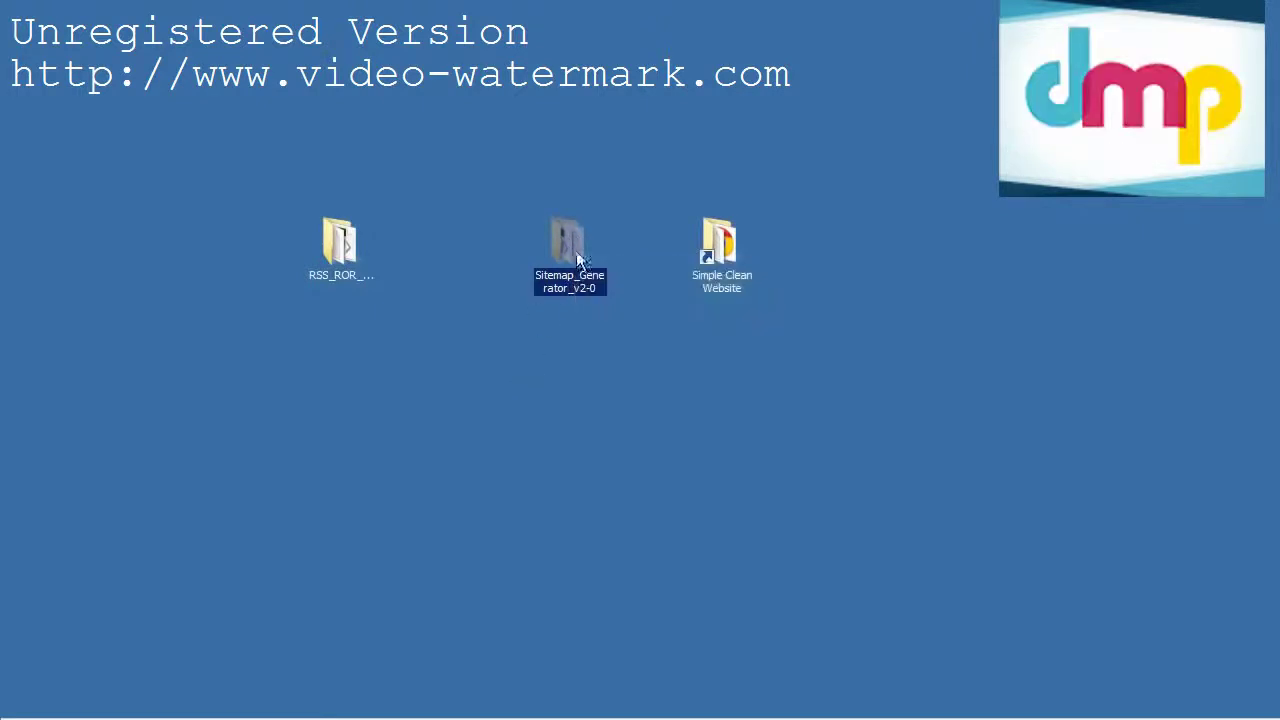
pyautogui.doubleClick(571, 245)
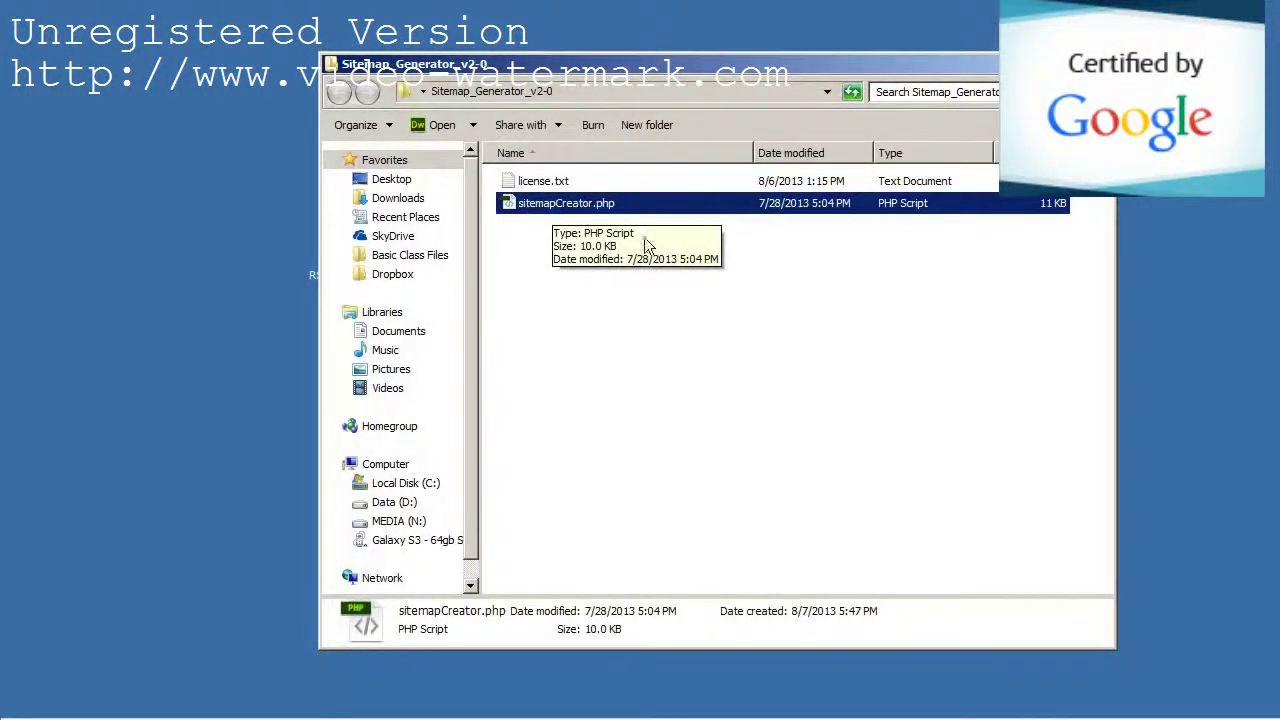
pyautogui.moveTo(735, 75); pyautogui.dragTo(672, 75)
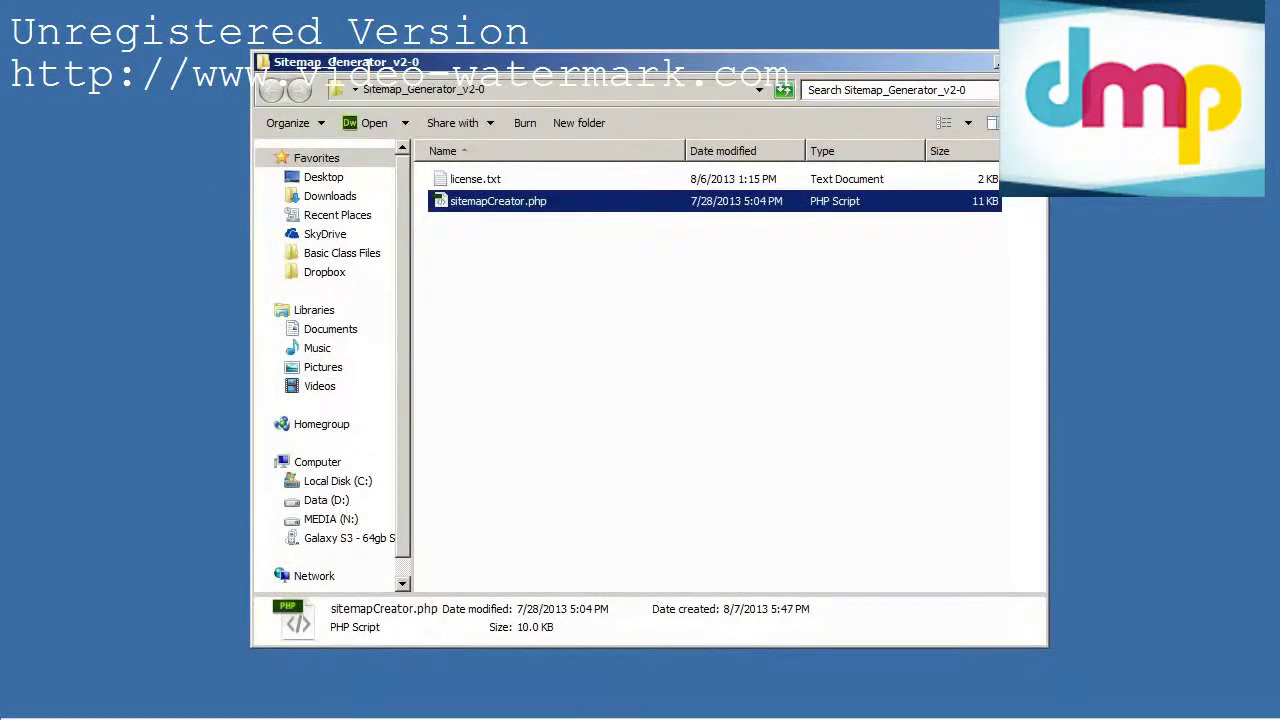
pyautogui.rightClick(575, 201)
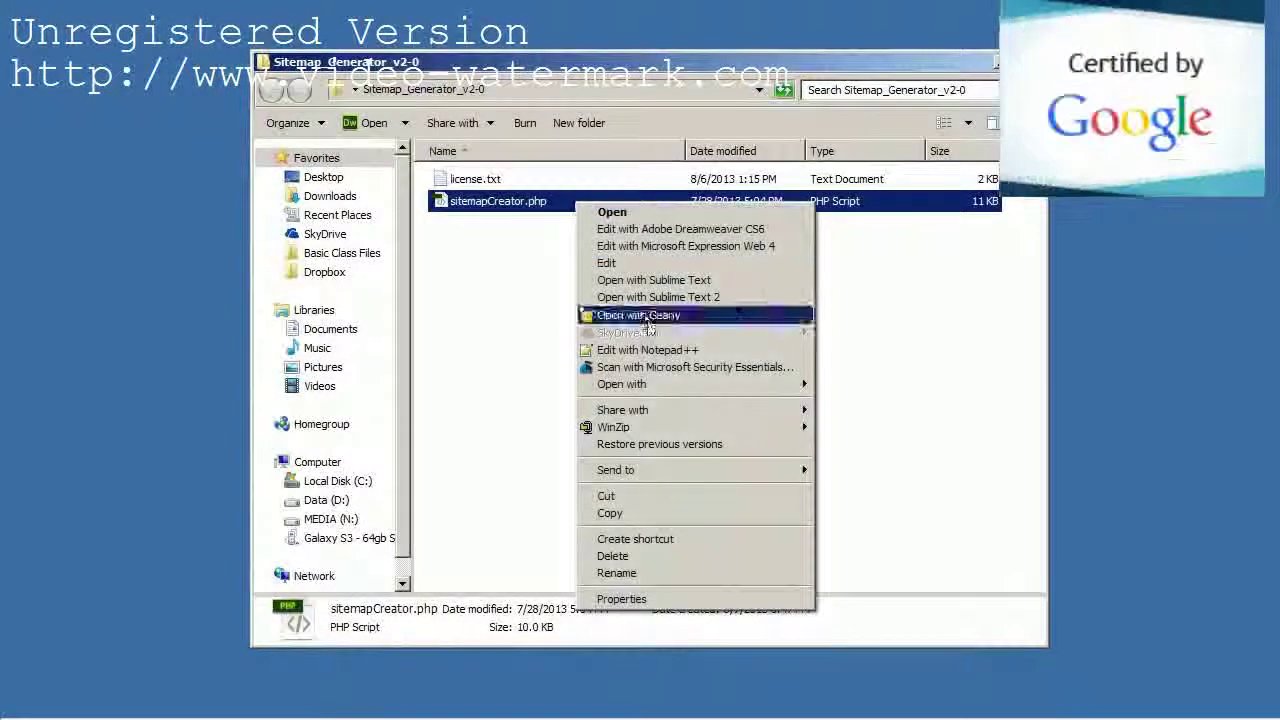
pyautogui.click(677, 513)
# Paste the copied sitemapCreator.php file into the site folder behind the Simple Clean Website desktop shortcut.
pyautogui.press('super+d')
pyautogui.click(725, 250)
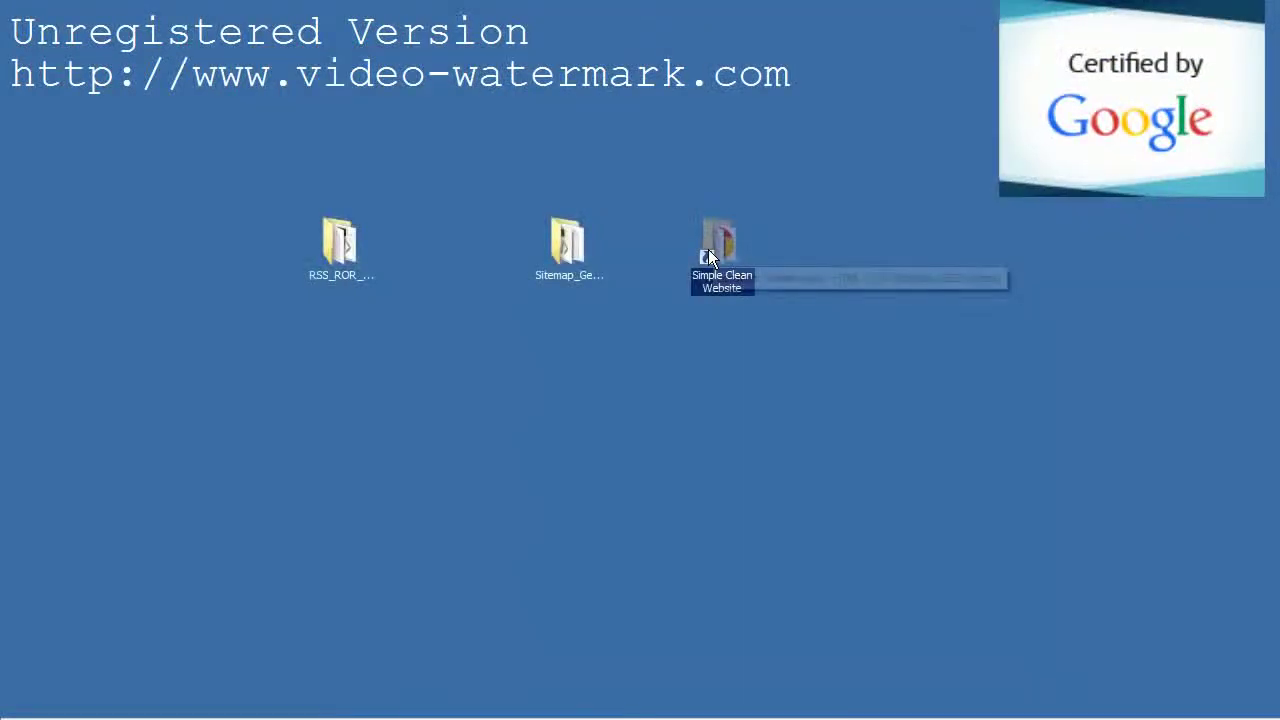
pyautogui.doubleClick(721, 240)
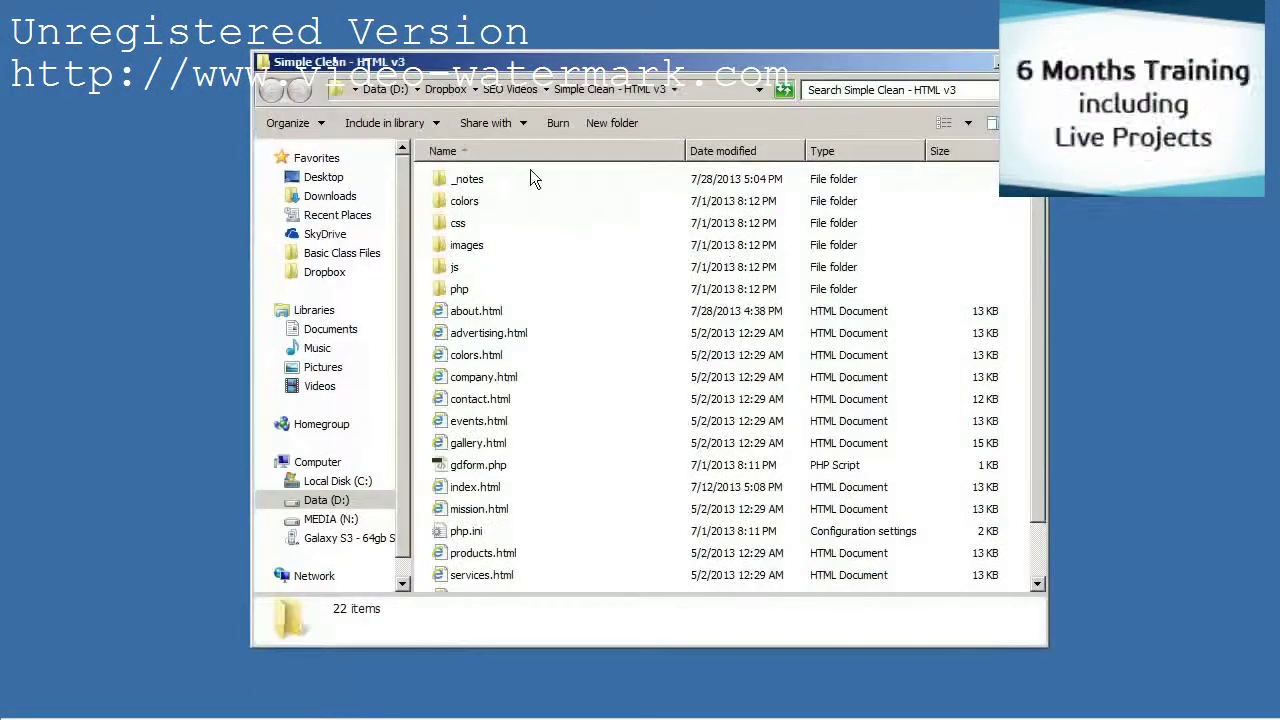
pyautogui.rightClick(606, 254)
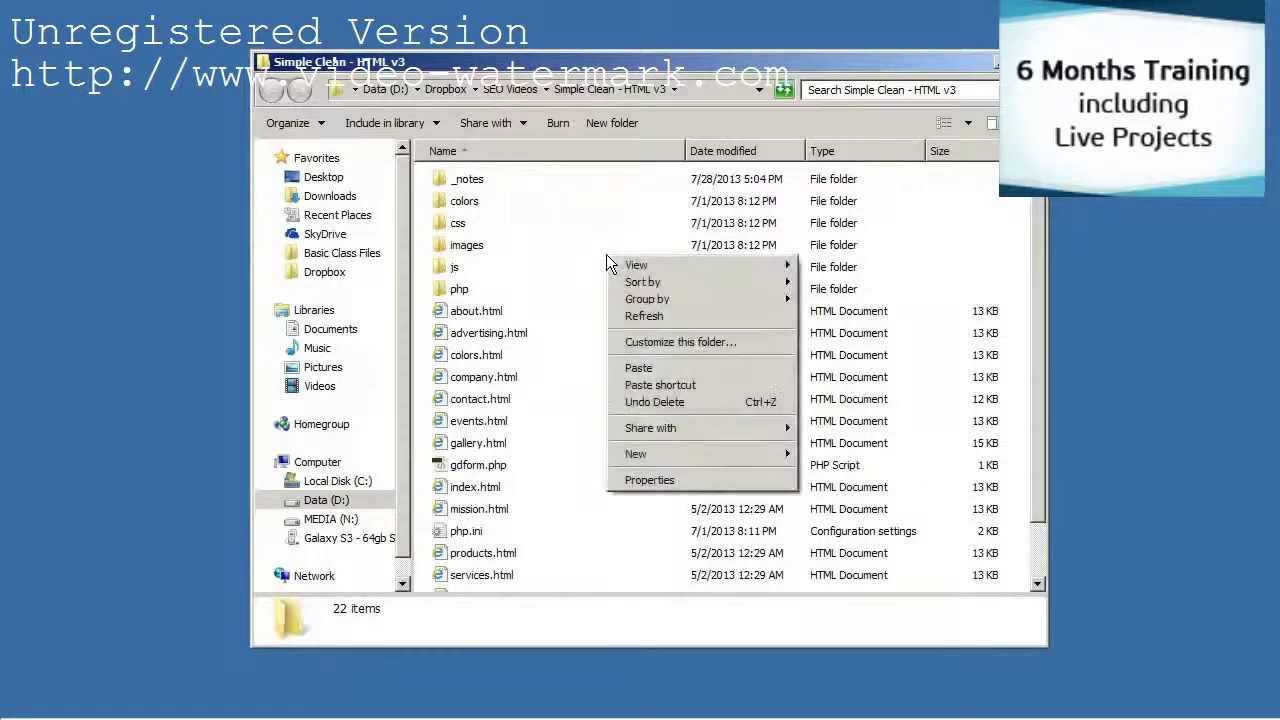
pyautogui.click(674, 363)
pyautogui.scroll(-1, 605, 430)
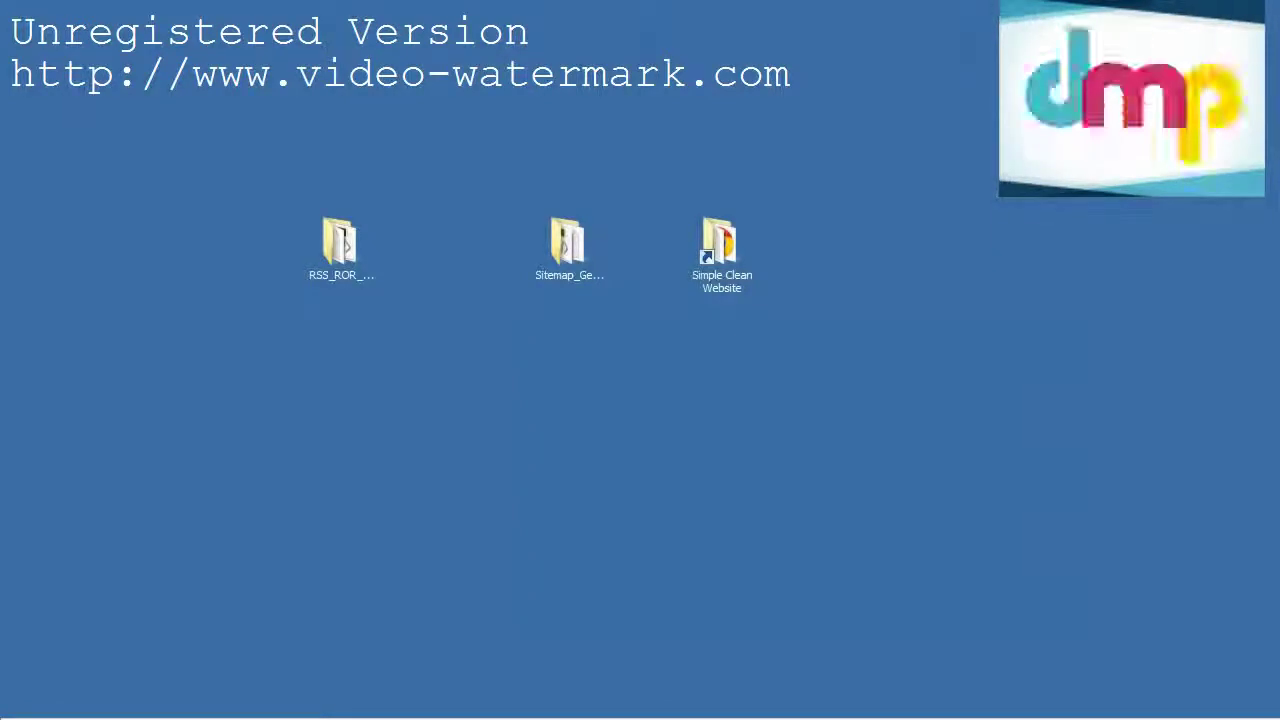
# Switch to Dreamweaver and refresh the local file list of the Simple Clean - HTML site.
pyautogui.hotkey('alt', 'Tab')
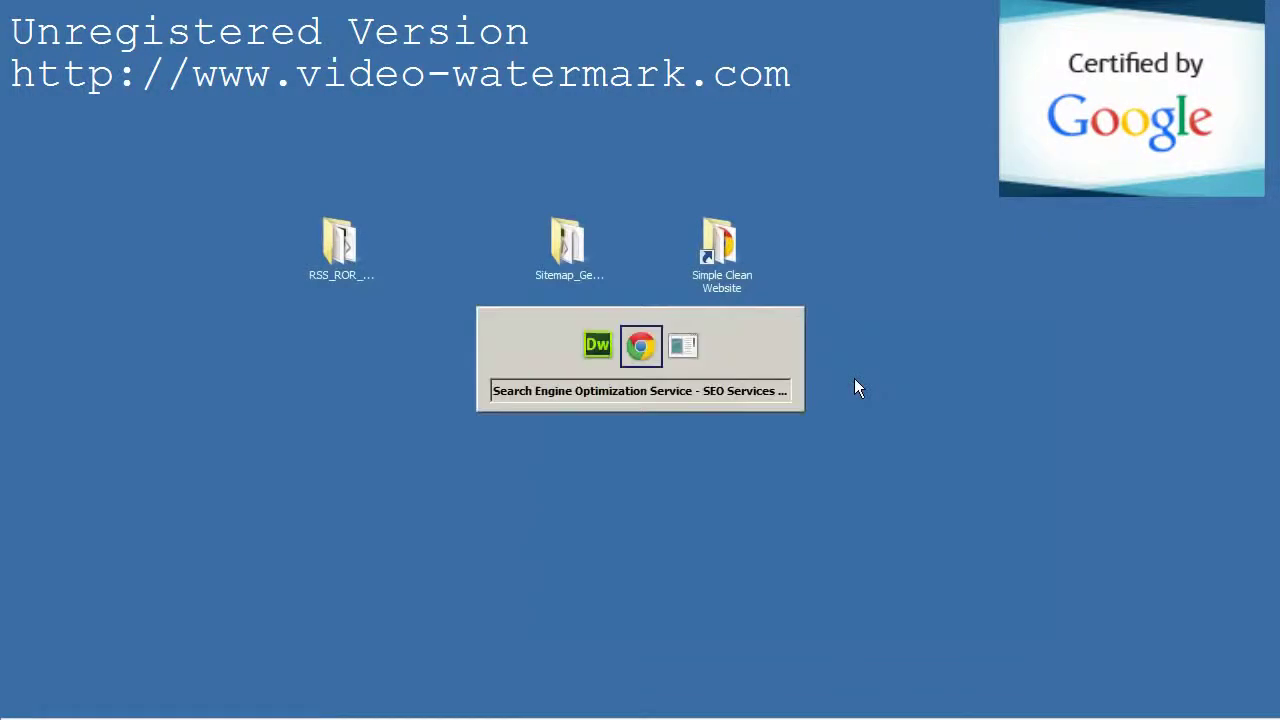
pyautogui.hotkey('alt', 'shift', 'Tab')
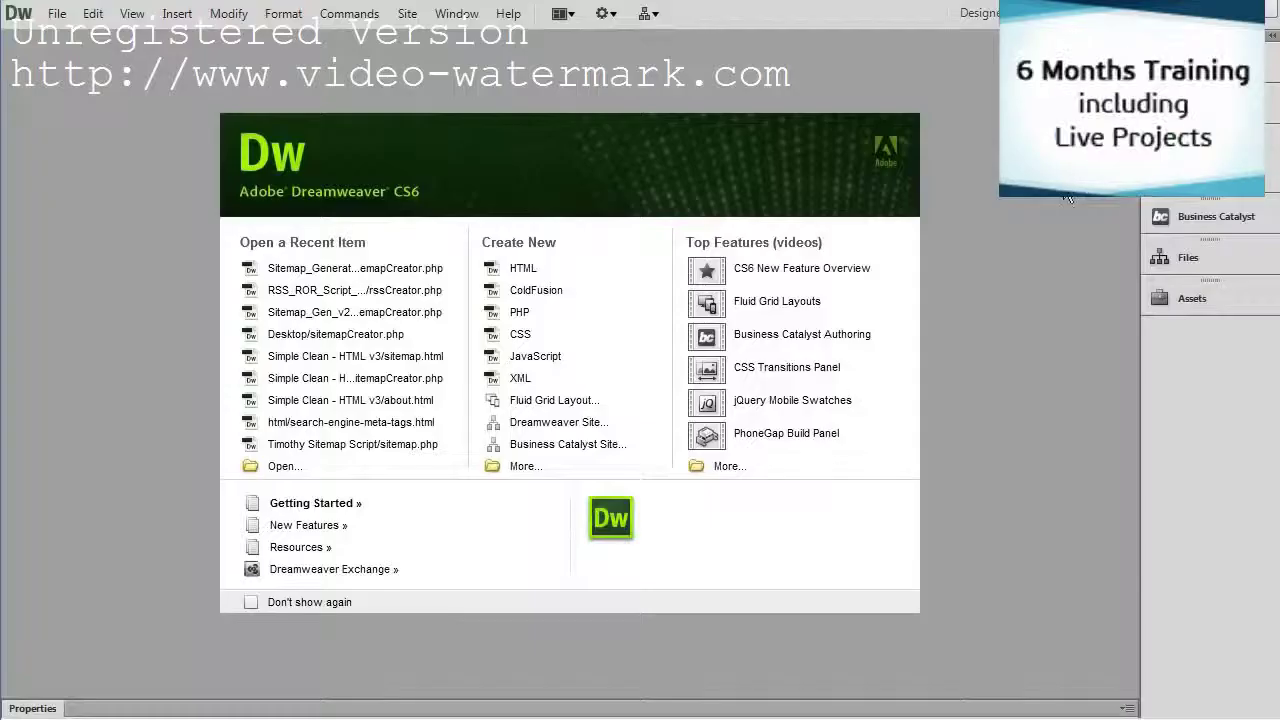
pyautogui.click(1196, 261)
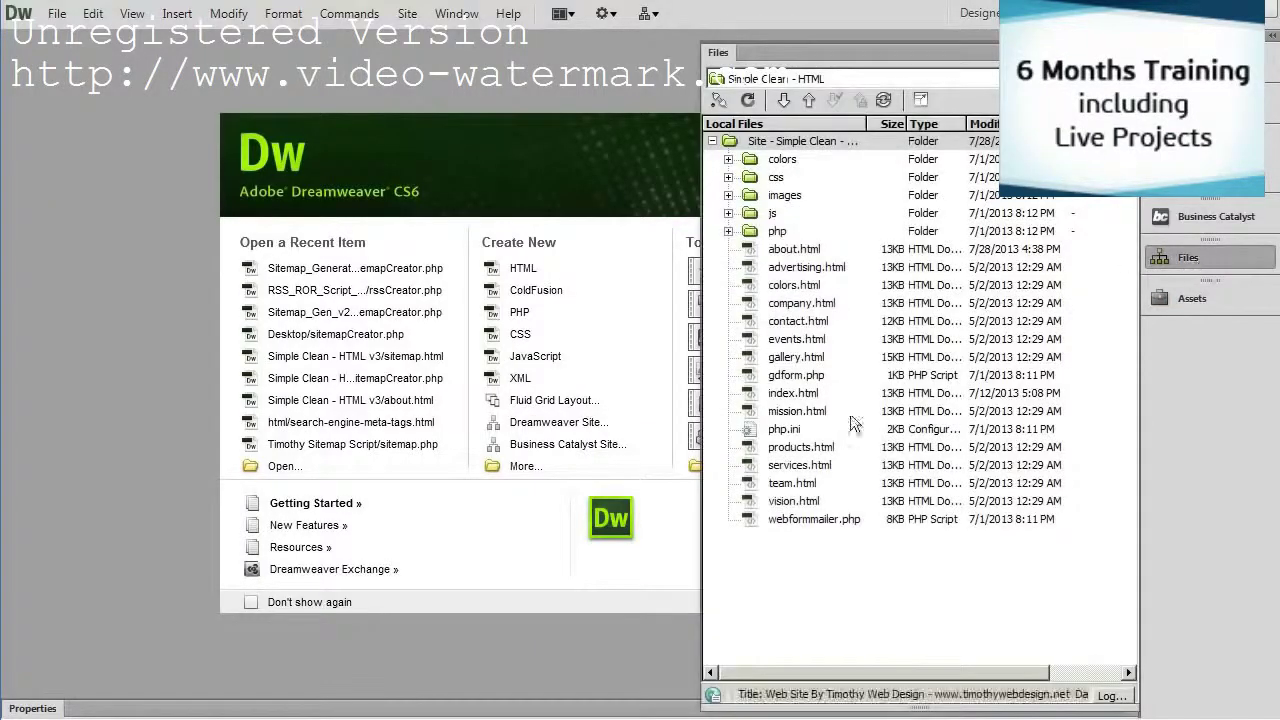
pyautogui.click(820, 560)
pyautogui.click(748, 99)
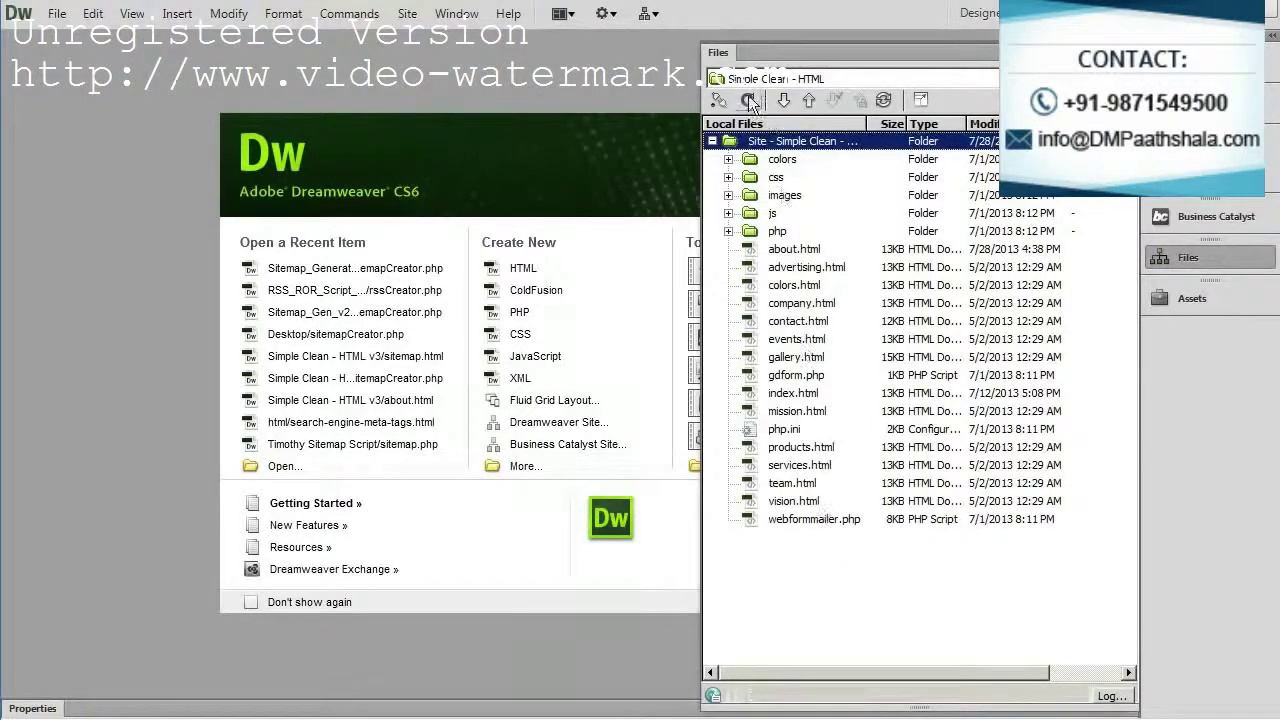
pyautogui.click(825, 485)
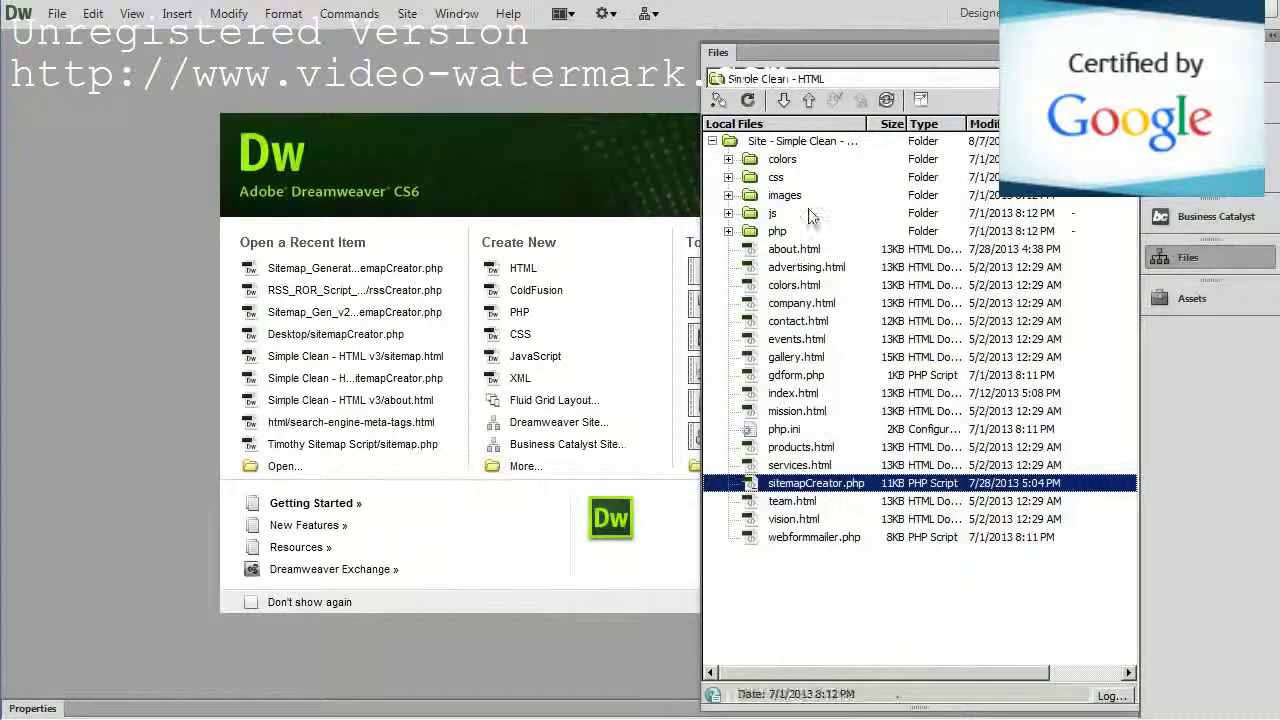
pyautogui.click(749, 101)
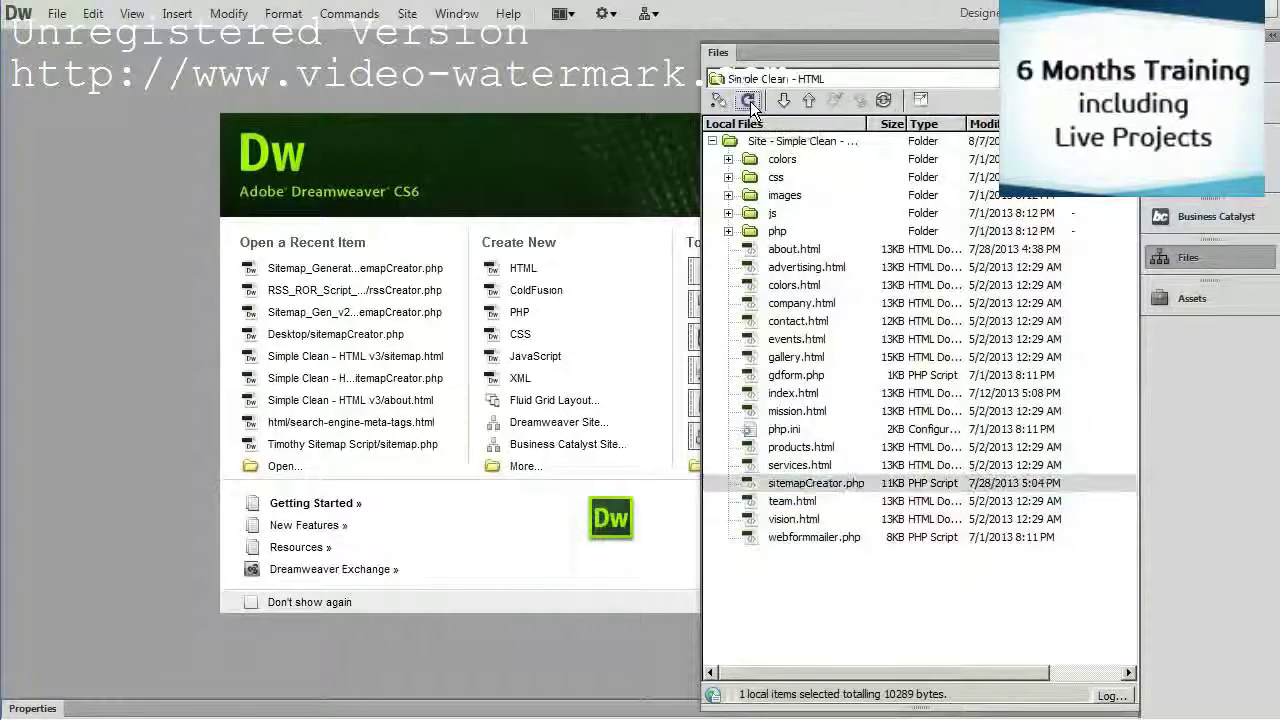
# Open sitemapCreator.php from the site's local files in the code editor.
pyautogui.click(820, 487)
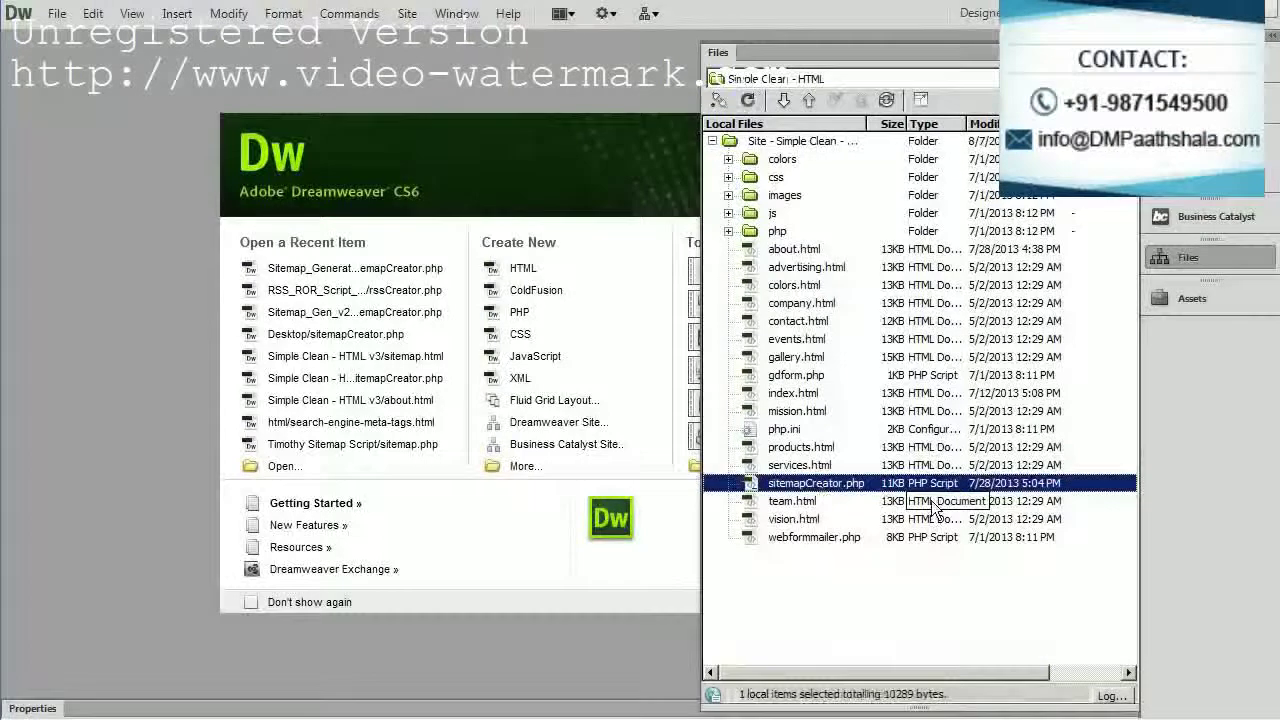
pyautogui.doubleClick(874, 484)
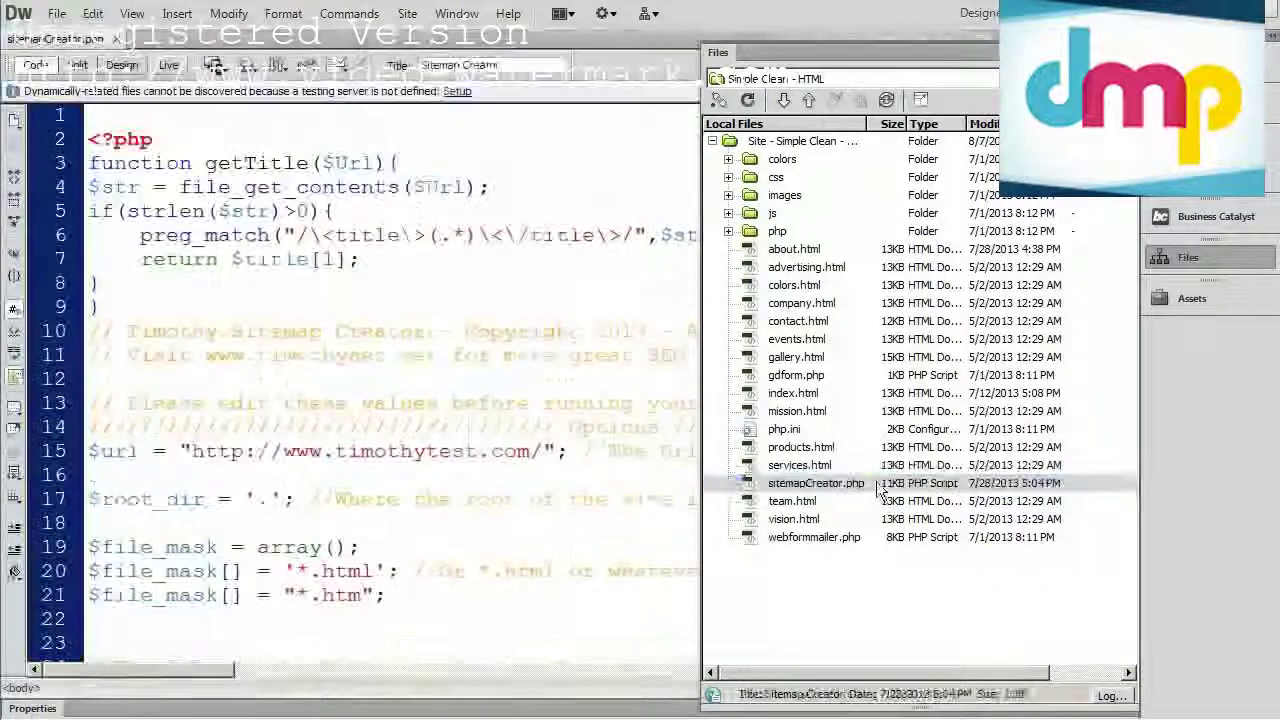
pyautogui.click(303, 187)
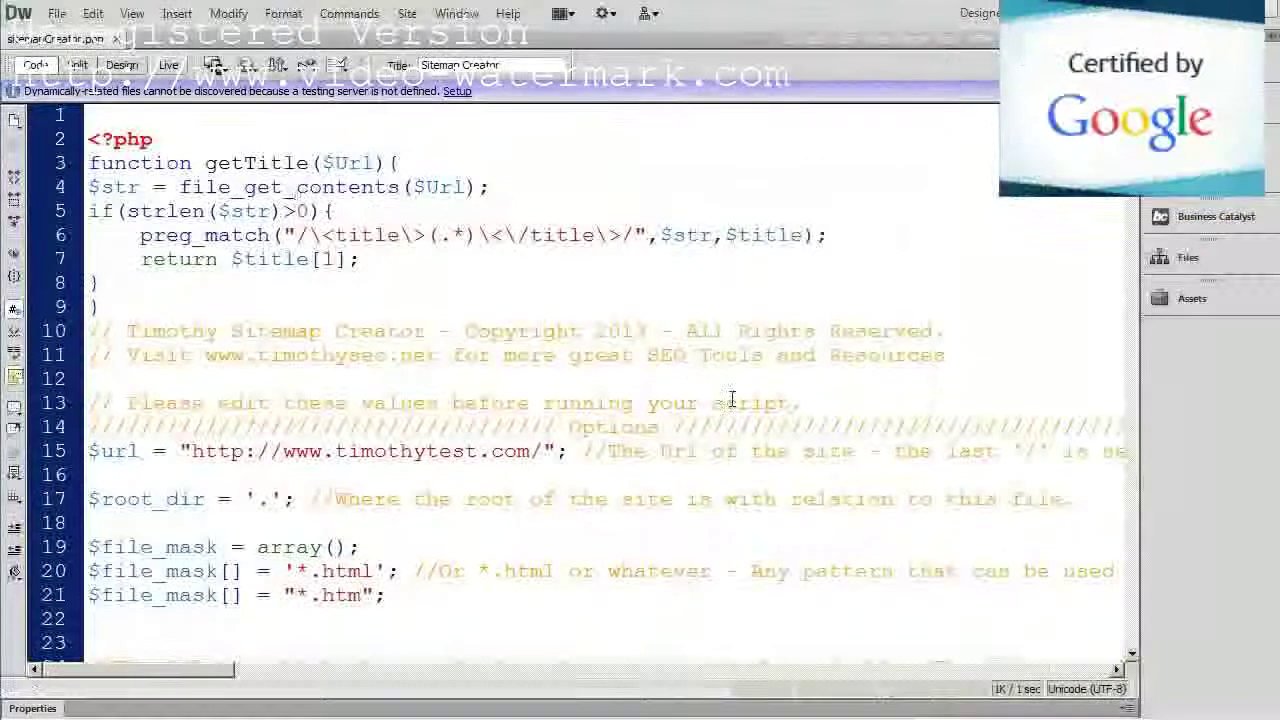
# Replace the domain name in the $url value on line 15 with simplecleanweb, keeping the .com ending.
pyautogui.scroll(-2, 732, 399)
pyautogui.scroll(1, 731, 400)
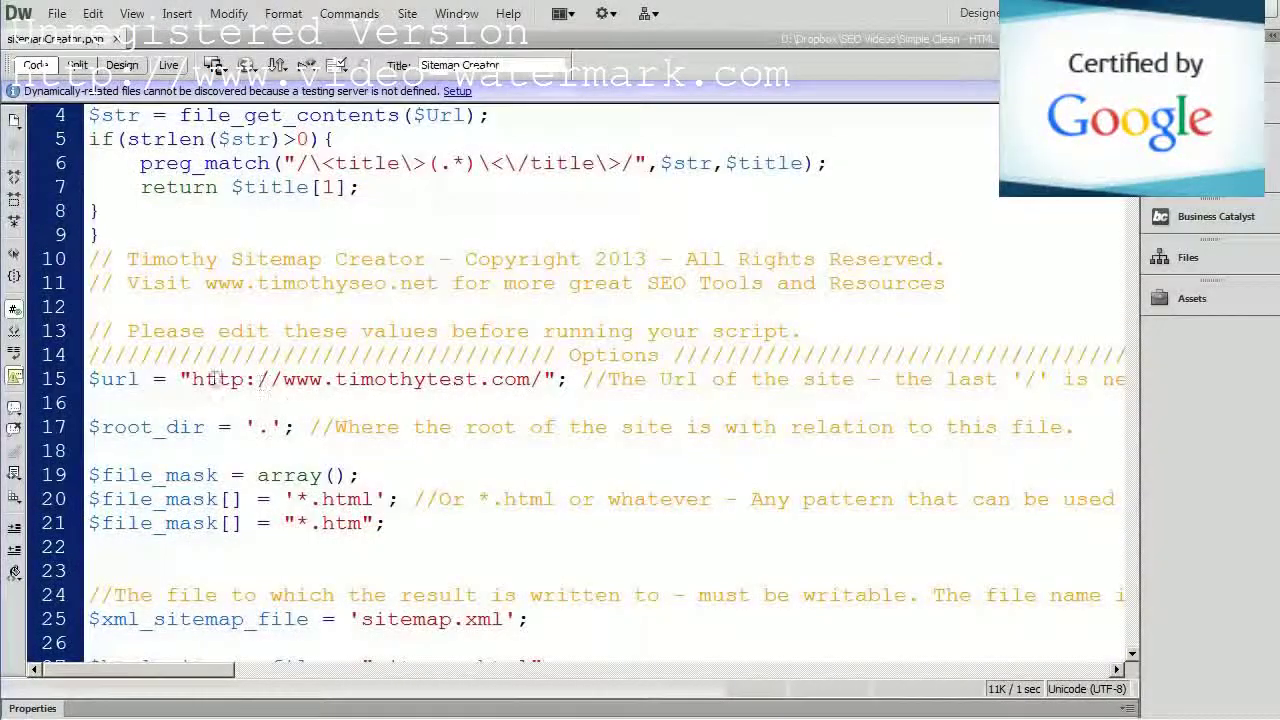
pyautogui.moveTo(191, 379); pyautogui.dragTo(530, 385)
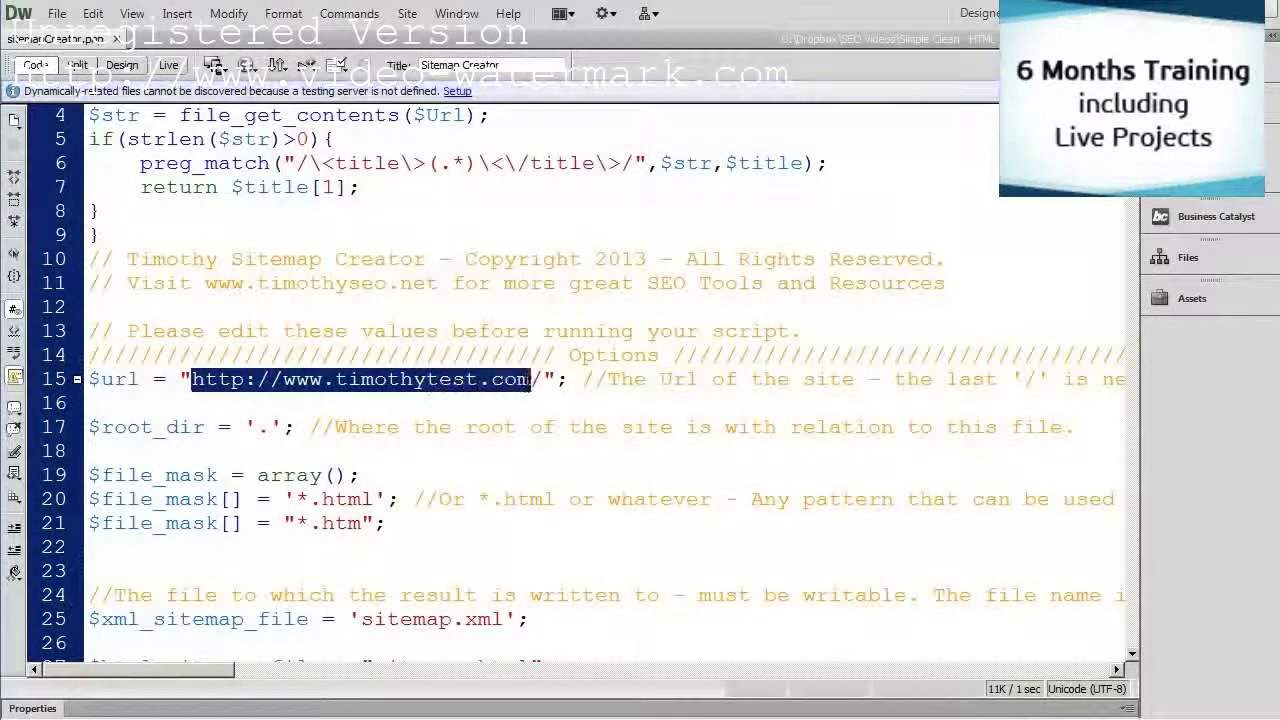
pyautogui.click(340, 380)
pyautogui.moveTo(340, 380); pyautogui.dragTo(518, 380)
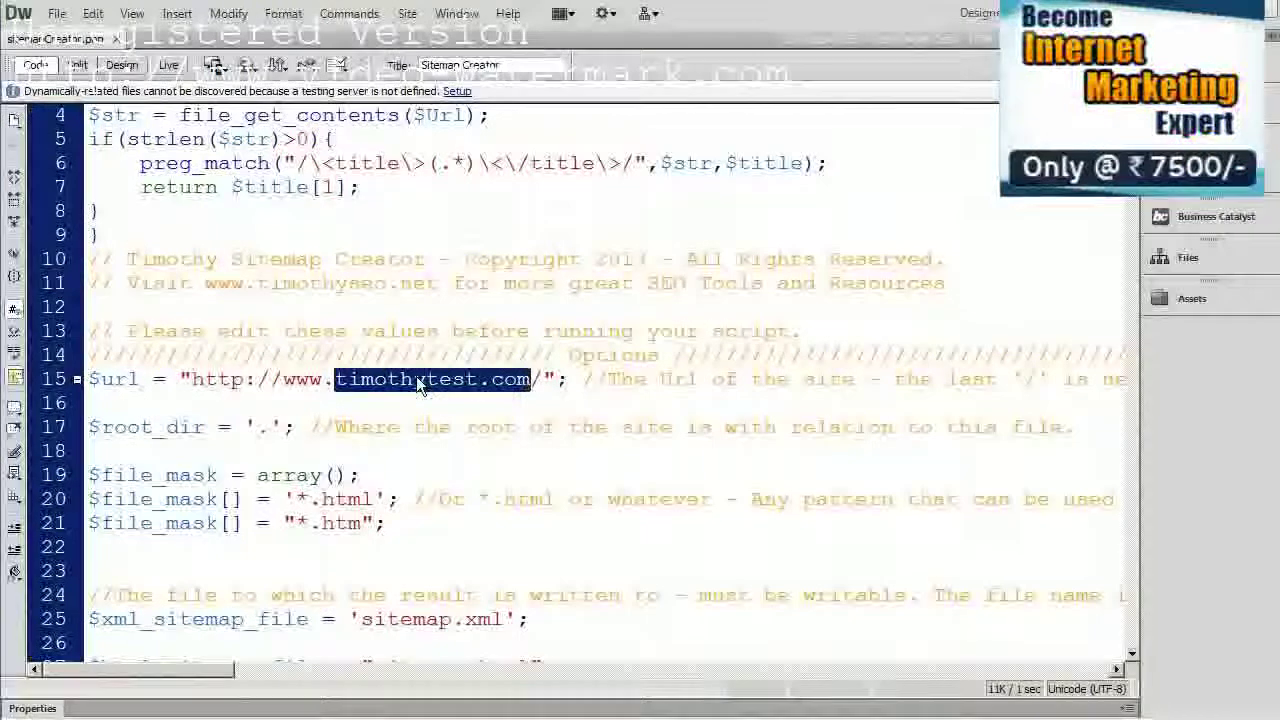
pyautogui.click(341, 380)
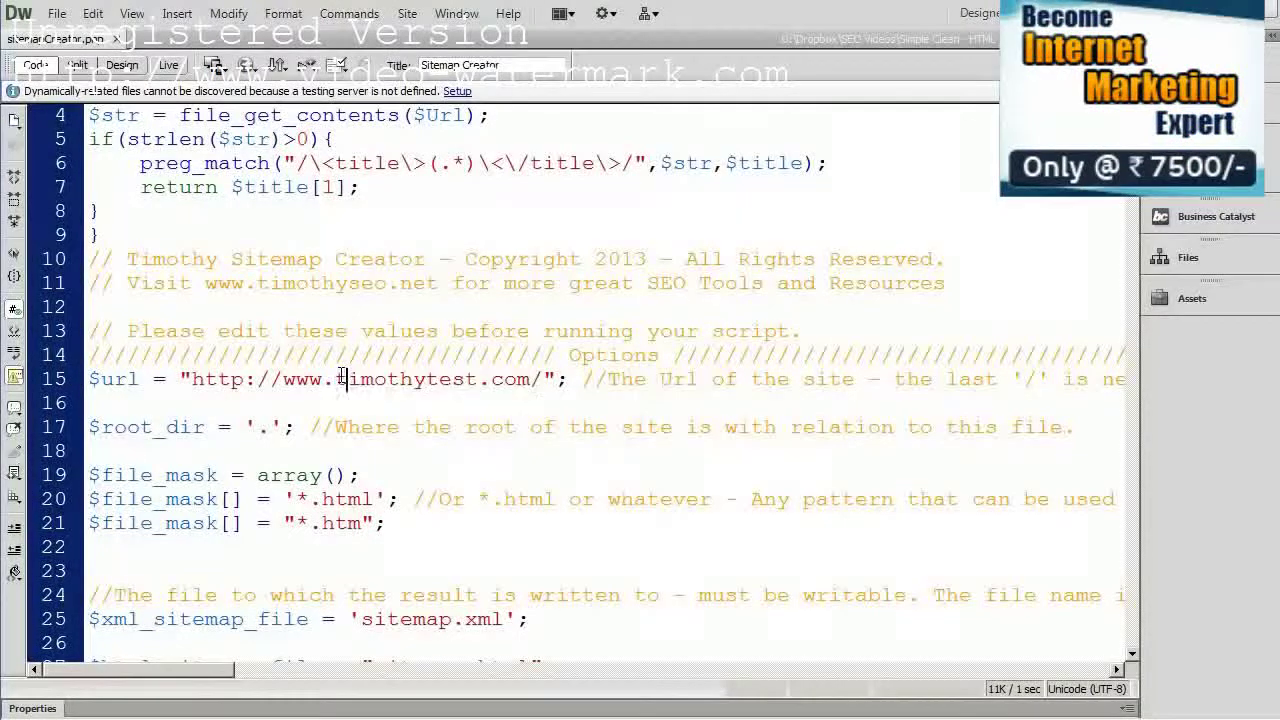
pyautogui.moveTo(341, 380); pyautogui.dragTo(465, 380)
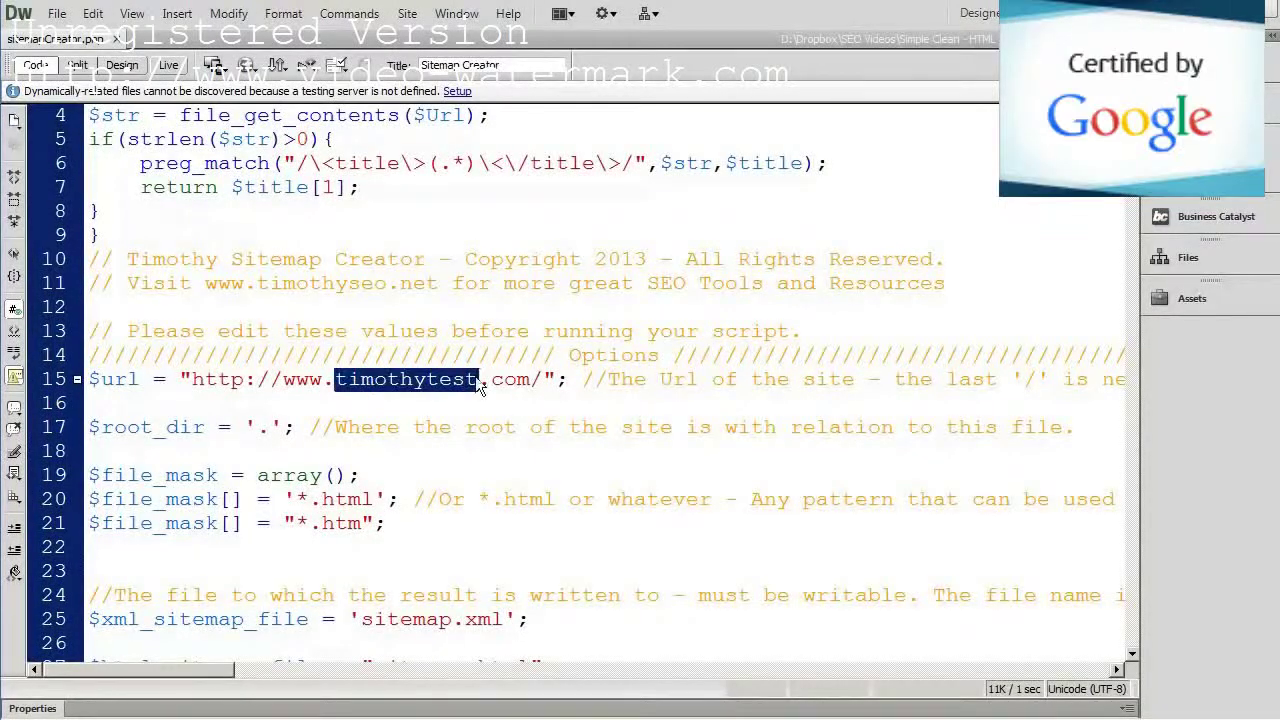
pyautogui.write('simplecleanweb')
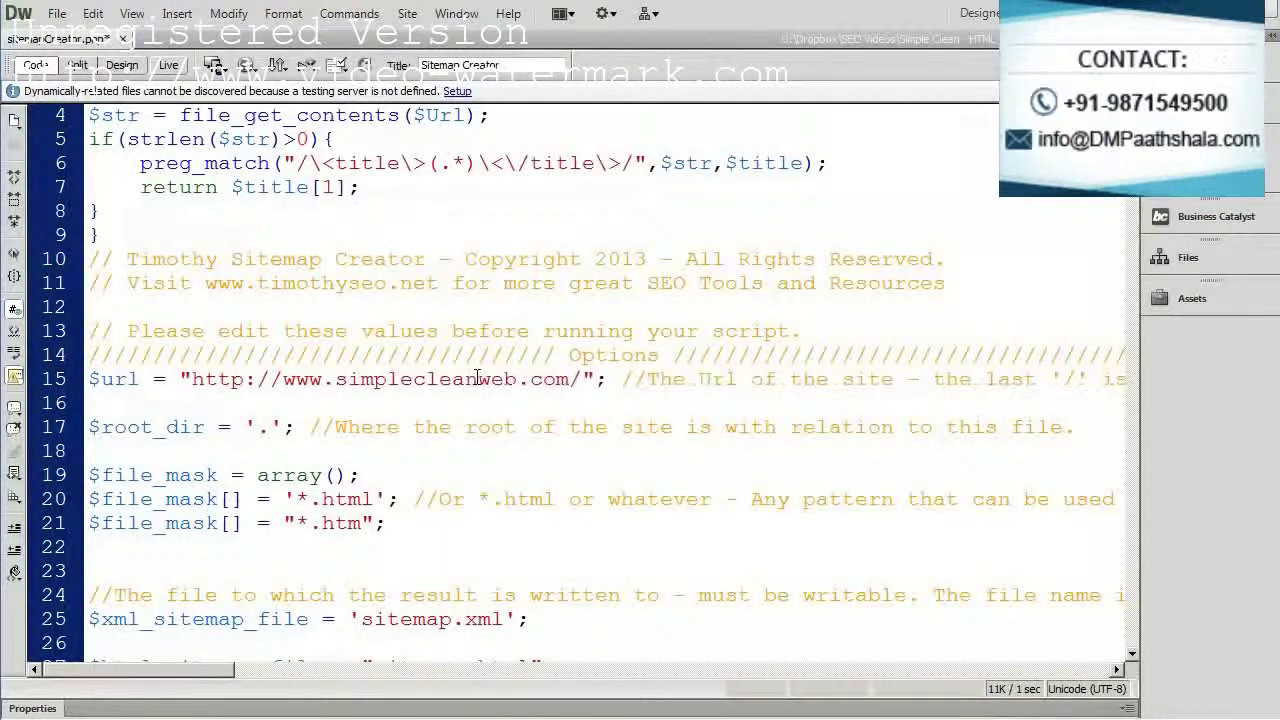
pyautogui.click(543, 380)
pyautogui.doubleClick(576, 380)
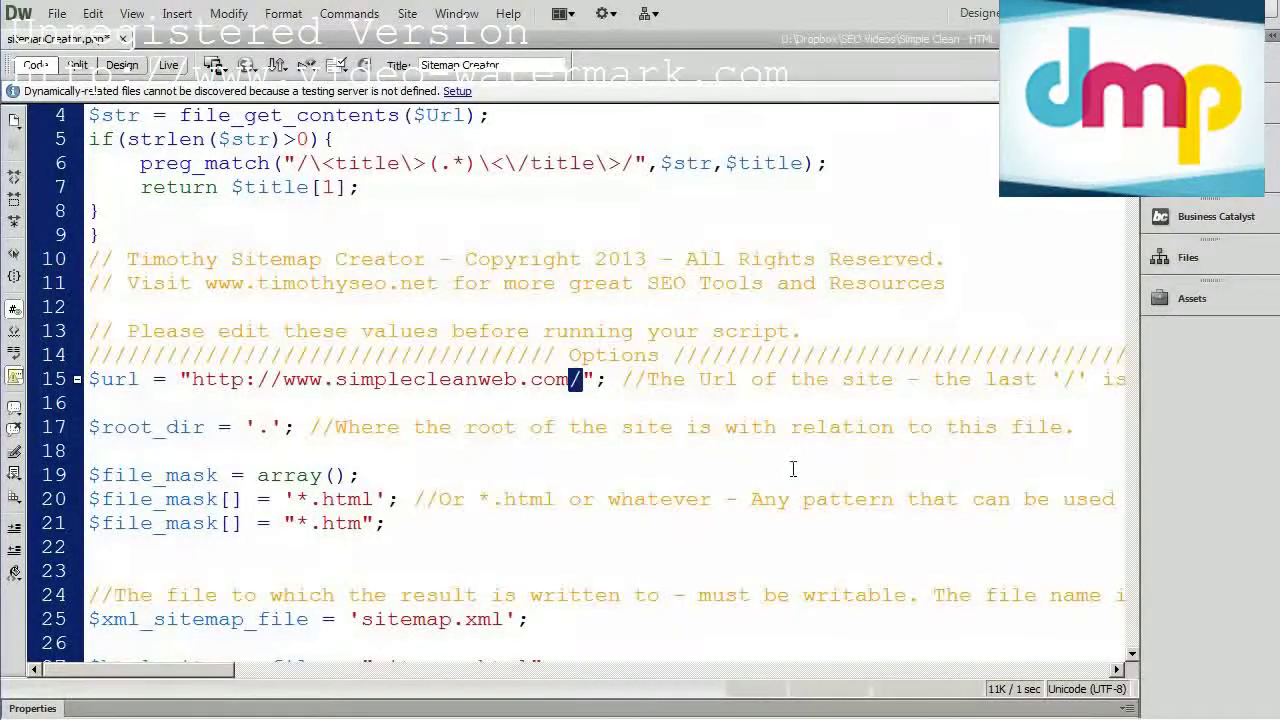
pyautogui.click(590, 382)
pyautogui.moveTo(192, 380); pyautogui.dragTo(283, 380)
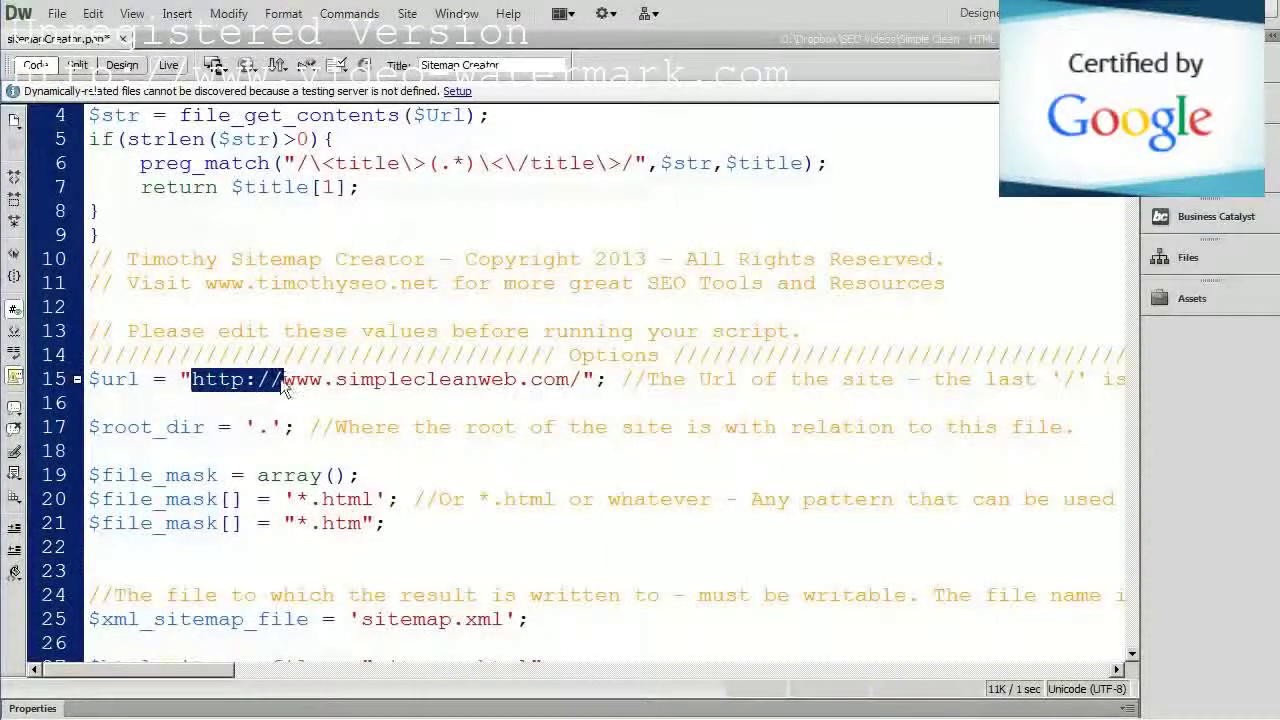
pyautogui.click(244, 384)
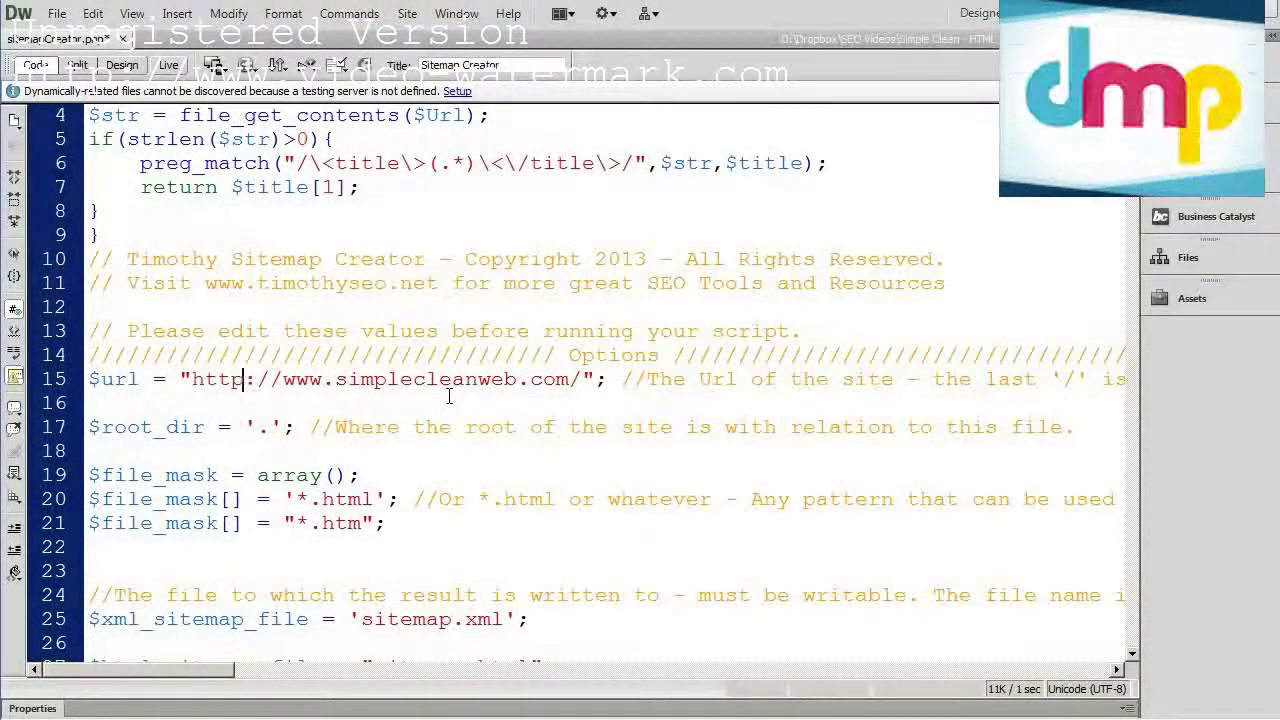
# Load simplecleanweb.net in a new Chrome tab to check the live site's address, and return to Dreamweaver.
pyautogui.hotkey('alt', 'Tab')
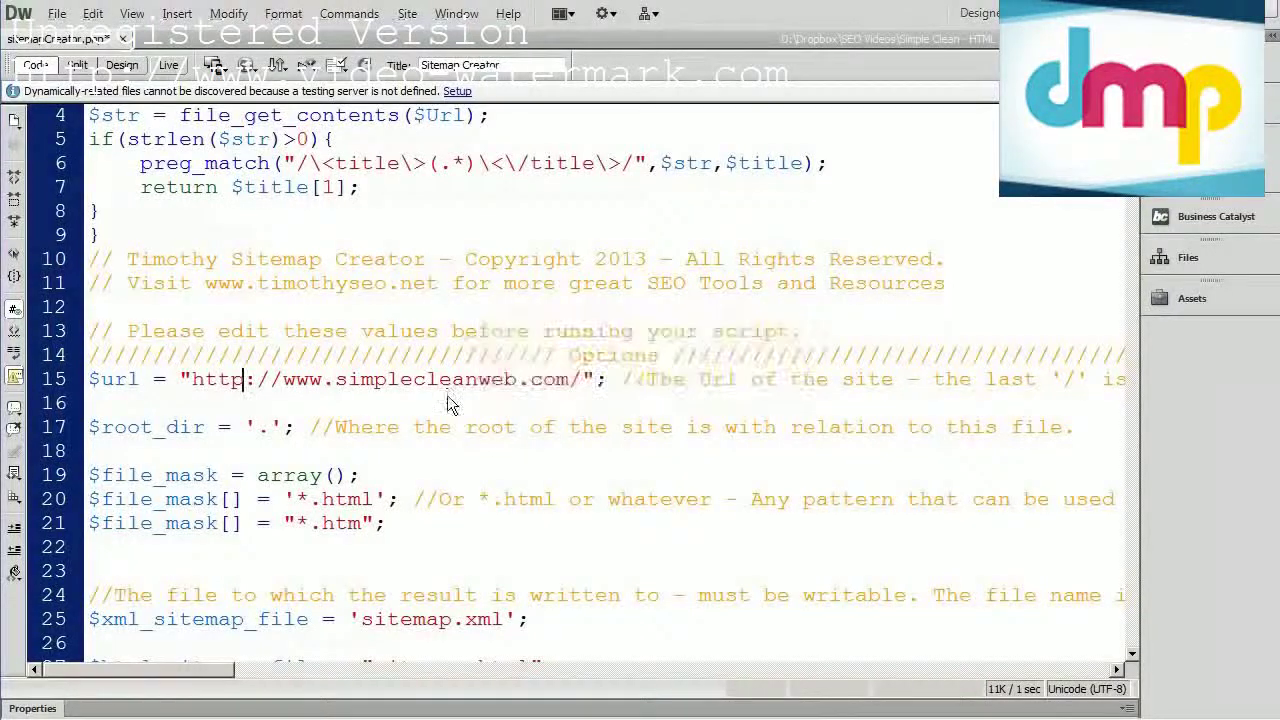
pyautogui.click(408, 14)
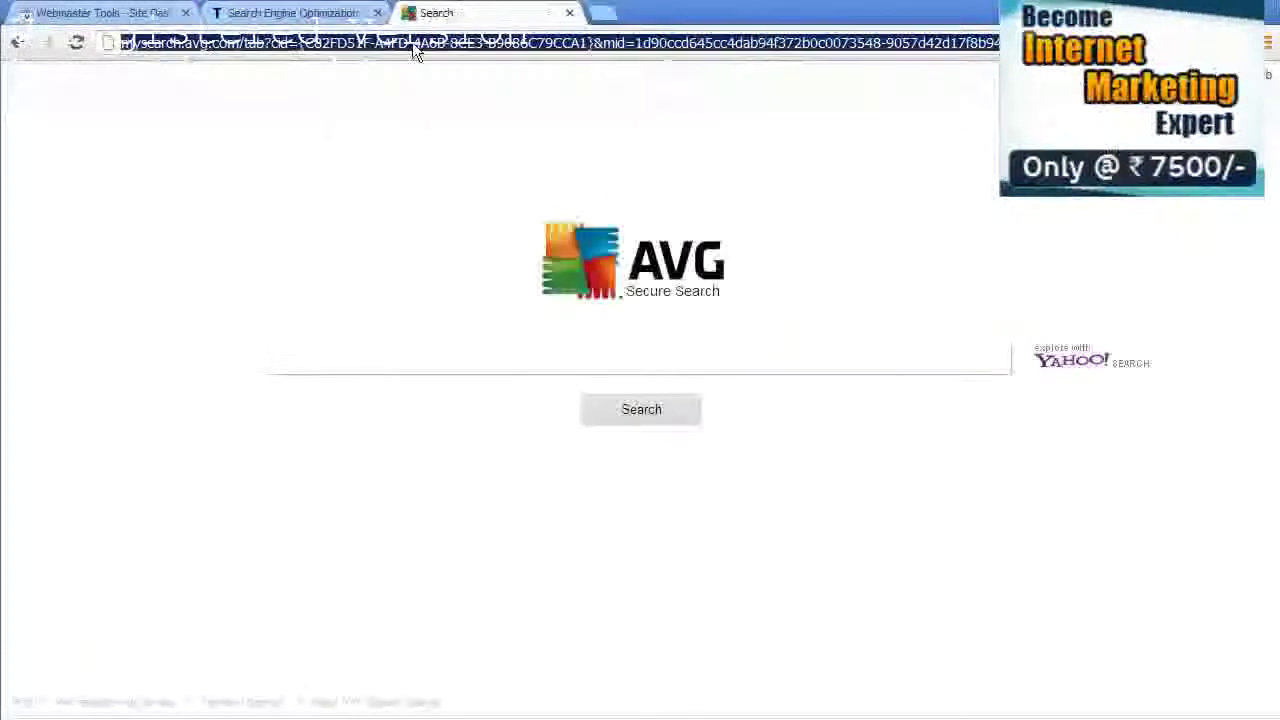
pyautogui.write('simplecleanweb.net')
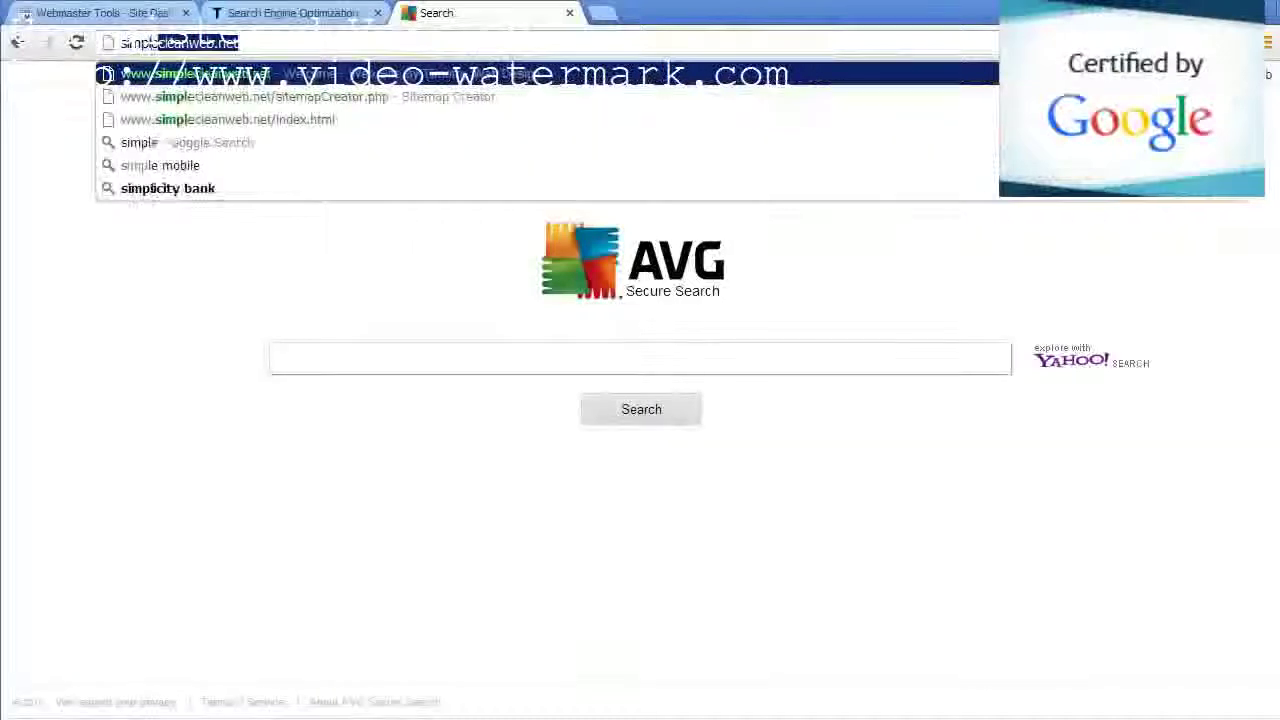
pyautogui.press('Return')
pyautogui.click(199, 43)
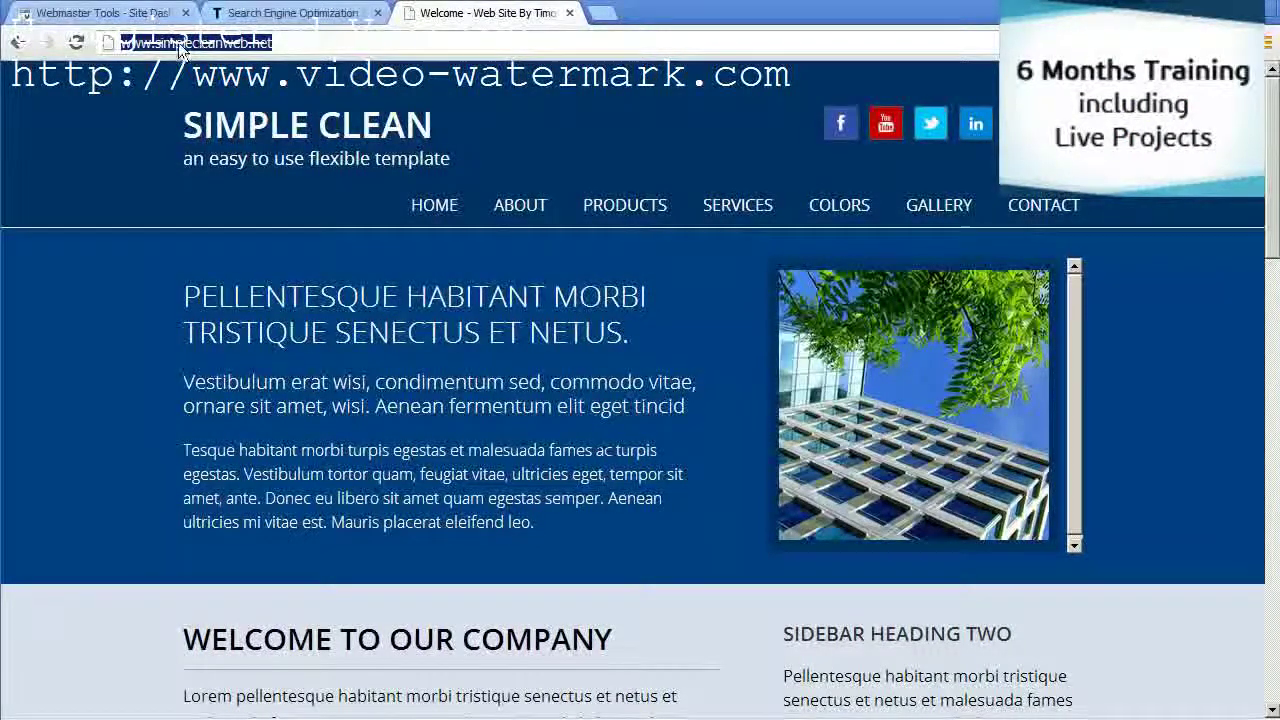
pyautogui.press('End')
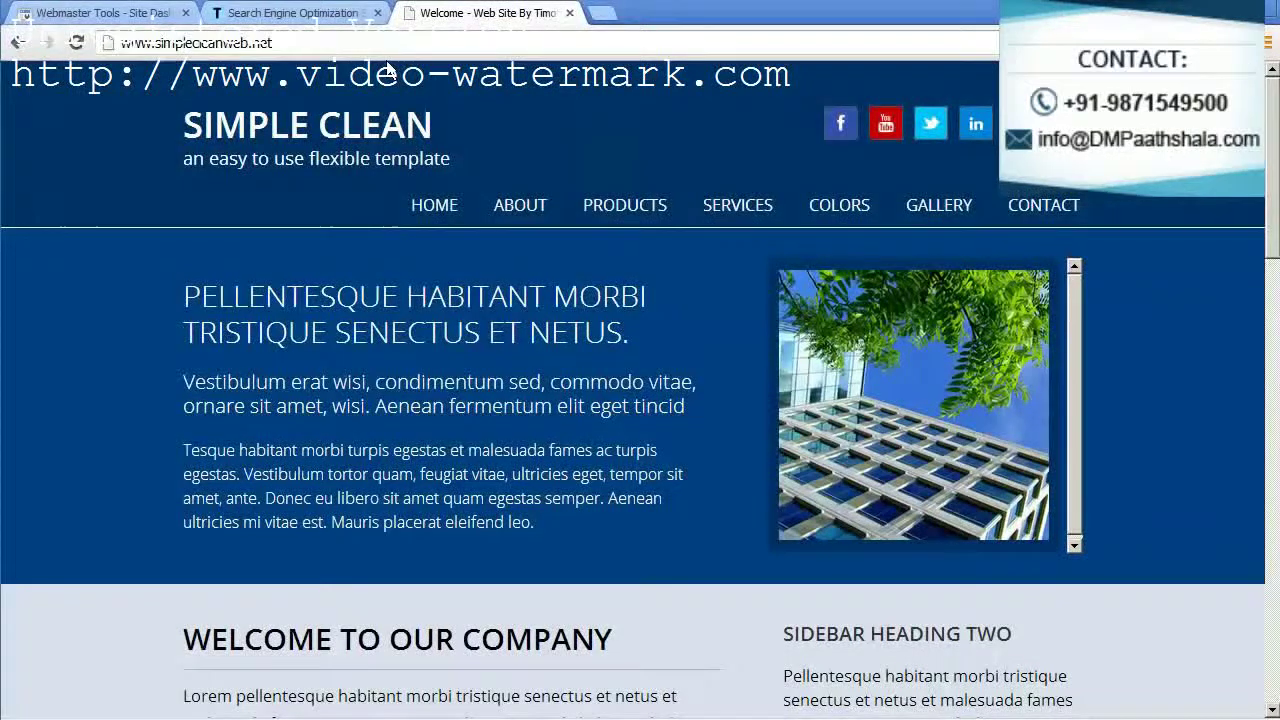
pyautogui.hotkey('alt', 'Tab')
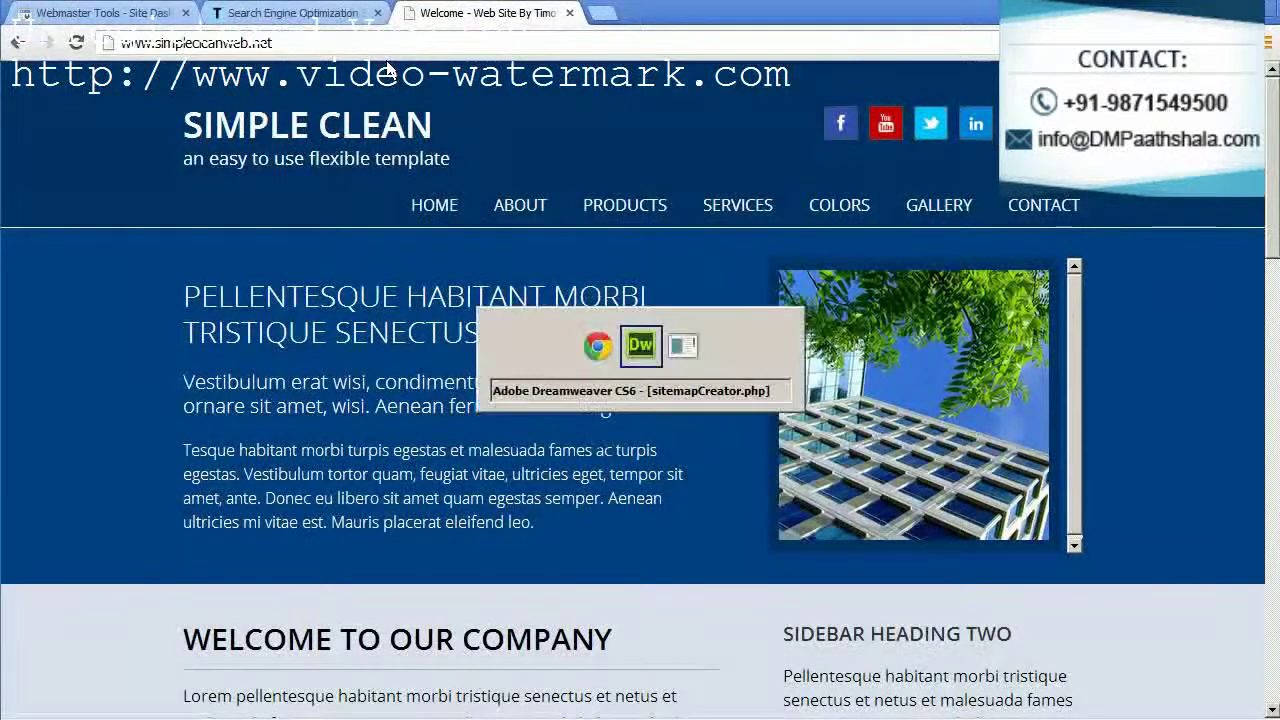
# Switch to Dreamweaver and change the domain ending in the $url value on line 15 to net.
pyautogui.moveTo(530, 381); pyautogui.dragTo(567, 371)
pyautogui.write('net')
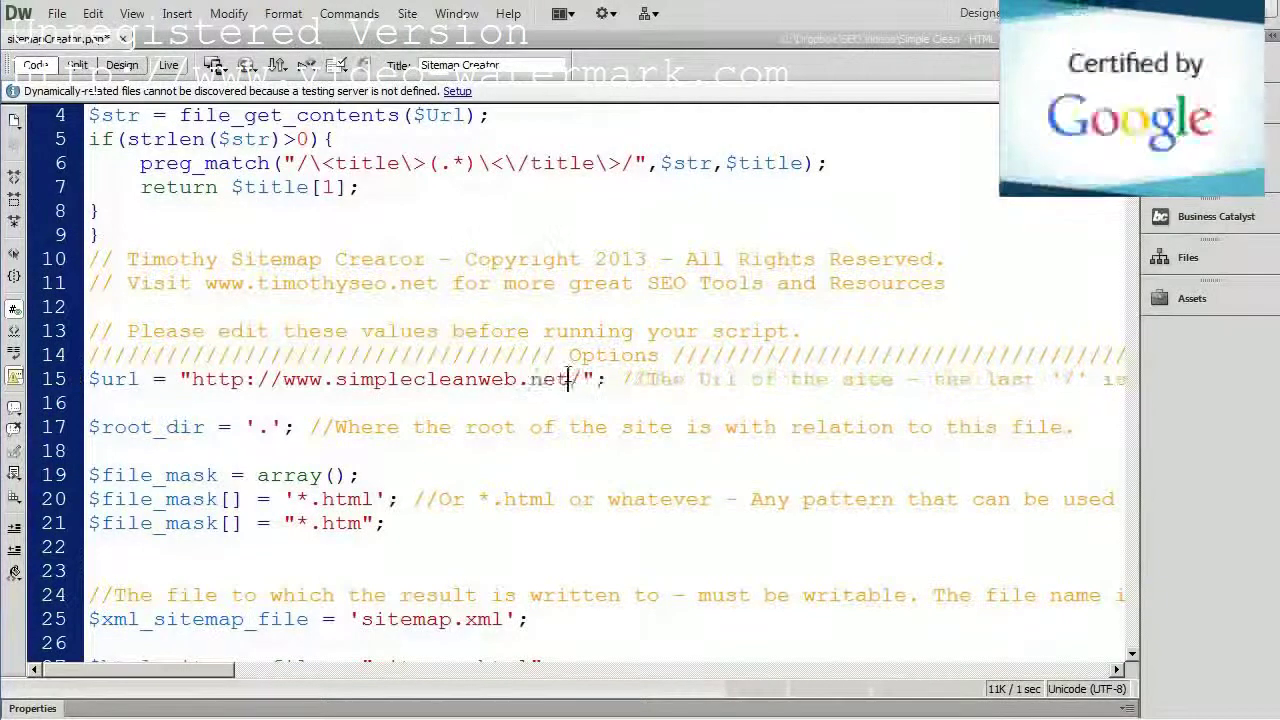
pyautogui.click(191, 379)
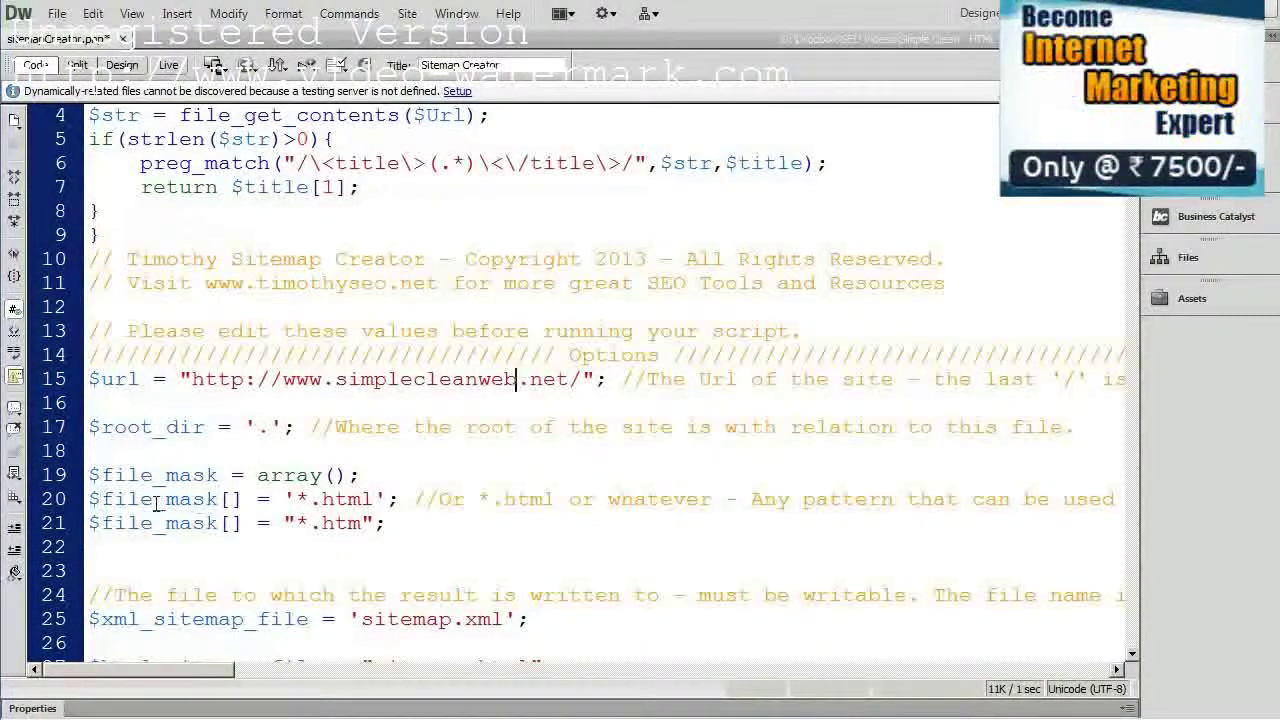
# Examine the html and htm $file_mask[] patterns on lines 20 and 21.
pyautogui.moveTo(68, 502); pyautogui.dragTo(57, 530)
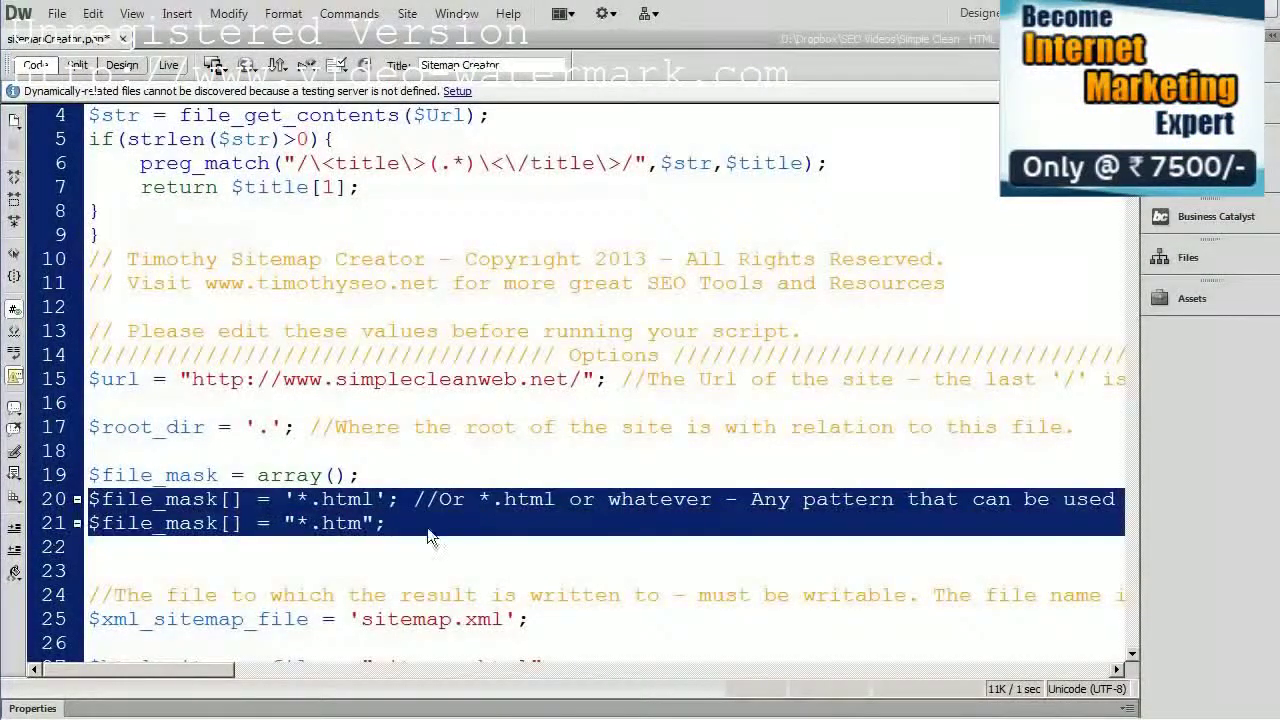
pyautogui.click(337, 499)
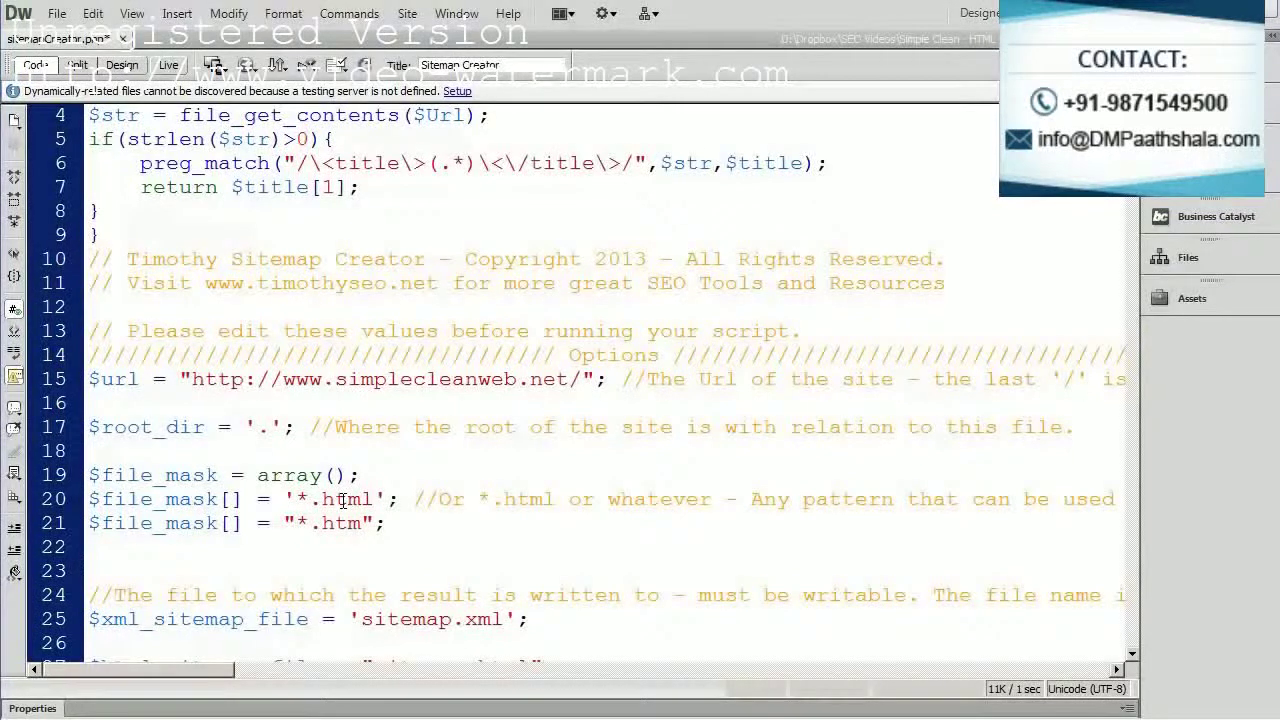
pyautogui.doubleClick(340, 500)
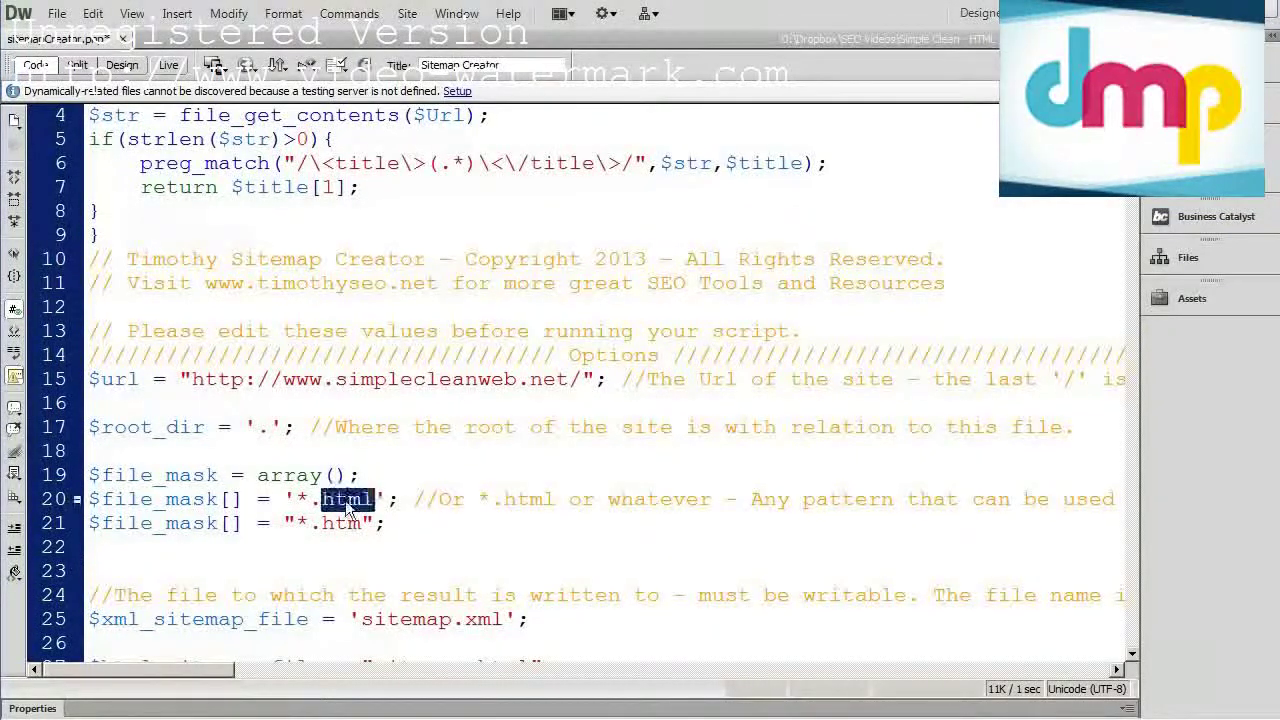
pyautogui.doubleClick(347, 524)
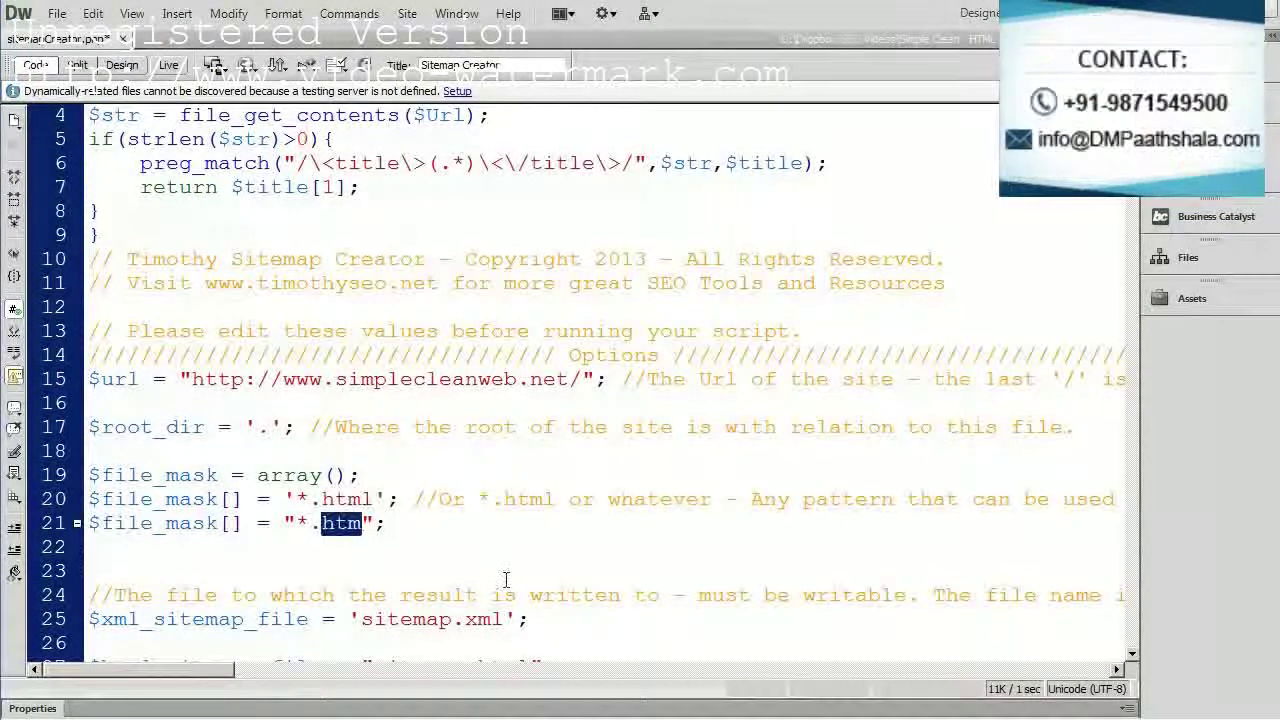
pyautogui.click(479, 500)
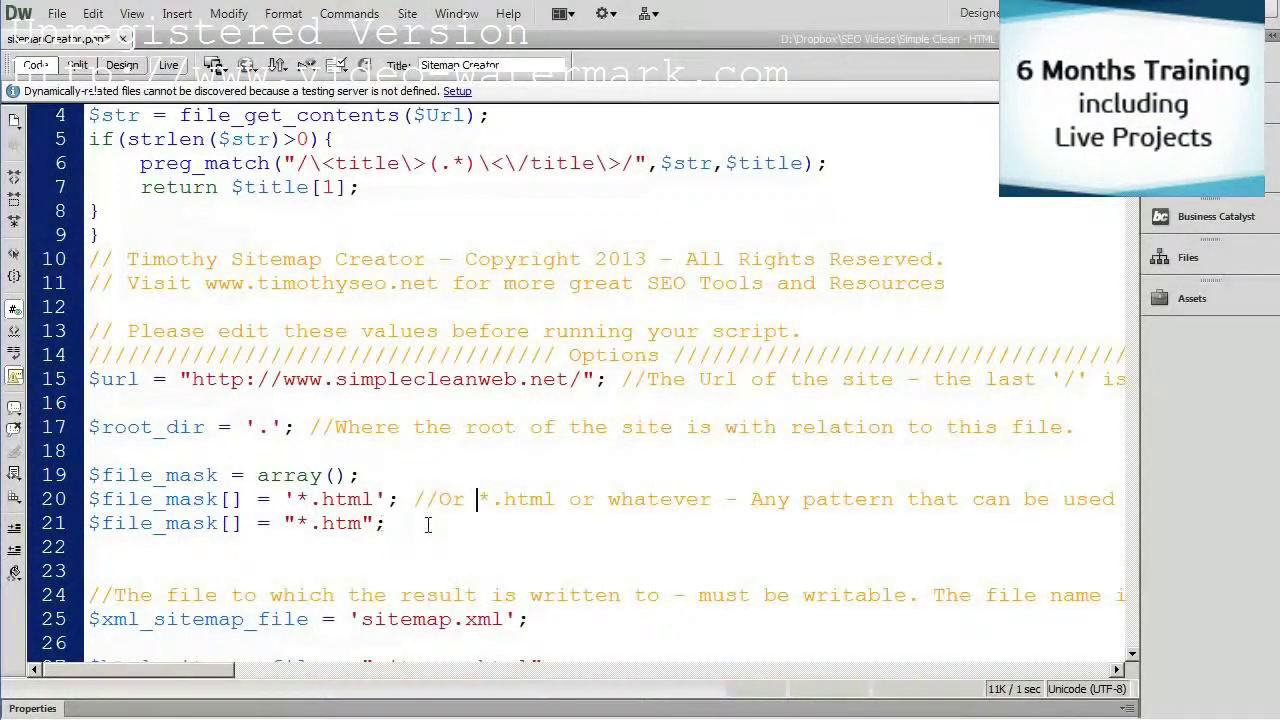
# Try out an additional $file_mask[] entry for "*.php" on line 22, copied from line 21, and remove it again.
pyautogui.moveTo(465, 525); pyautogui.dragTo(86, 524)
pyautogui.hotkey('ctrl', 'c')
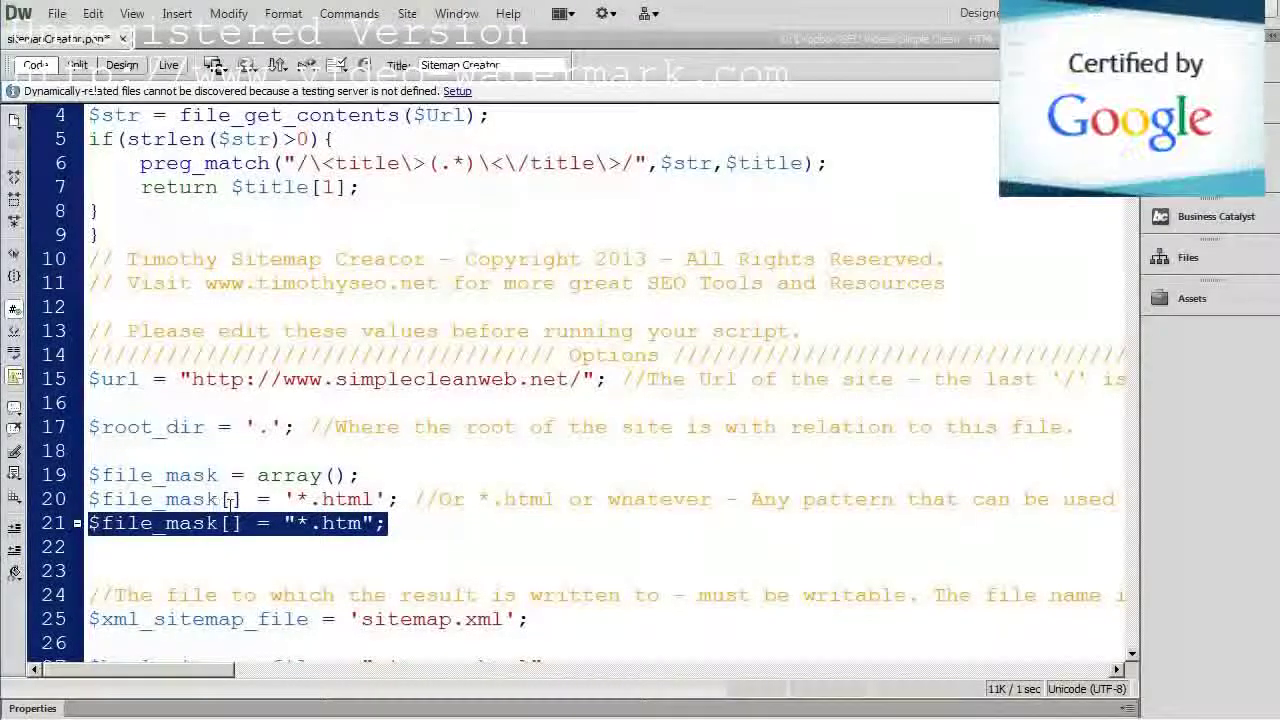
pyautogui.click(110, 547)
pyautogui.hotkey('ctrl', 'v')
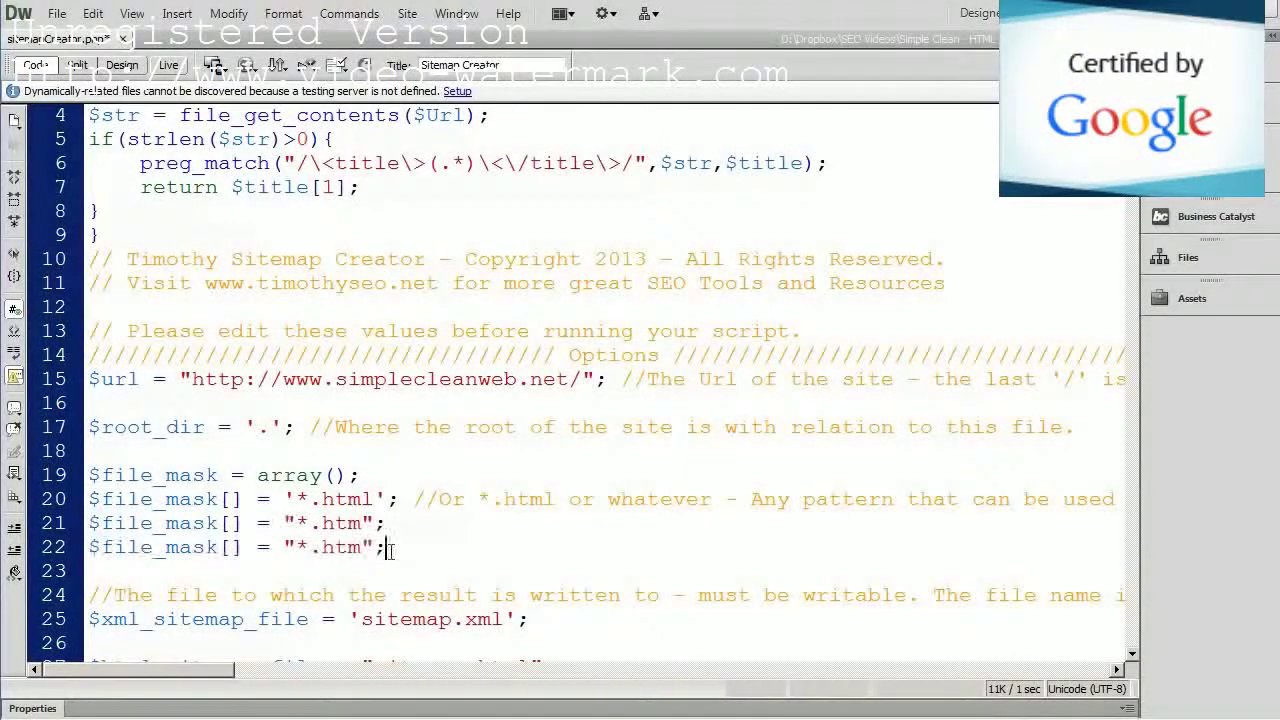
pyautogui.doubleClick(340, 547)
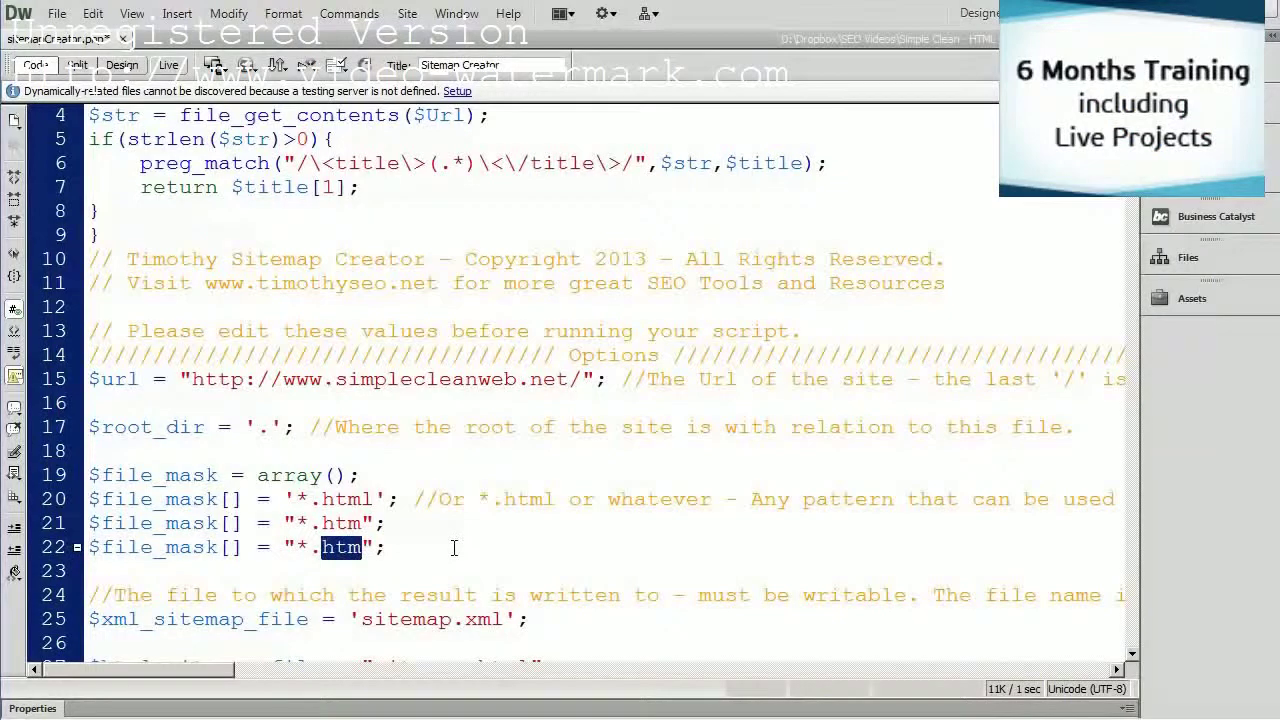
pyautogui.write('php')
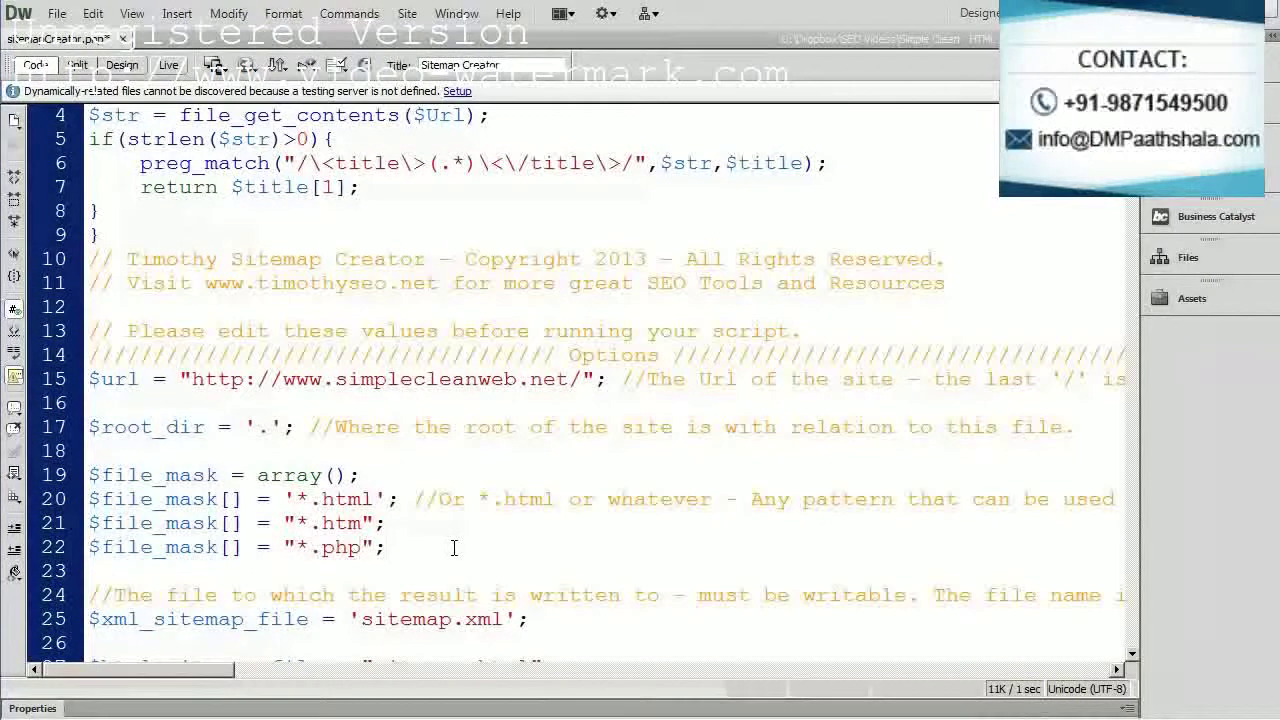
pyautogui.moveTo(423, 549); pyautogui.dragTo(88, 549)
pyautogui.press('BackSpace')
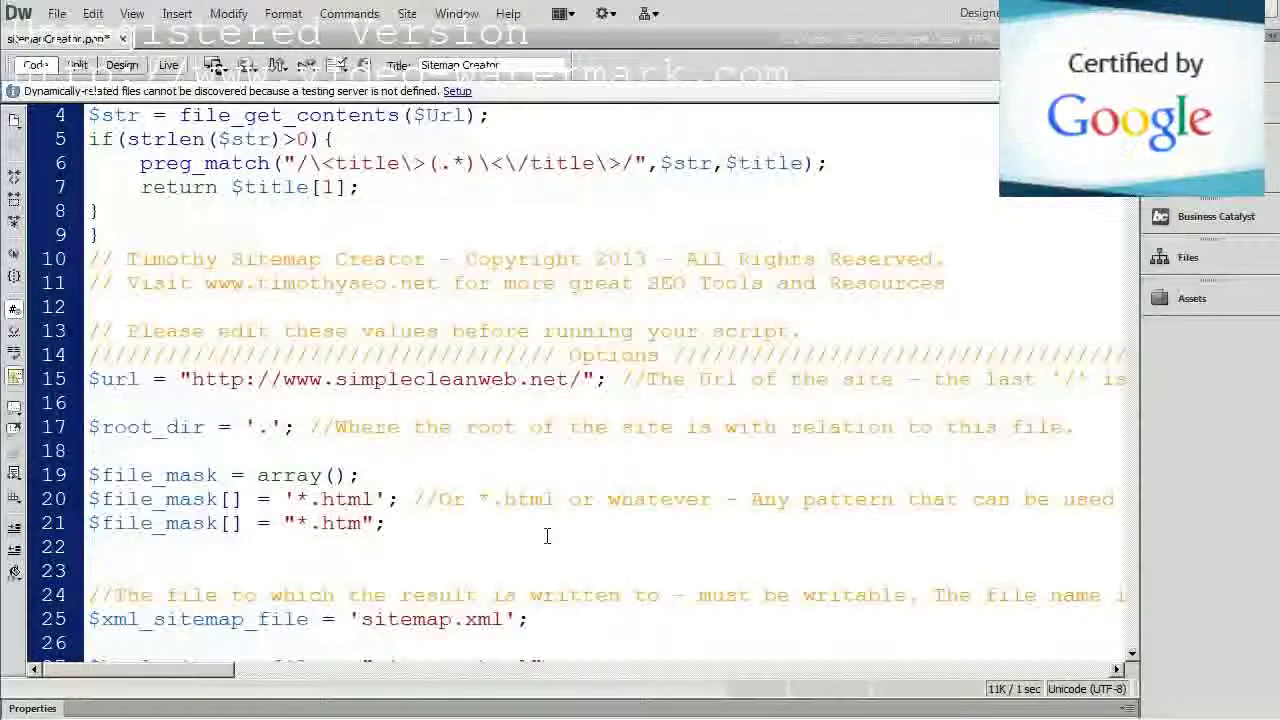
# Recheck the complete $url value on line 15 and close sitemapCreator.php.
pyautogui.click(295, 379)
pyautogui.moveTo(192, 379); pyautogui.dragTo(575, 379)
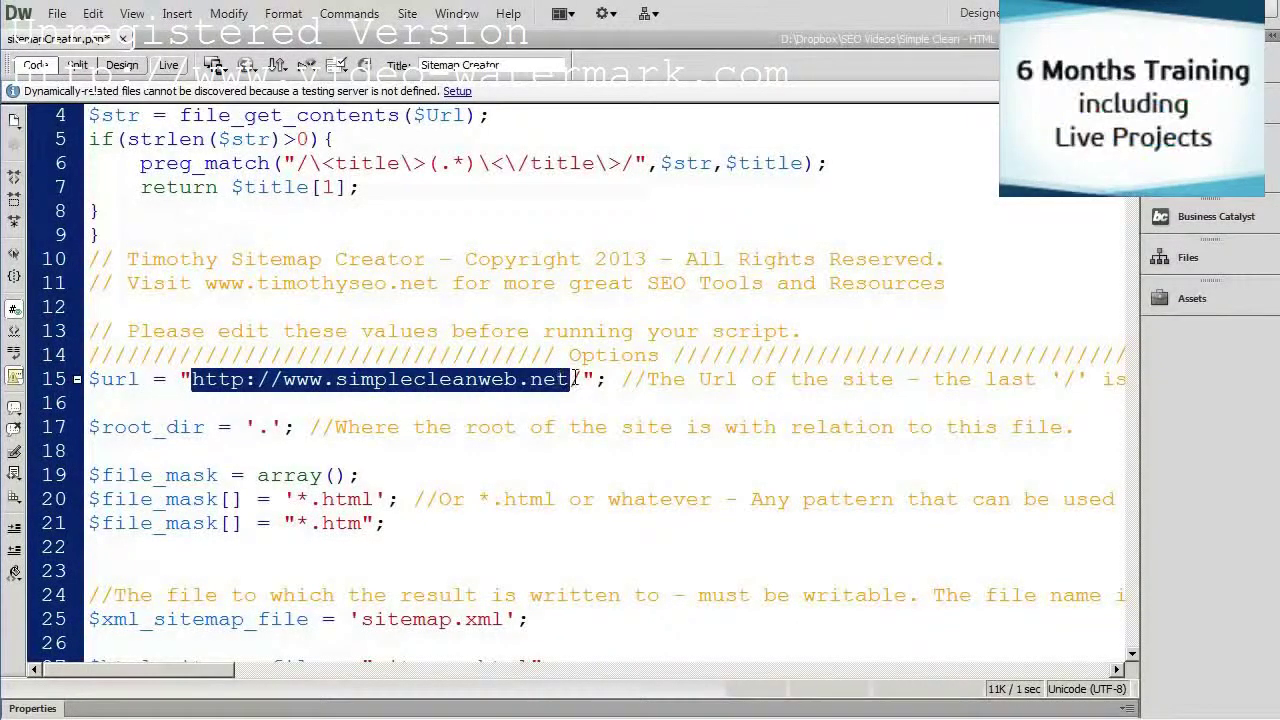
pyautogui.click(114, 37)
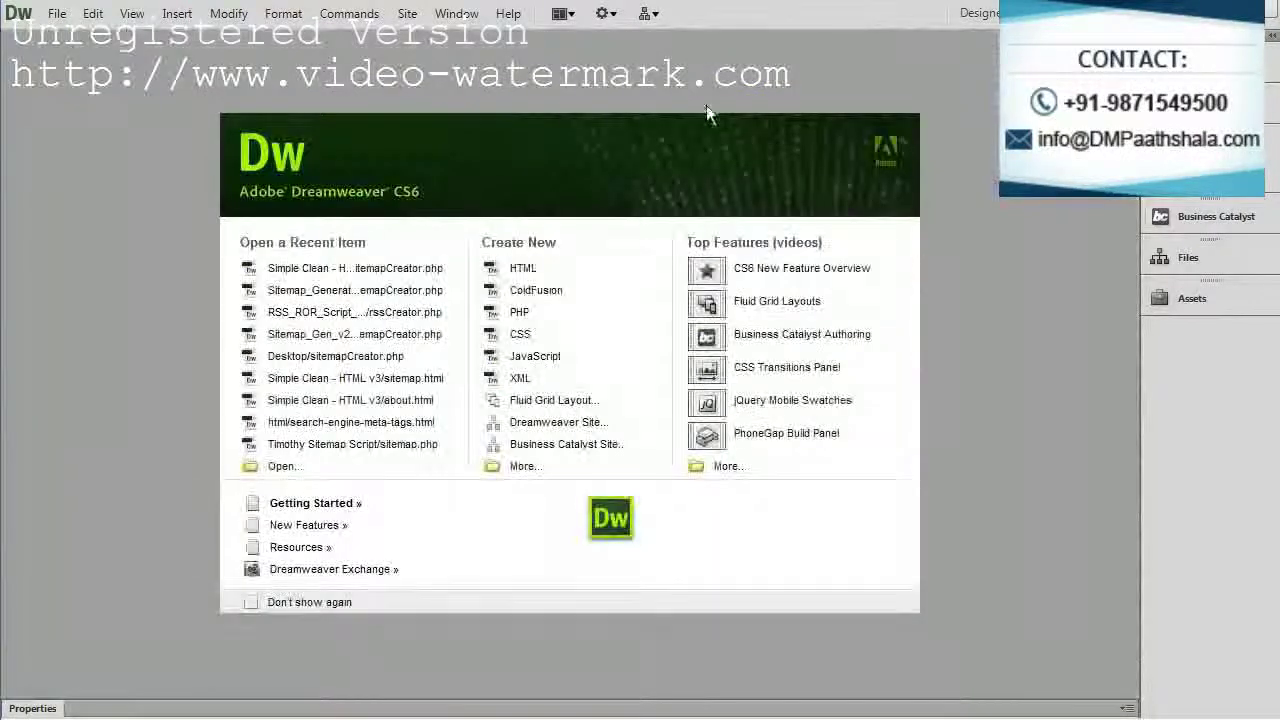
# Upload the local sitemapCreator.php with its dependent files to the remote server and select the uploaded copy there.
pyautogui.click(1195, 258)
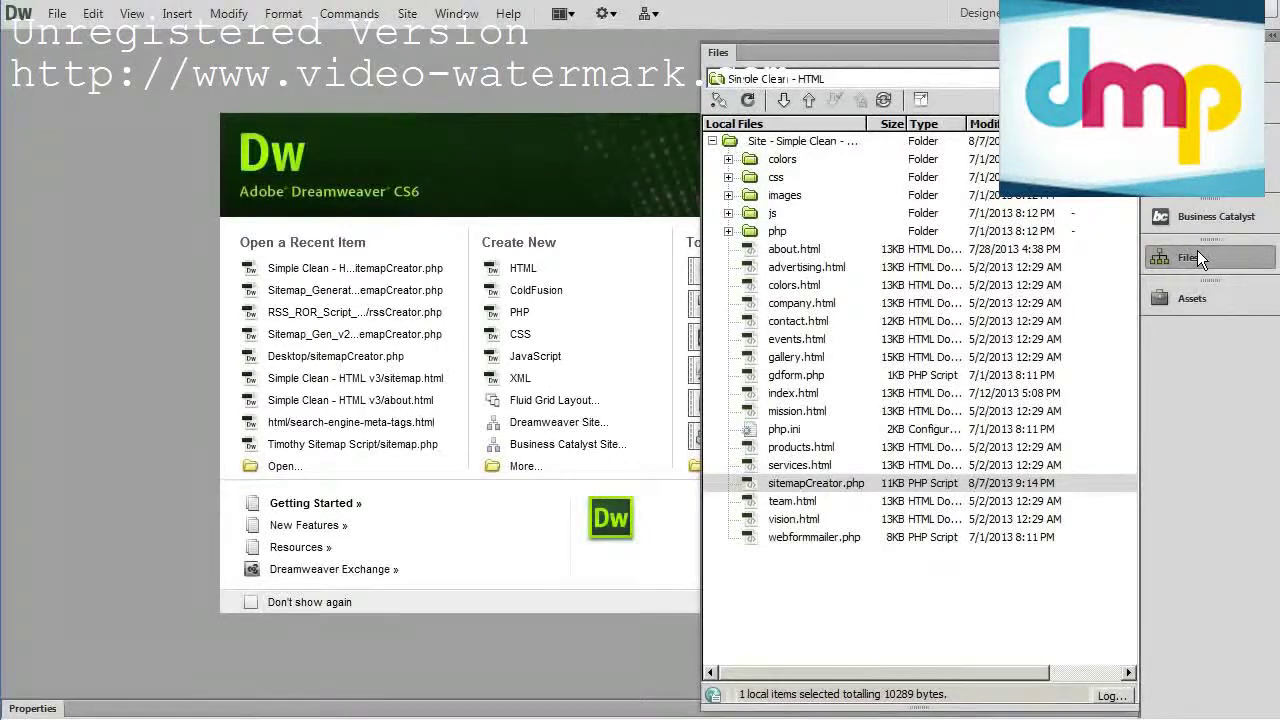
pyautogui.rightClick(830, 481)
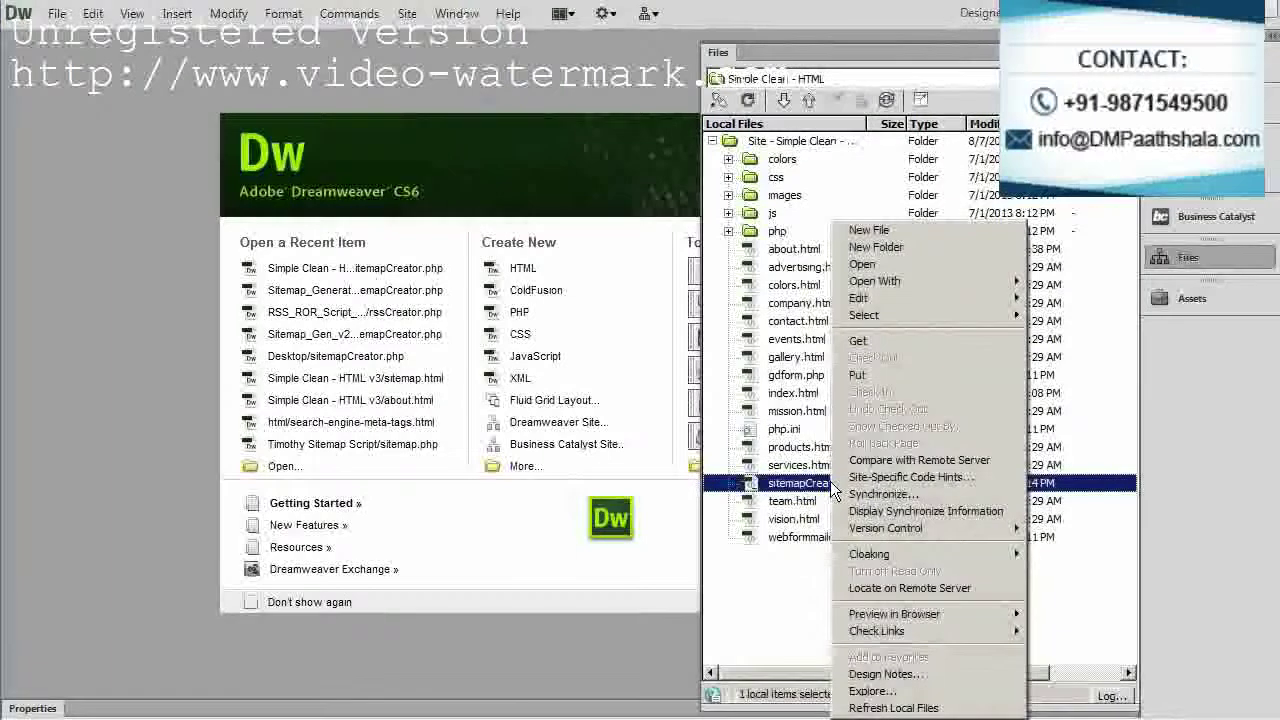
pyautogui.click(857, 374)
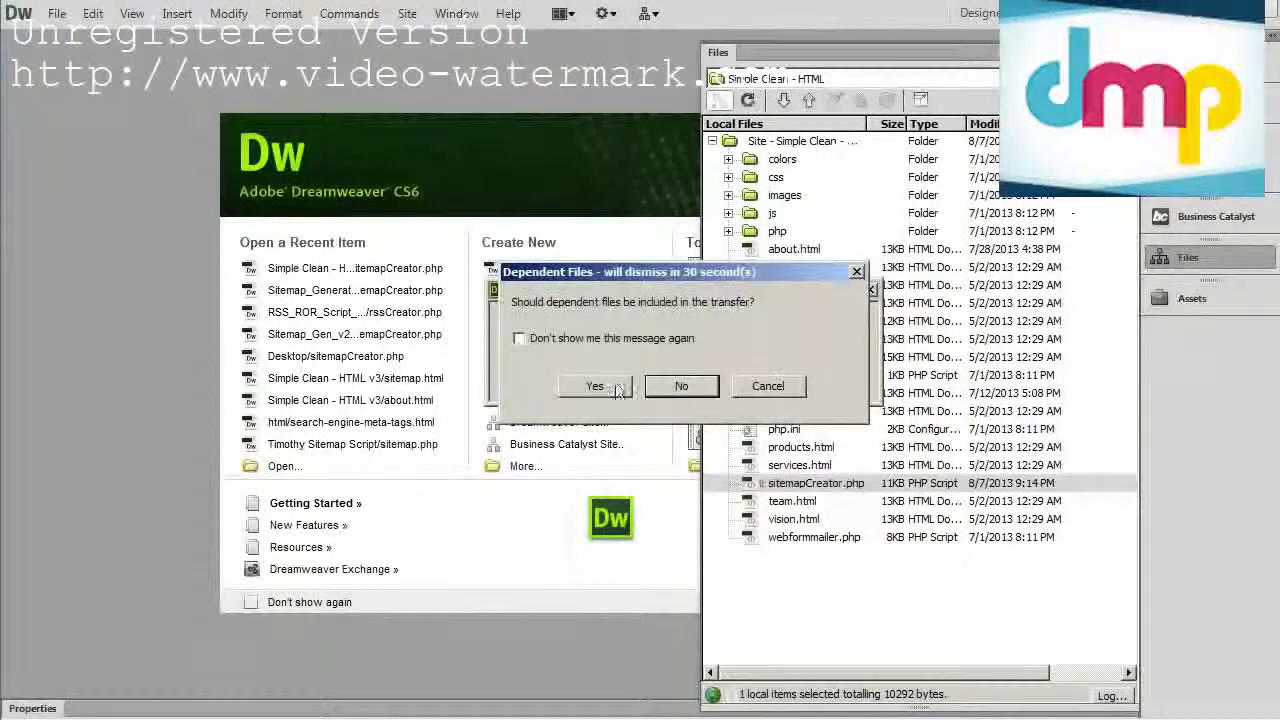
pyautogui.click(596, 386)
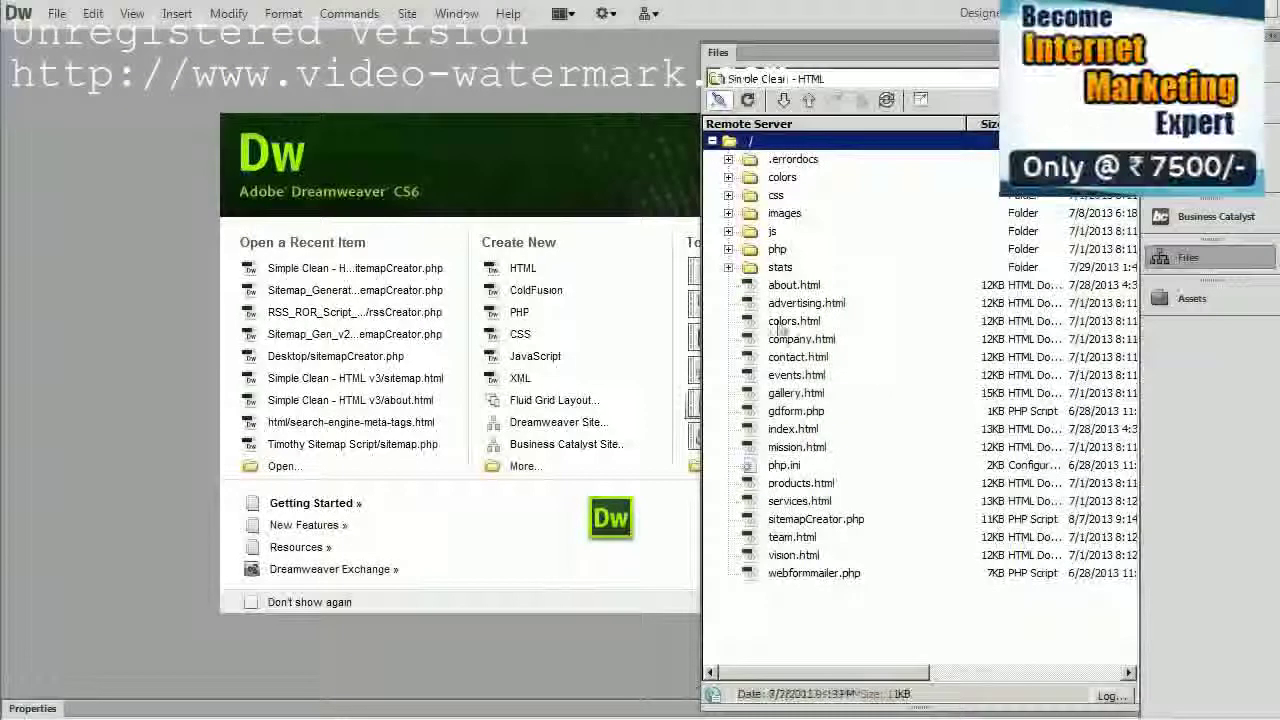
pyautogui.click(818, 523)
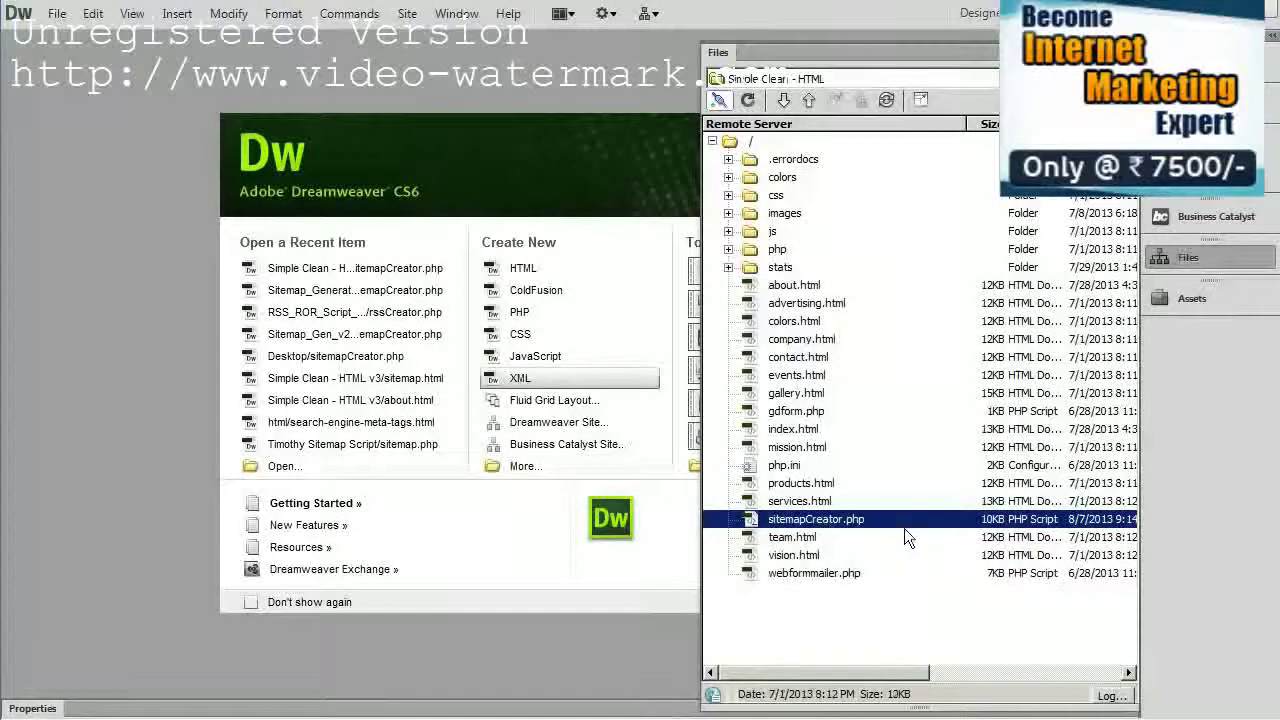
pyautogui.hotkey('alt', 'Tab')
pyautogui.hotkey('alt', 'Tab')
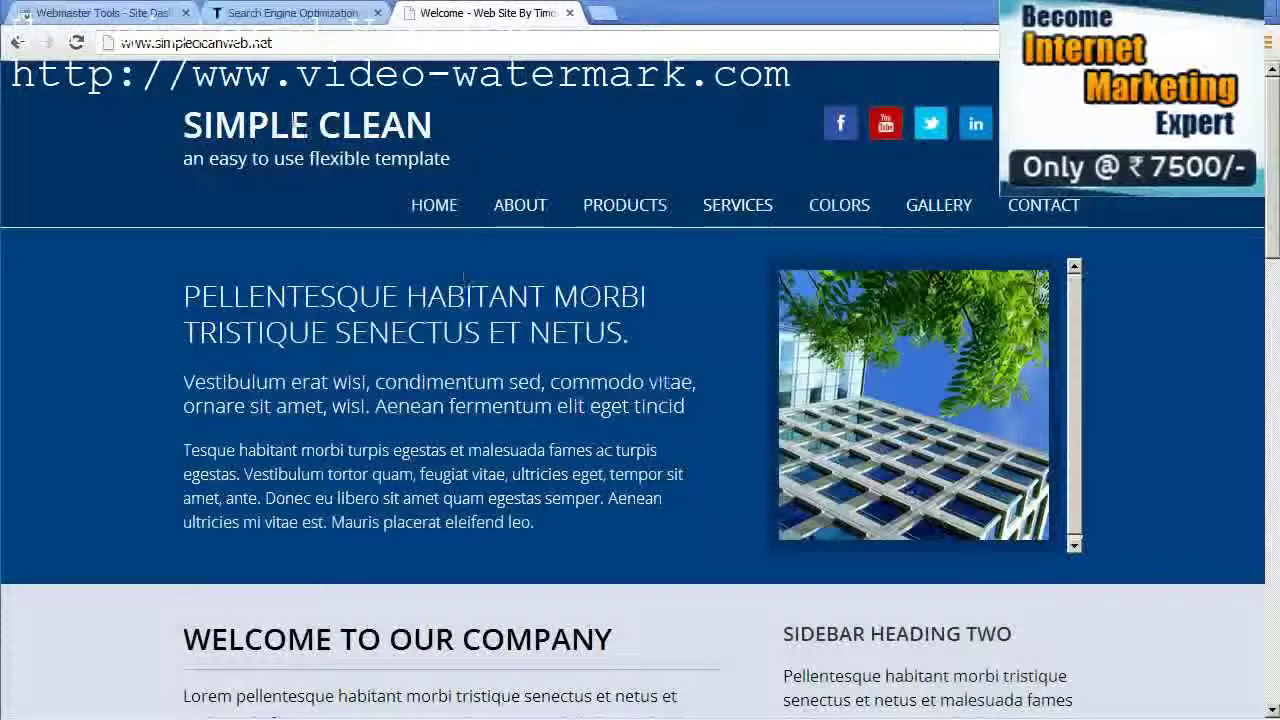
pyautogui.tripleClick(347, 45)
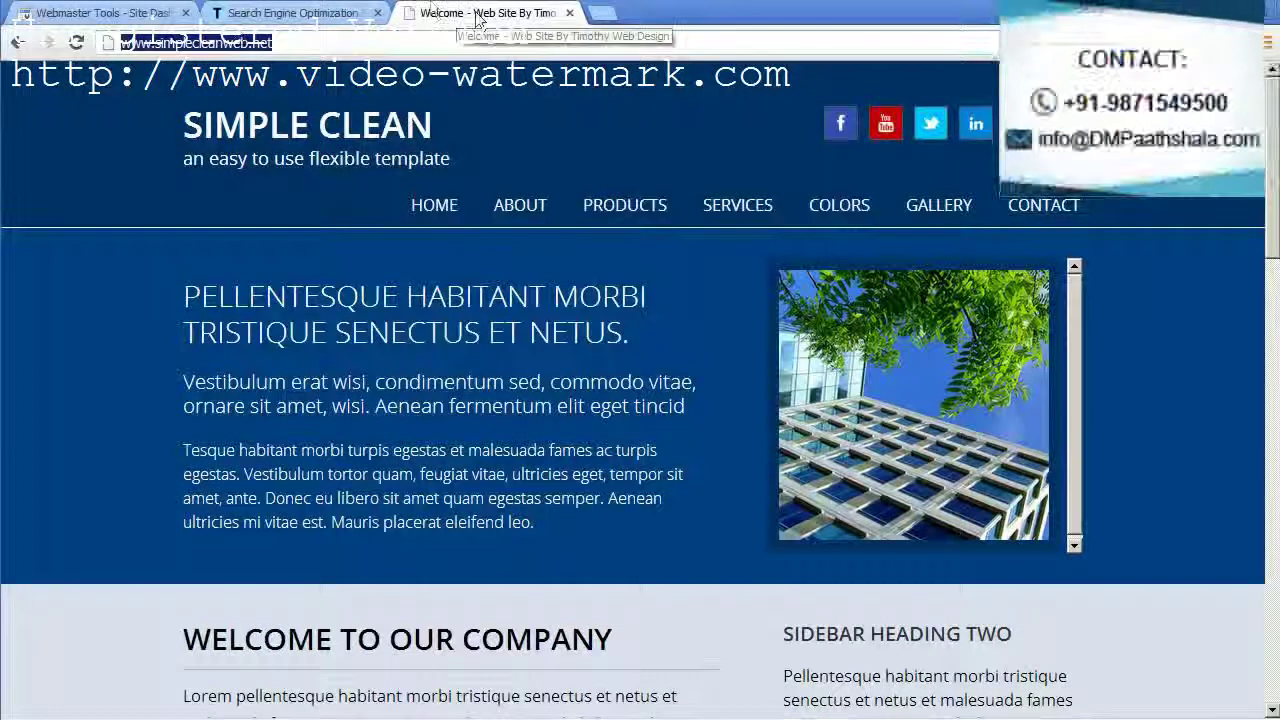
pyautogui.click(432, 45)
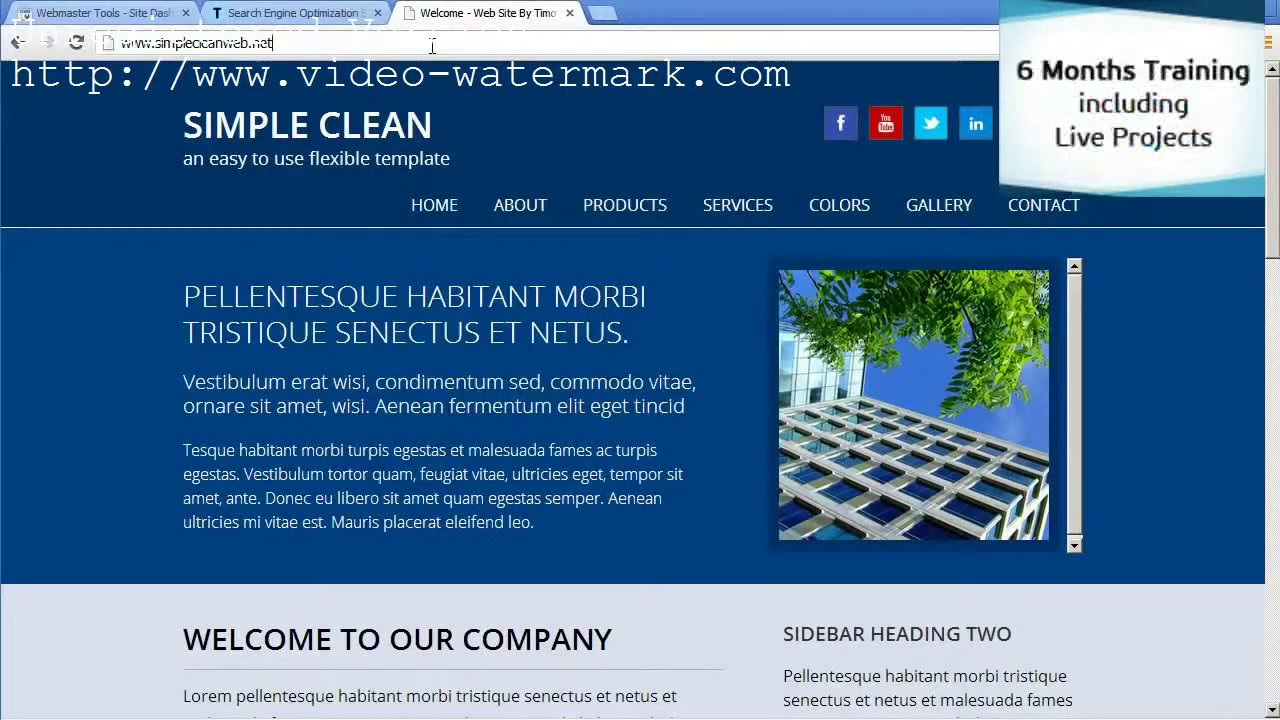
pyautogui.write('/')
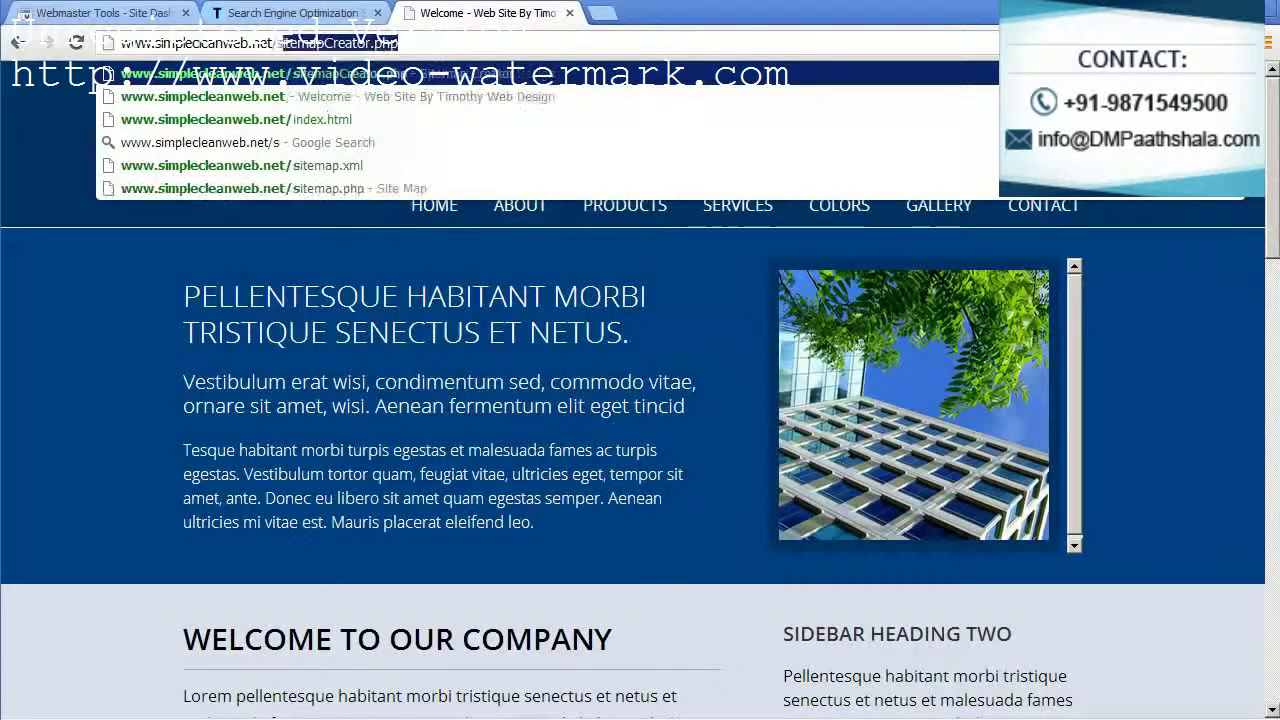
pyautogui.write('sitem')
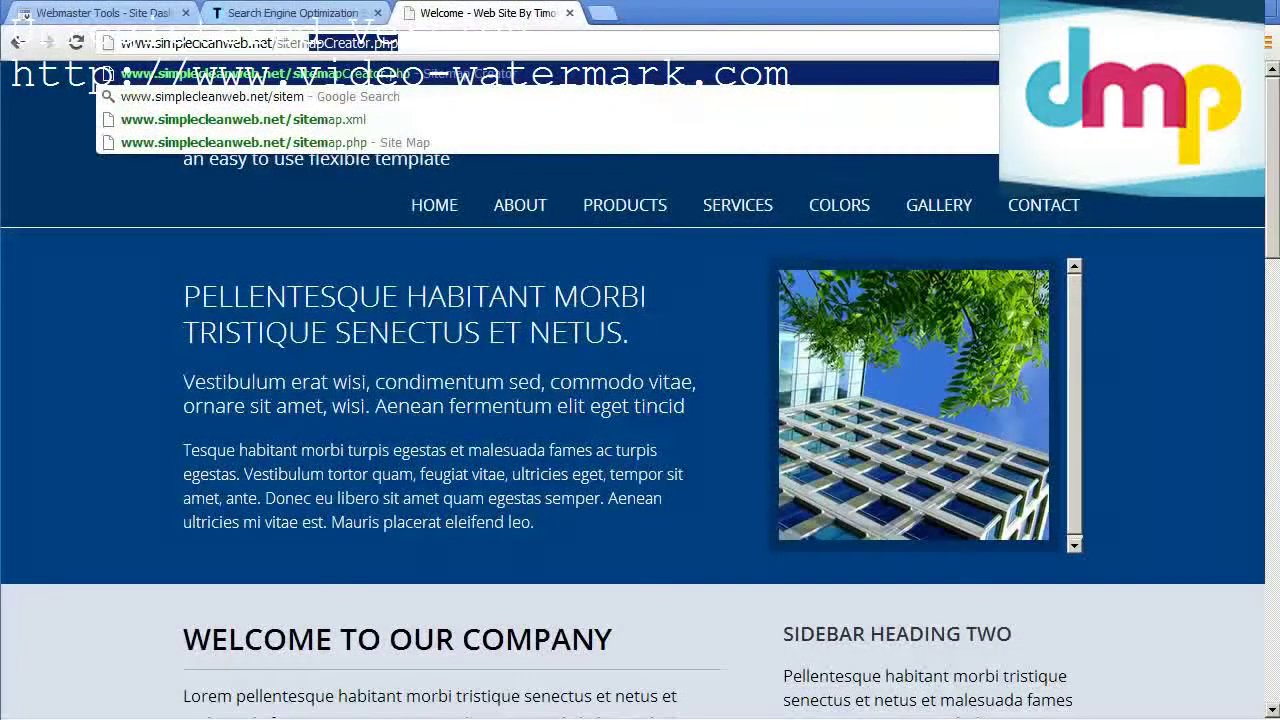
pyautogui.click(432, 47)
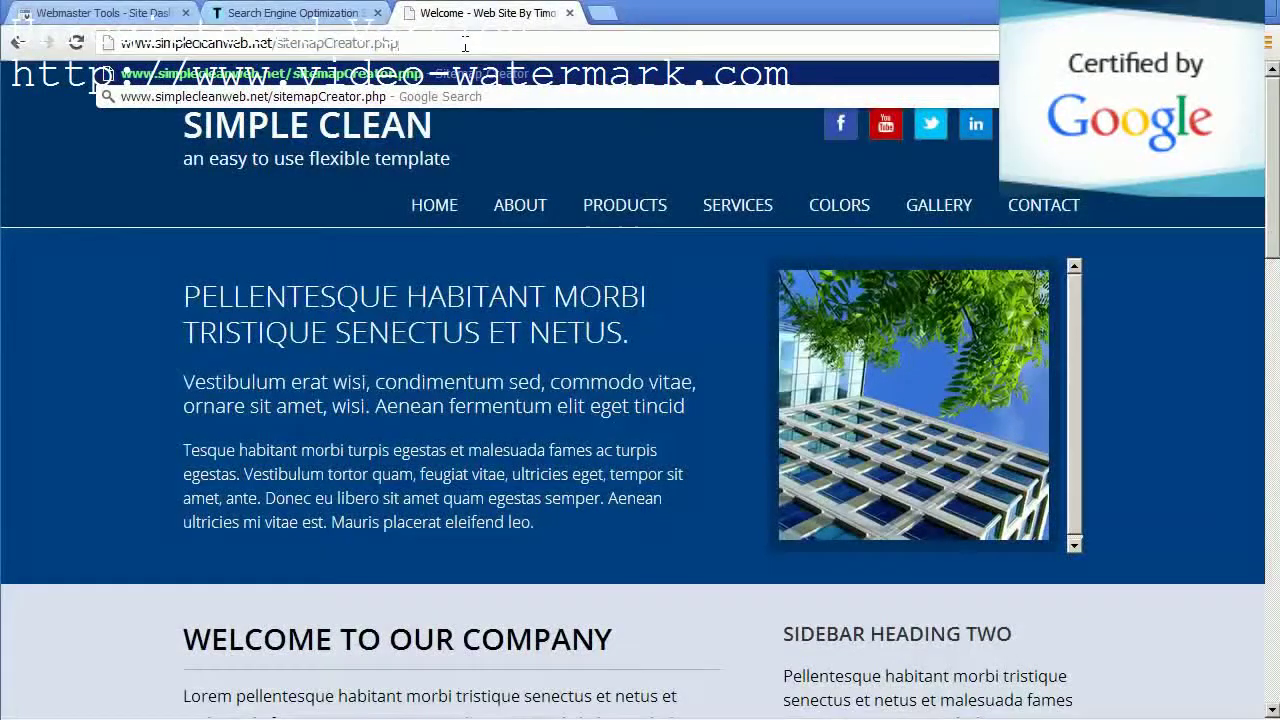
pyautogui.press('Return')
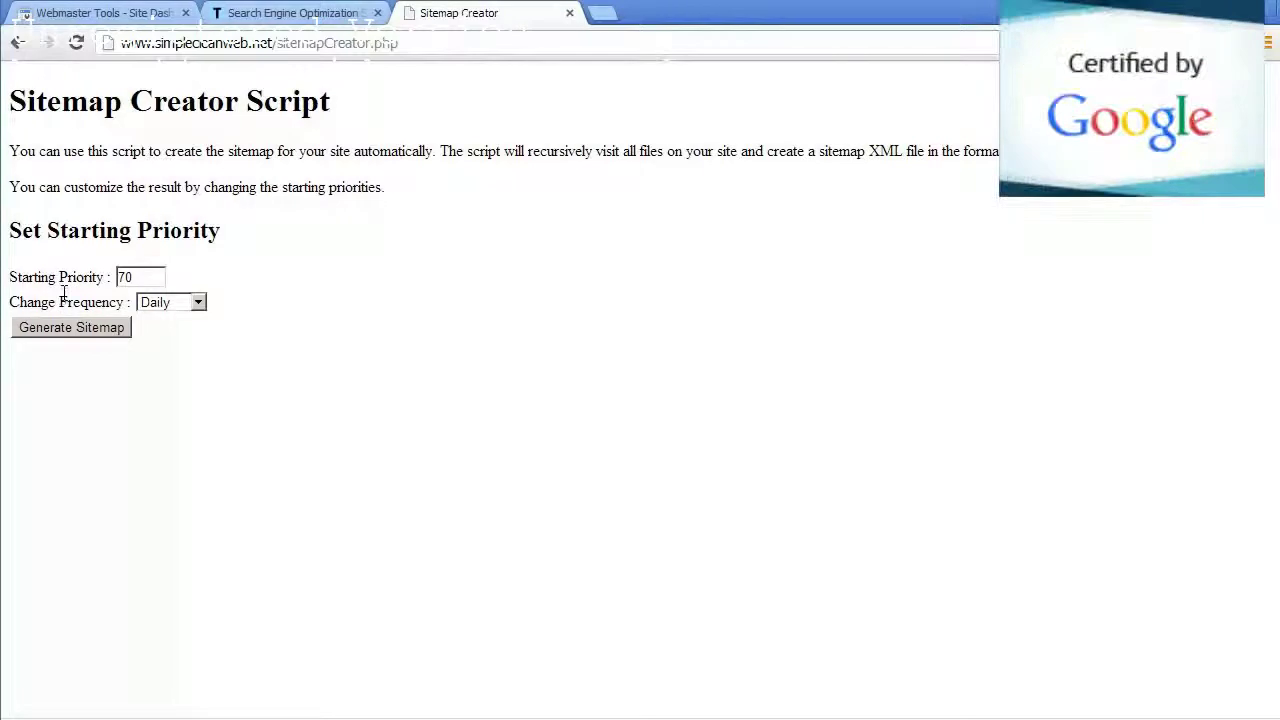
# Keep the sitemap's starting priority at 70 and set its change frequency to Weekly.
pyautogui.click(143, 277)
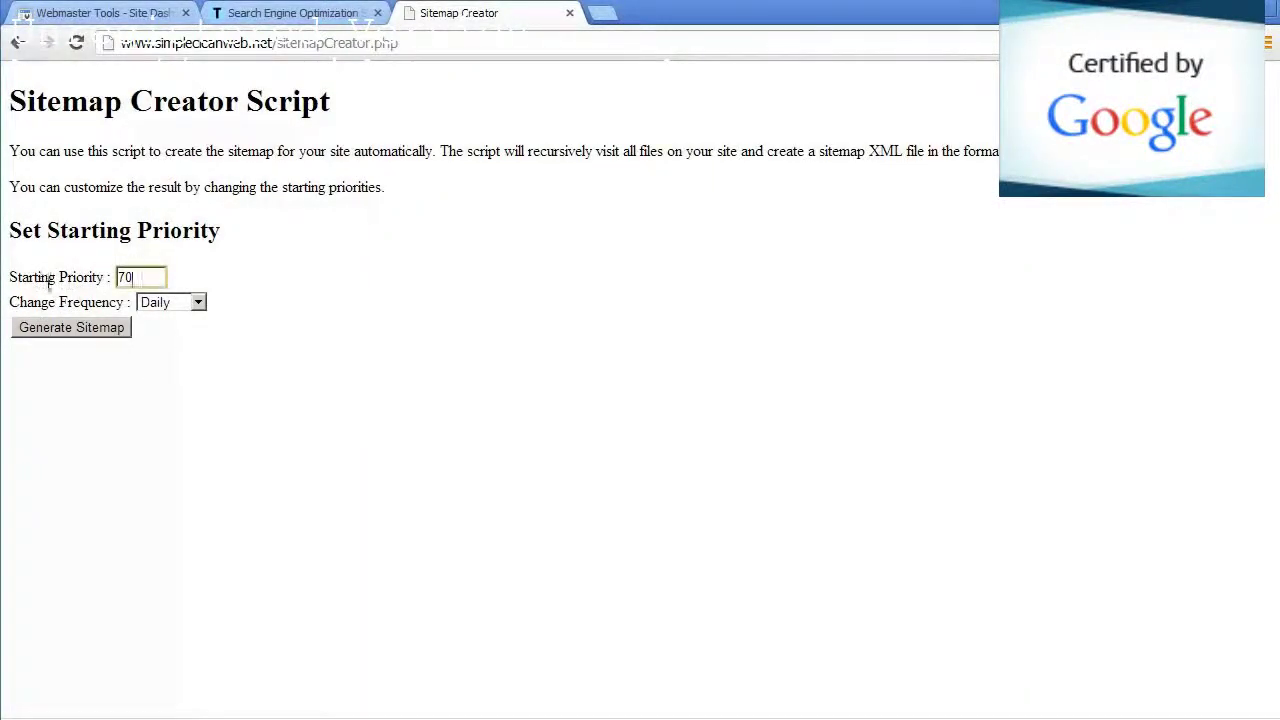
pyautogui.doubleClick(140, 277)
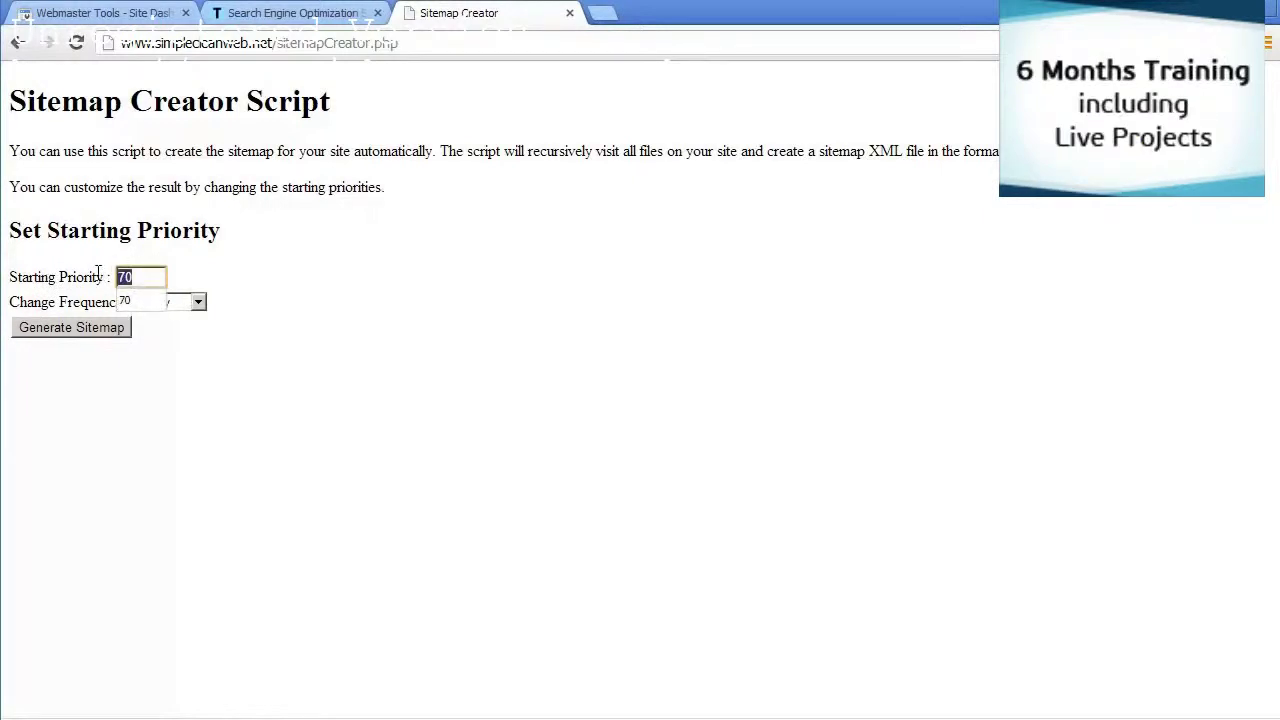
pyautogui.click(93, 274)
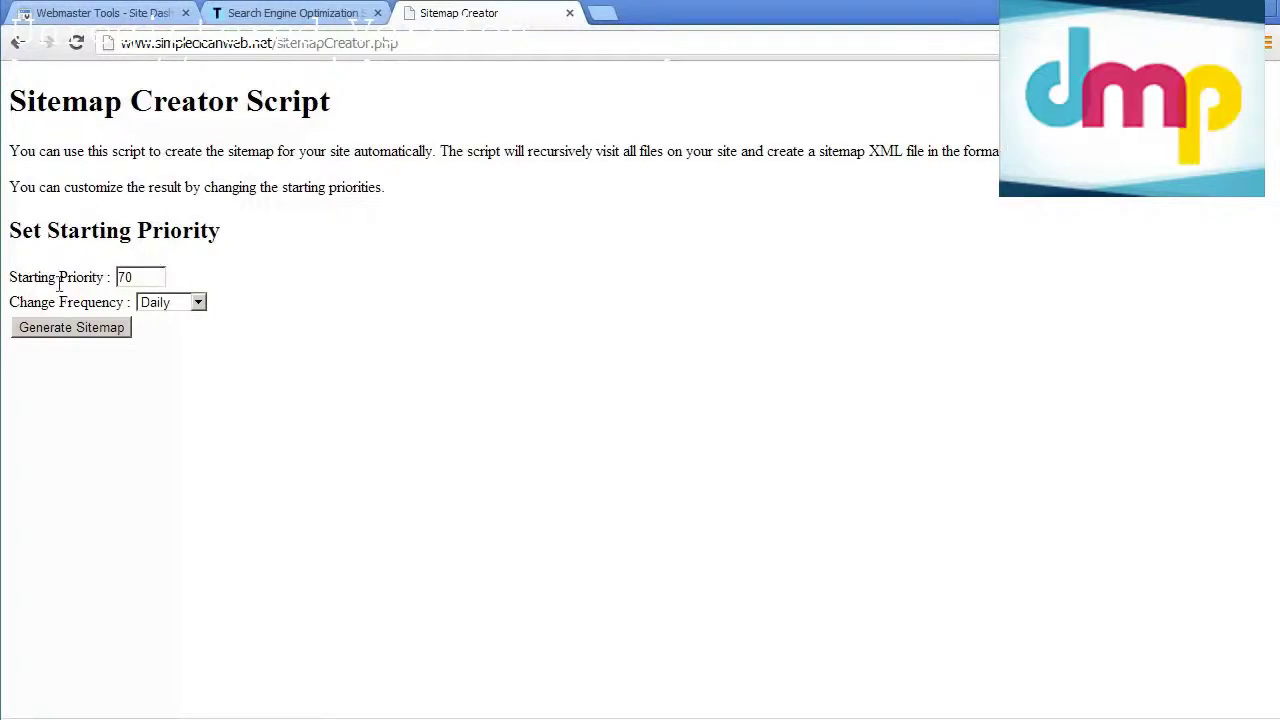
pyautogui.moveTo(12, 302); pyautogui.dragTo(124, 304)
pyautogui.click(174, 306)
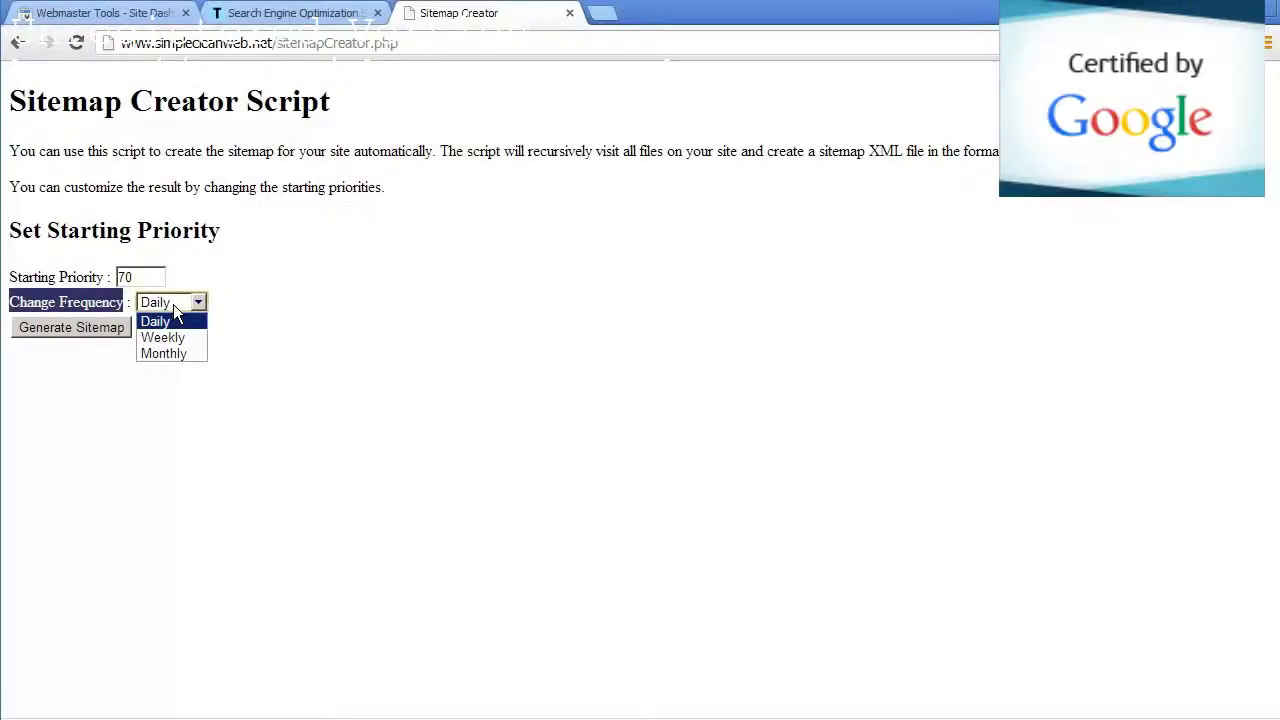
pyautogui.click(183, 338)
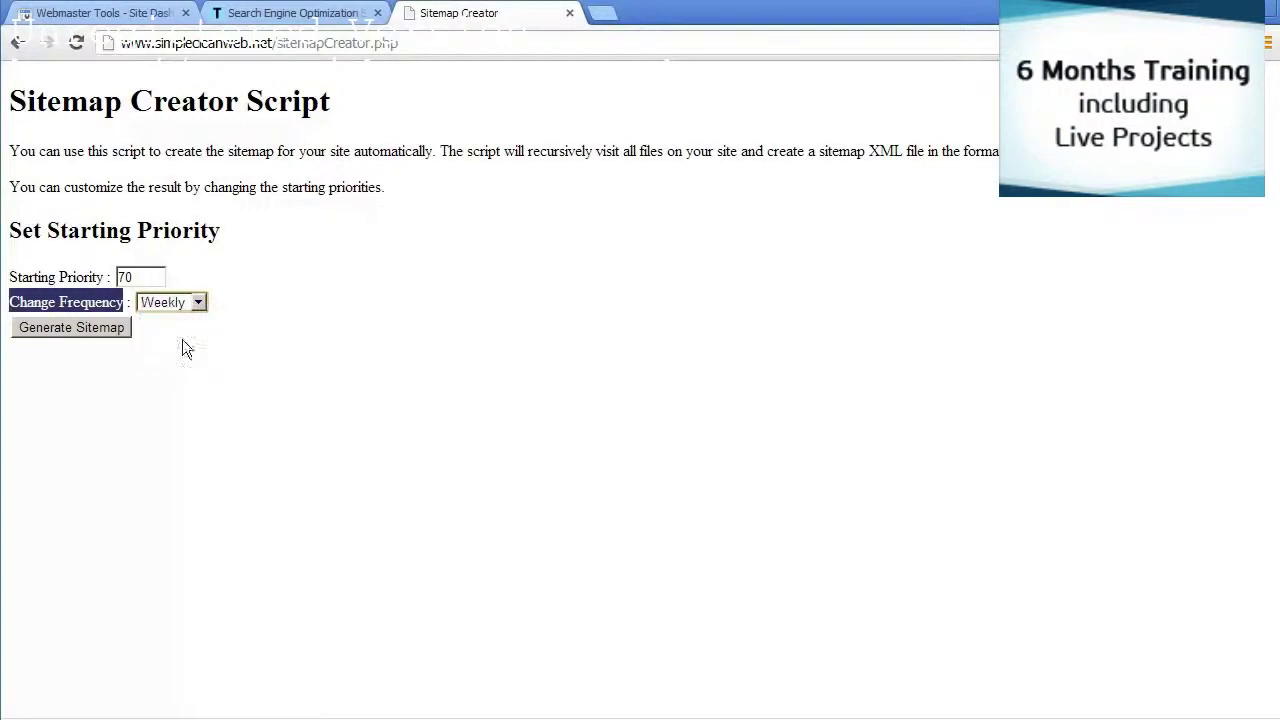
pyautogui.click(370, 364)
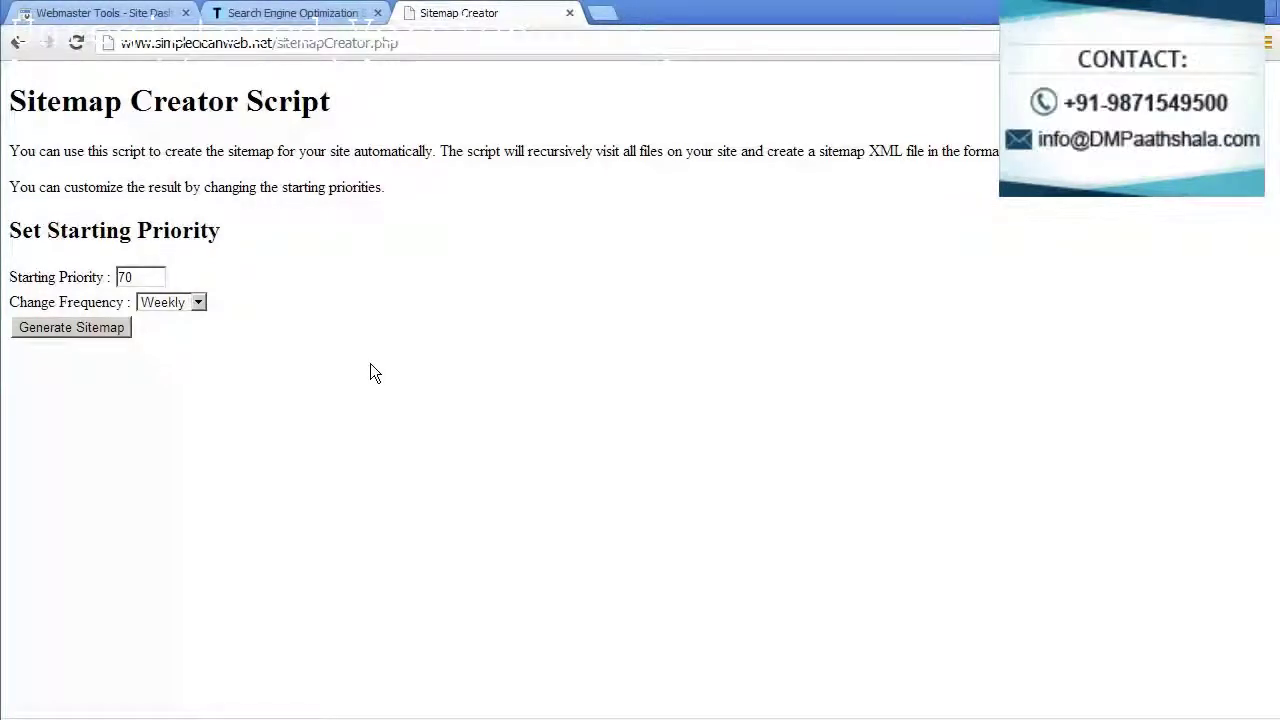
# Generate the sitemap and check the number of indexed files in the statistics.
pyautogui.click(72, 326)
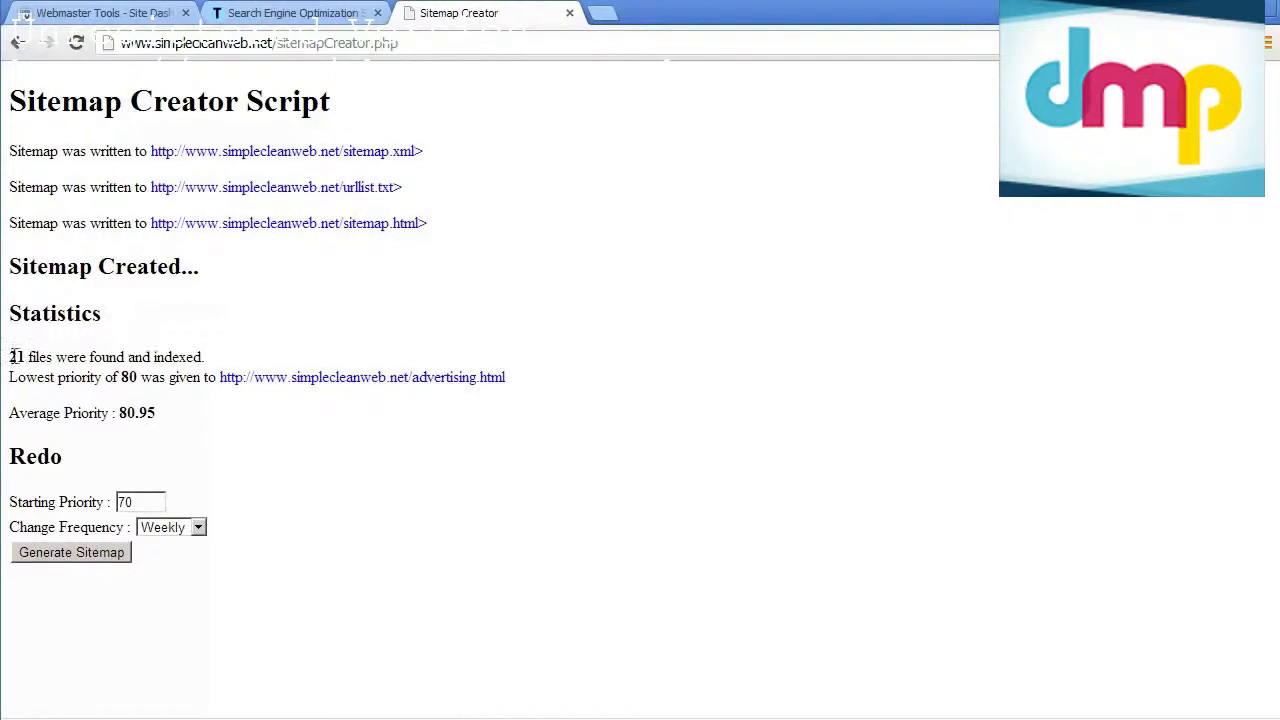
pyautogui.moveTo(10, 357); pyautogui.dragTo(223, 357)
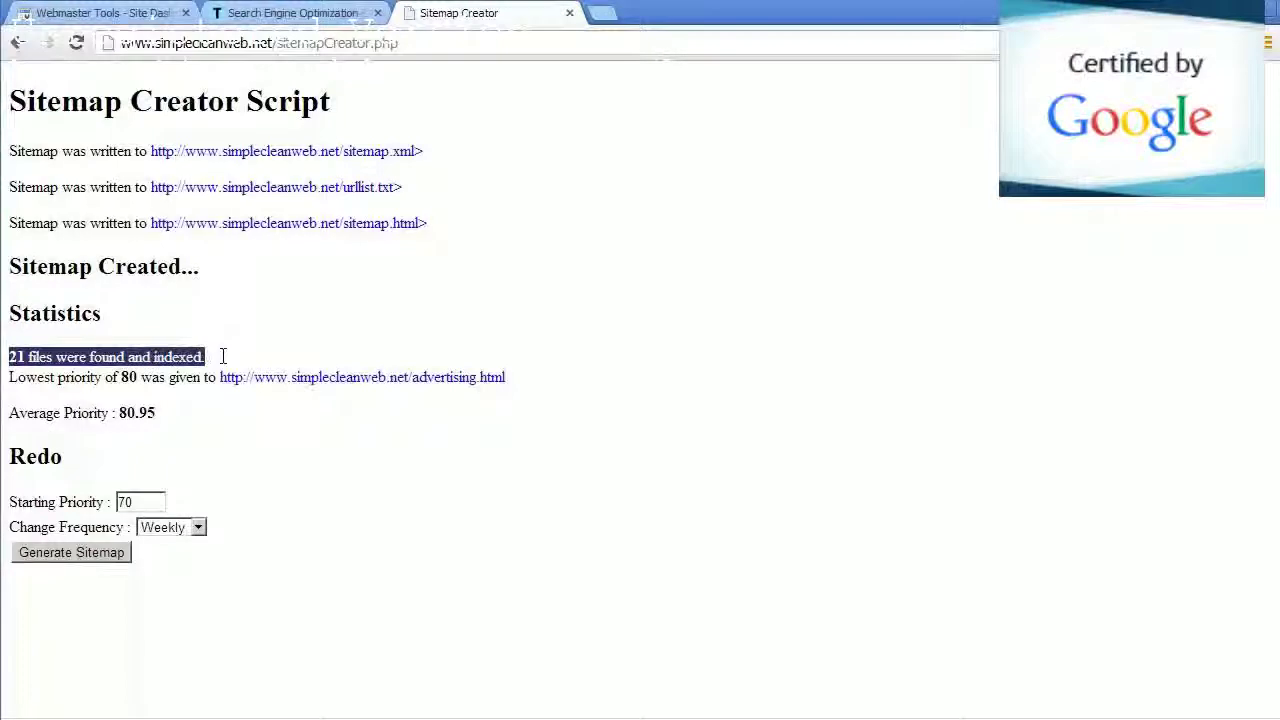
pyautogui.click(222, 358)
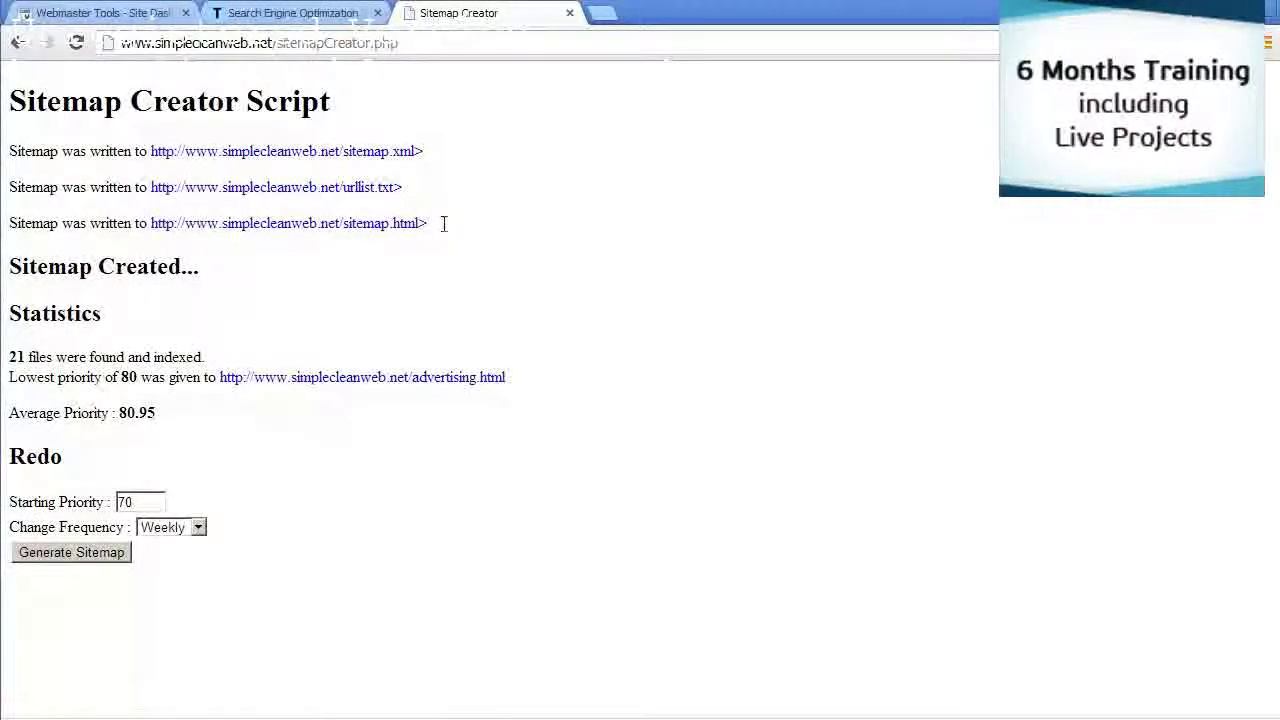
# Check the generated sitemap.html address, switch to Dreamweaver and refresh the remote server's file list.
pyautogui.moveTo(429, 223); pyautogui.dragTo(343, 223)
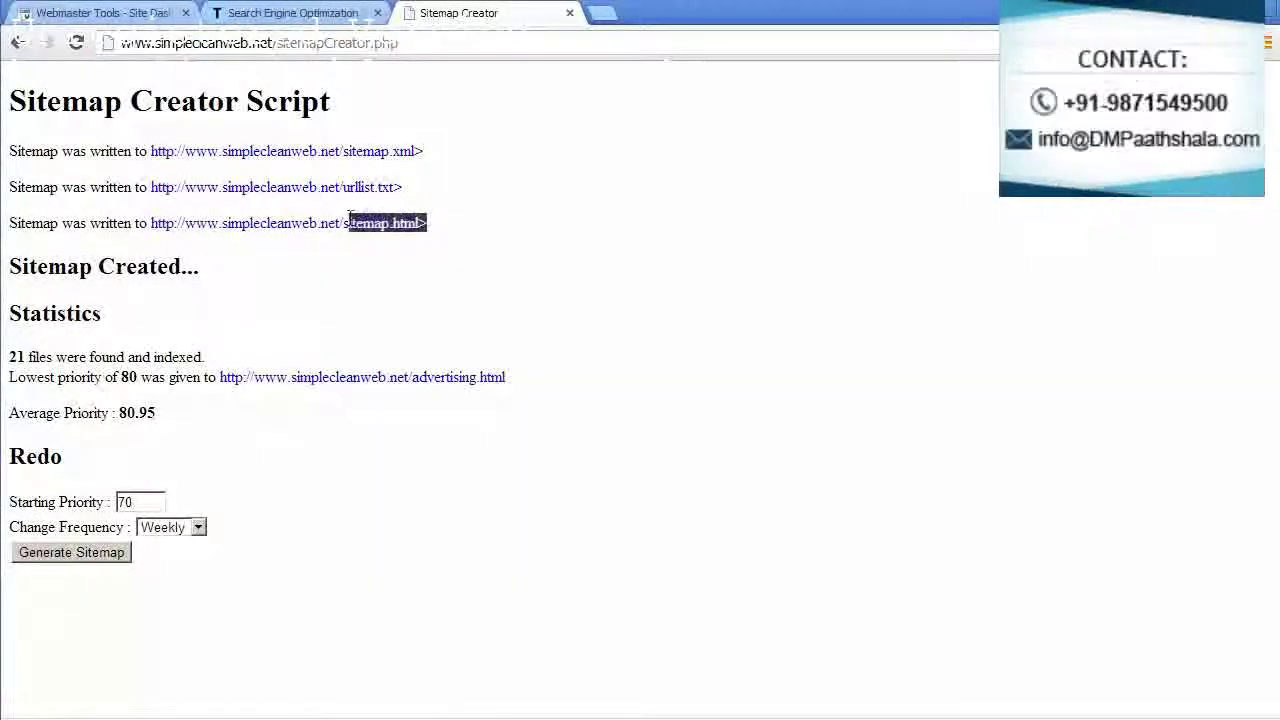
pyautogui.click(500, 225)
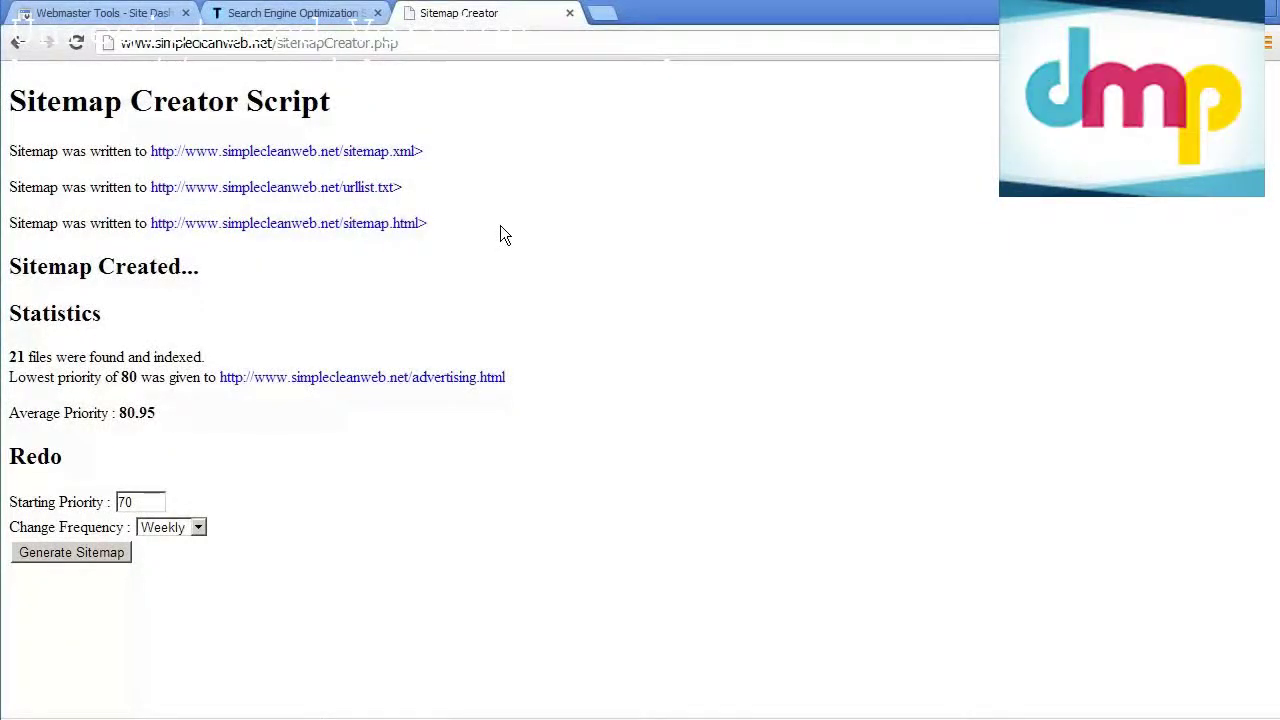
pyautogui.hotkey('alt', 'Tab')
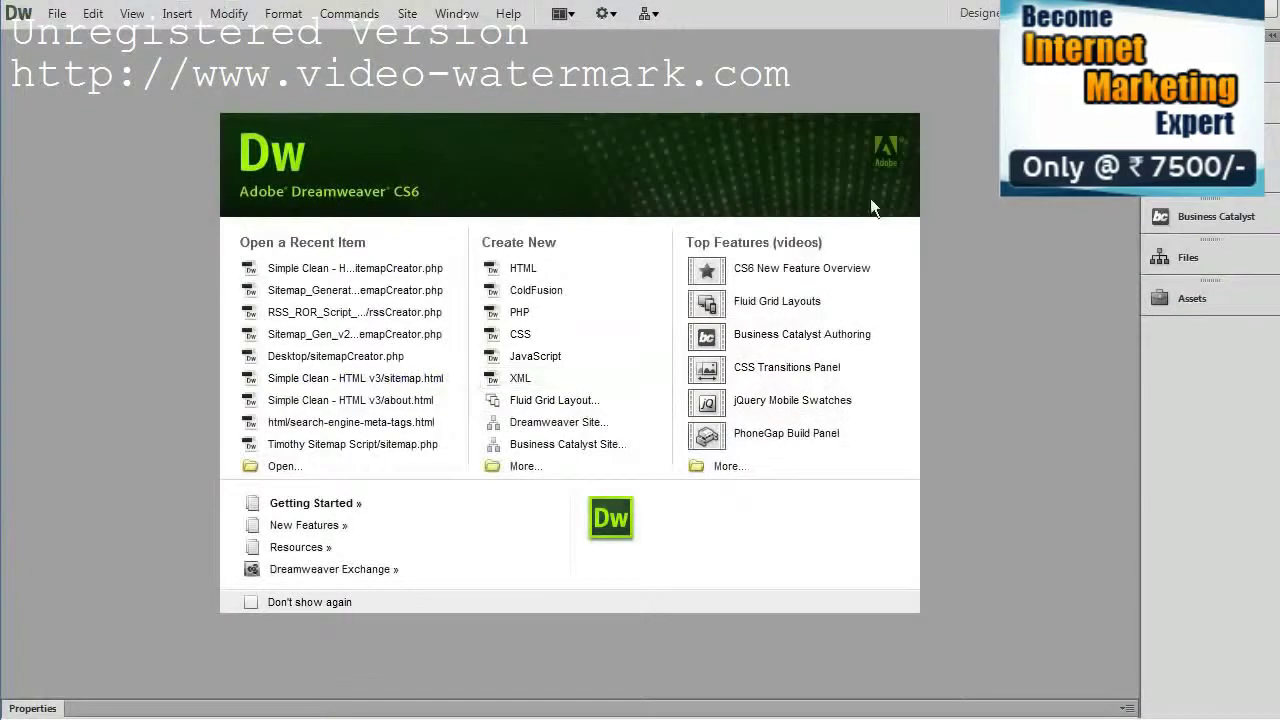
pyautogui.click(1196, 257)
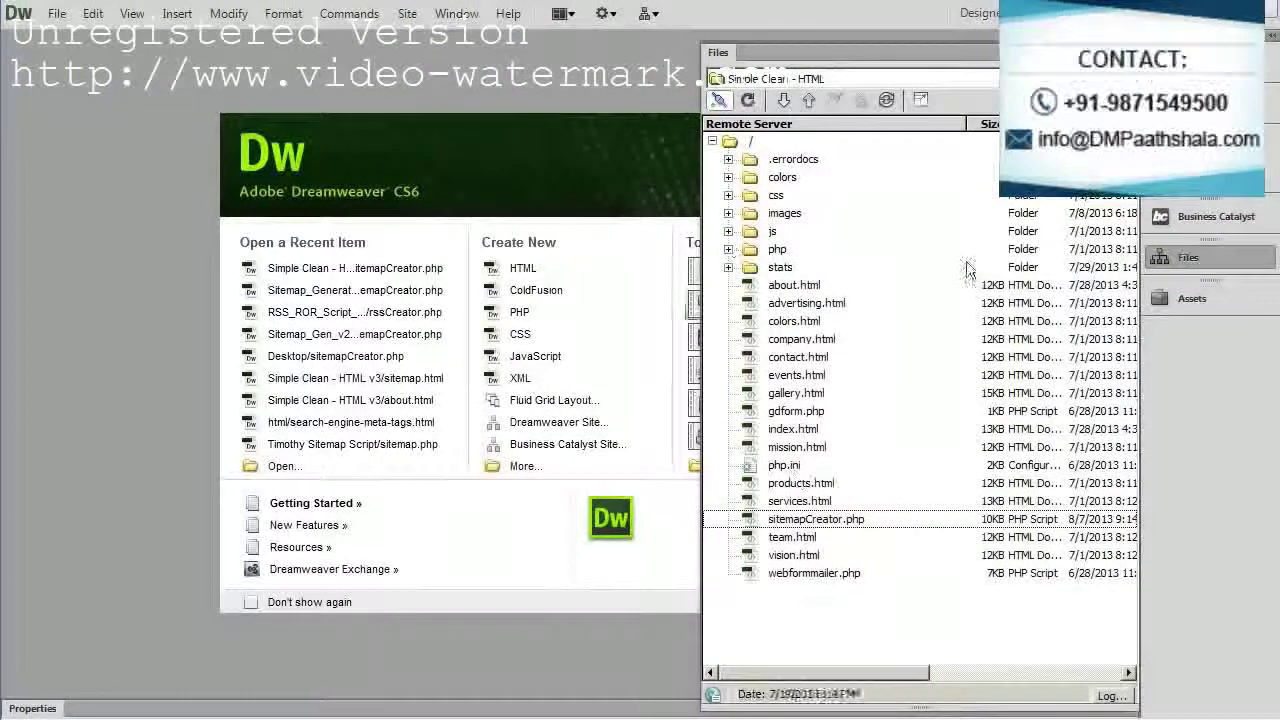
pyautogui.click(748, 101)
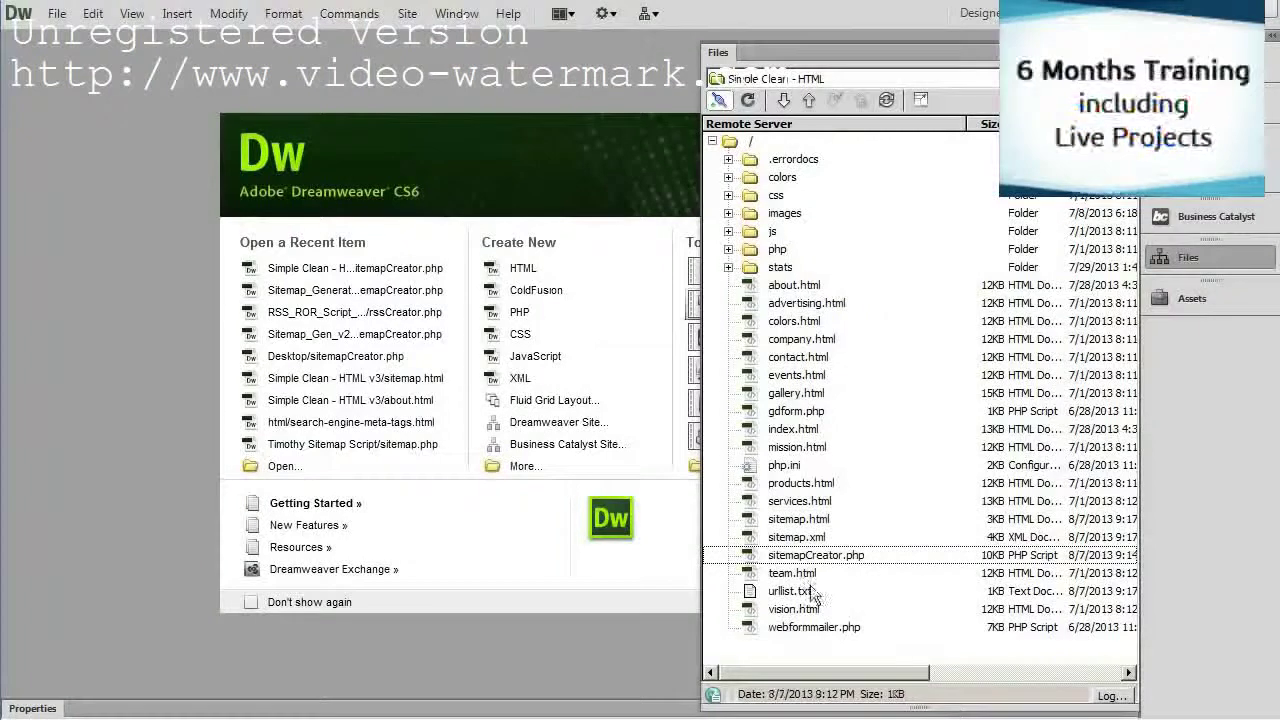
# Locate urllist.txt and sitemap.xml on the remote server, and open the remote sitemap.html with its dependent files included.
pyautogui.click(882, 595)
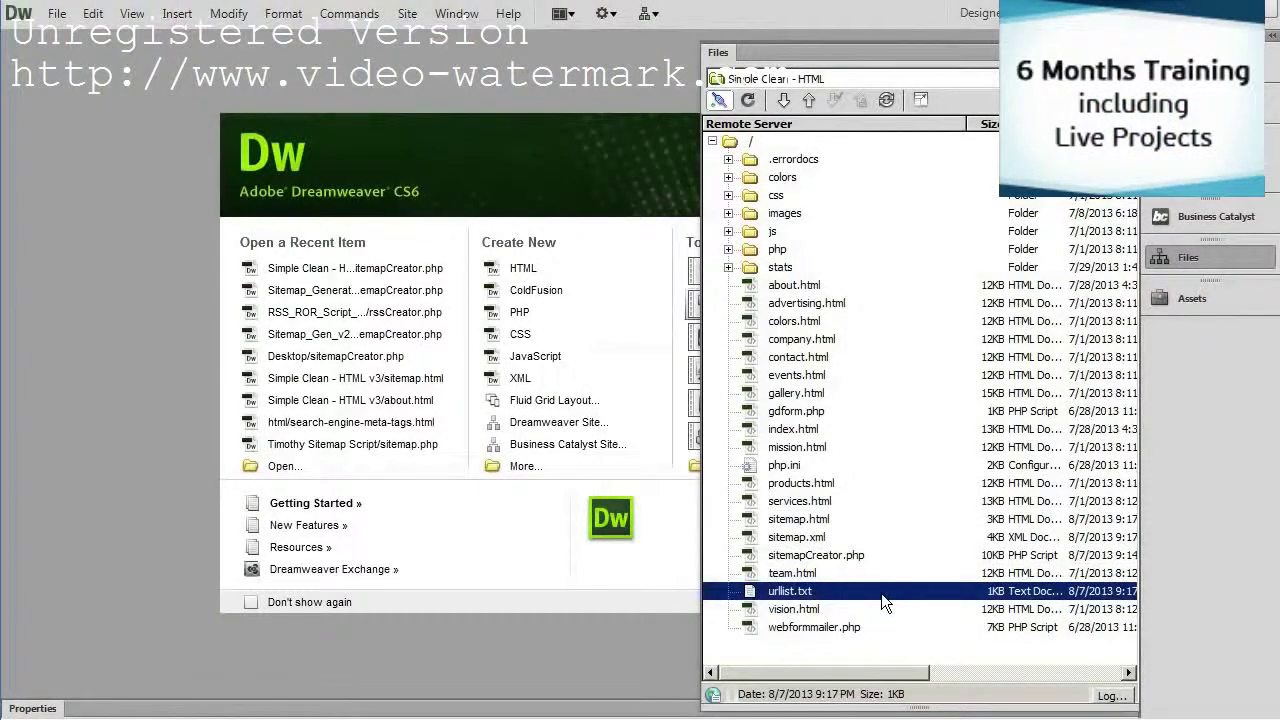
pyautogui.click(853, 543)
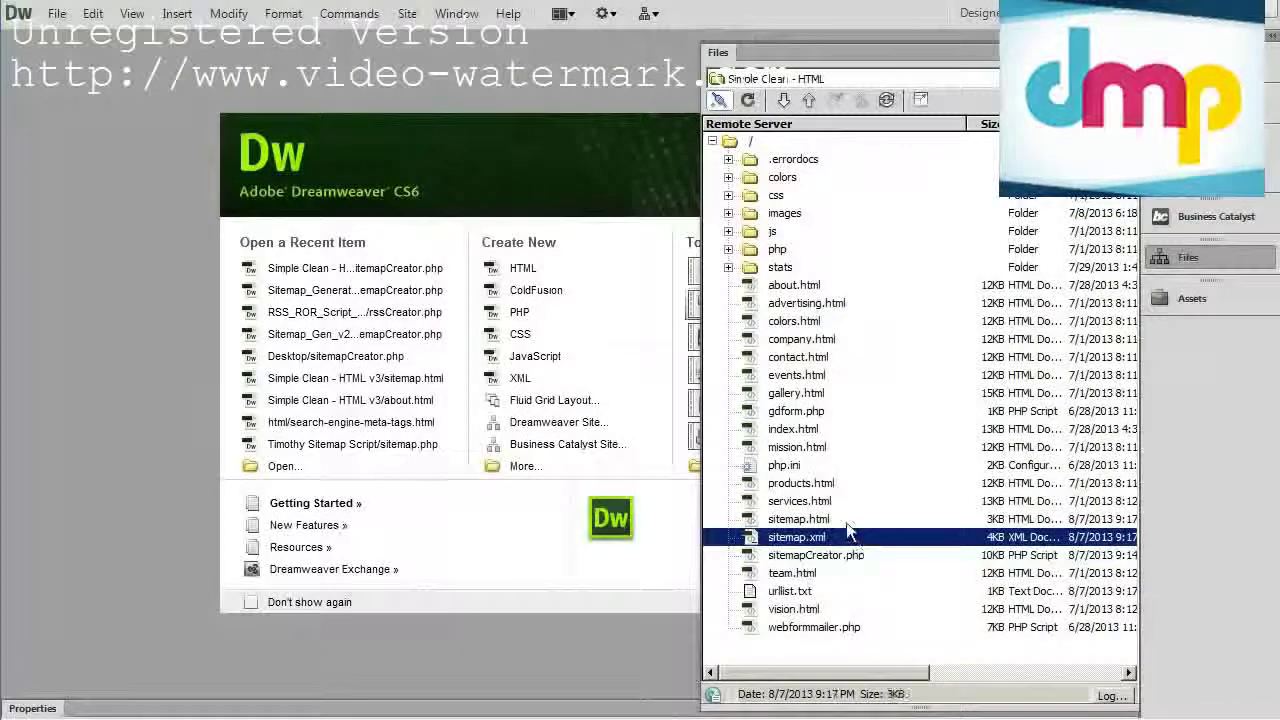
pyautogui.click(846, 522)
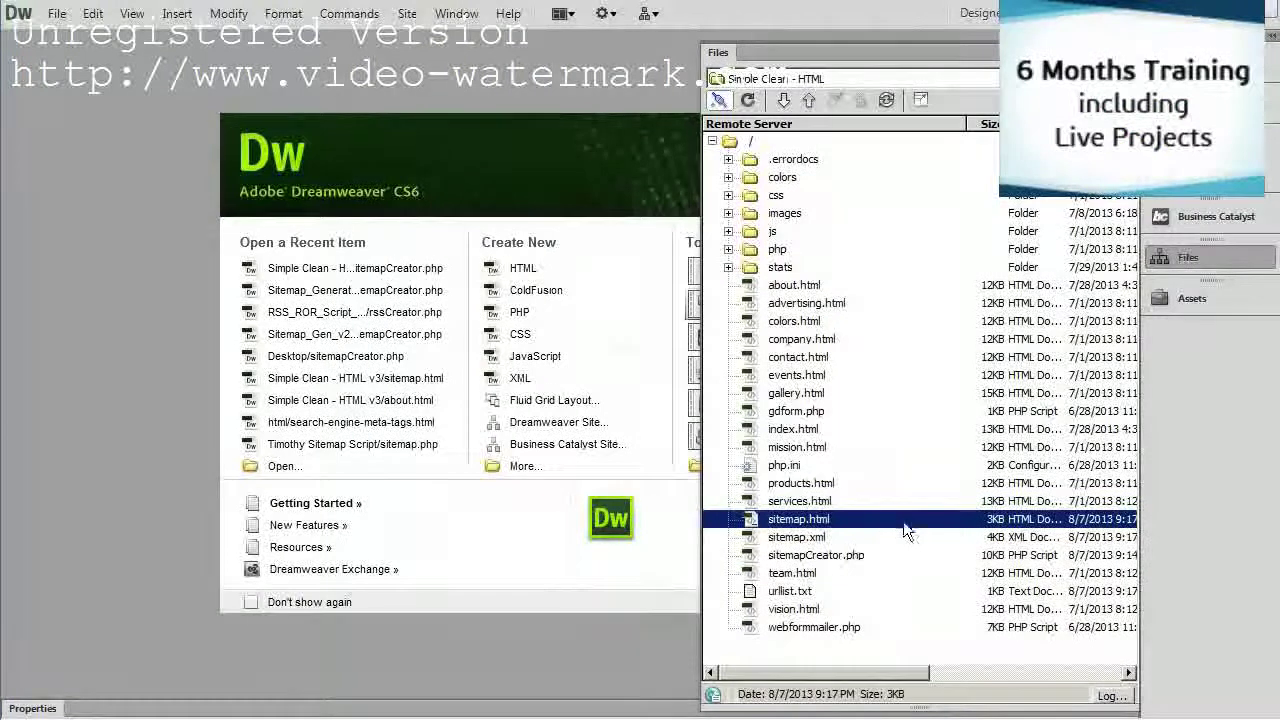
pyautogui.doubleClick(800, 520)
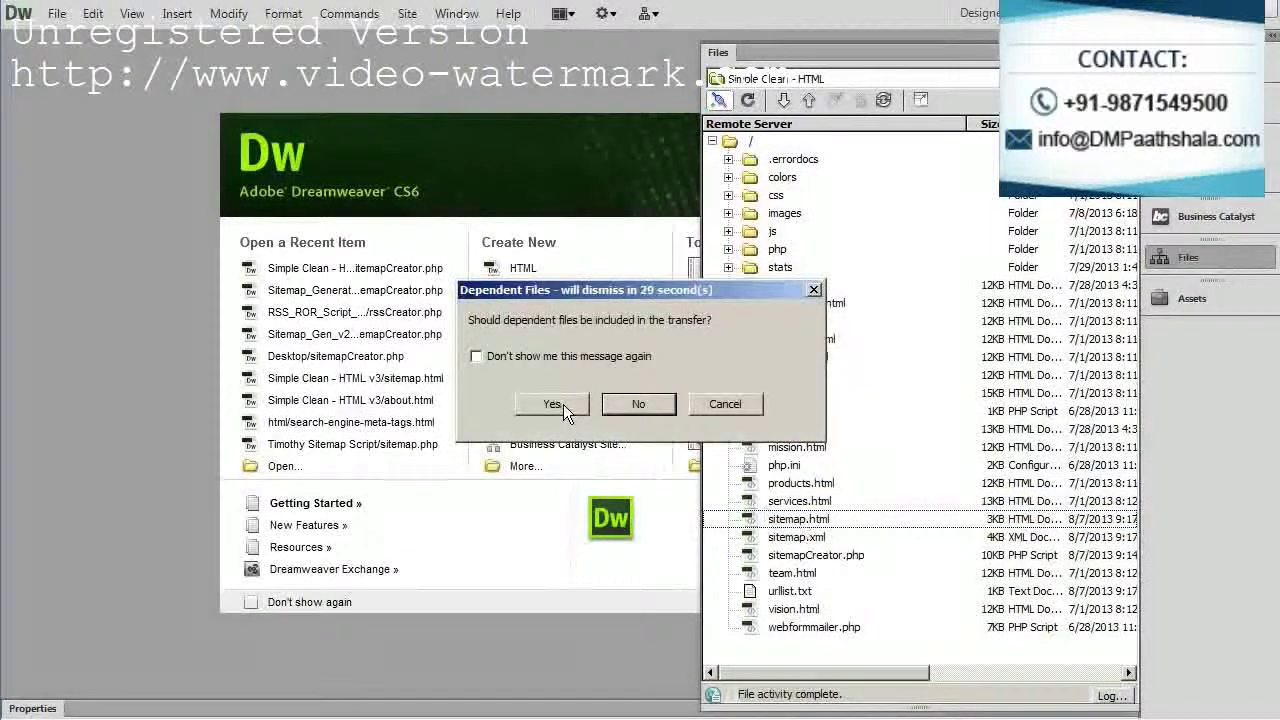
pyautogui.click(553, 404)
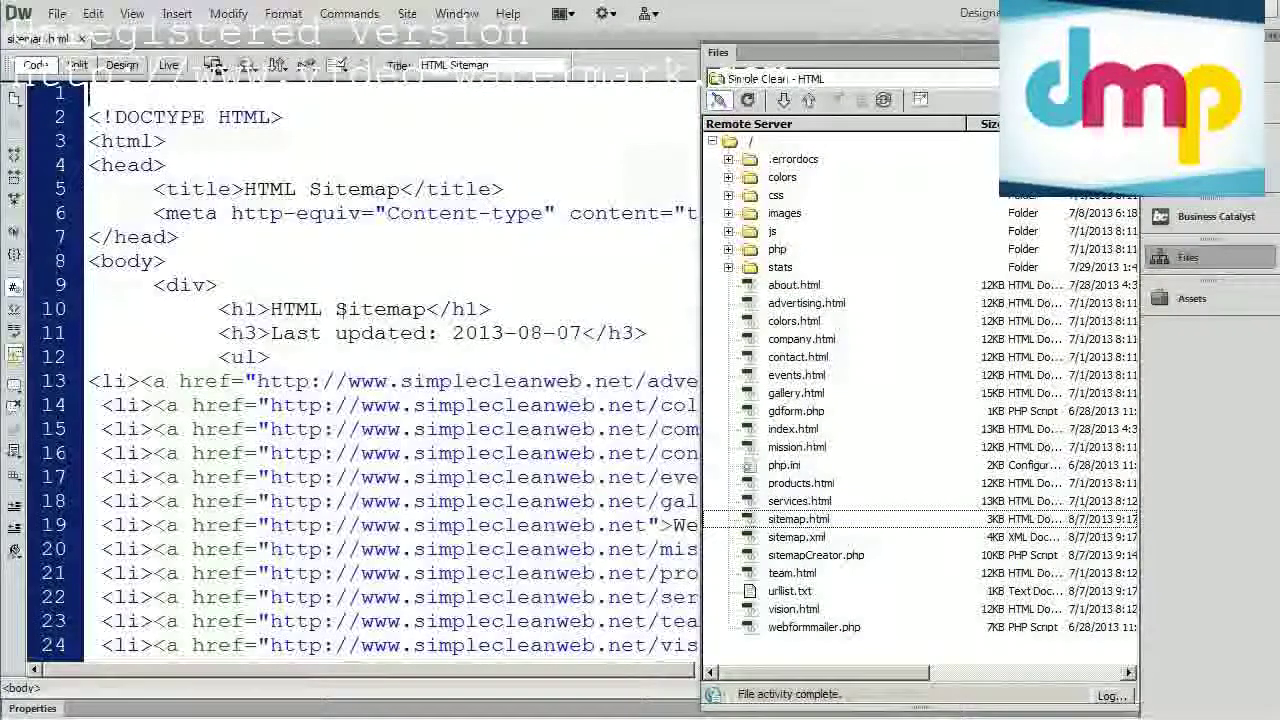
# Examine the page URLs and link titles listed in the source code of sitemap.html.
pyautogui.click(329, 309)
pyautogui.scroll(-4, 345, 310)
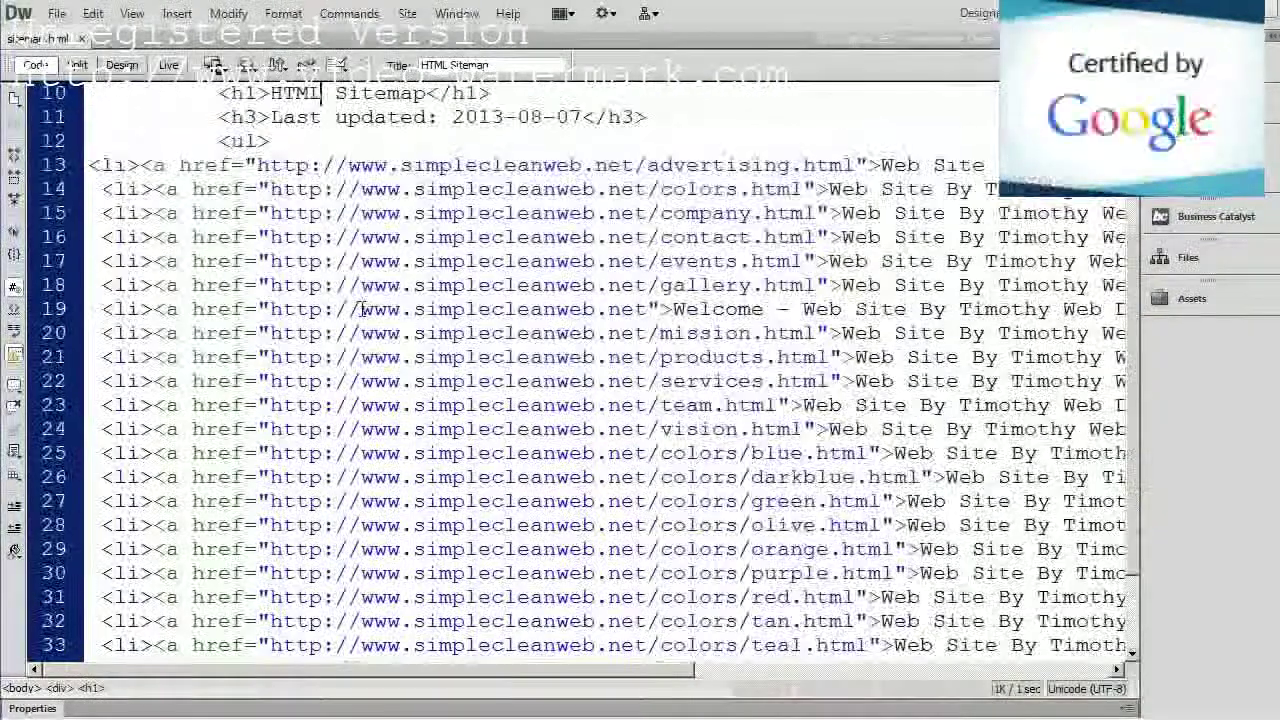
pyautogui.scroll(-1, 362, 310)
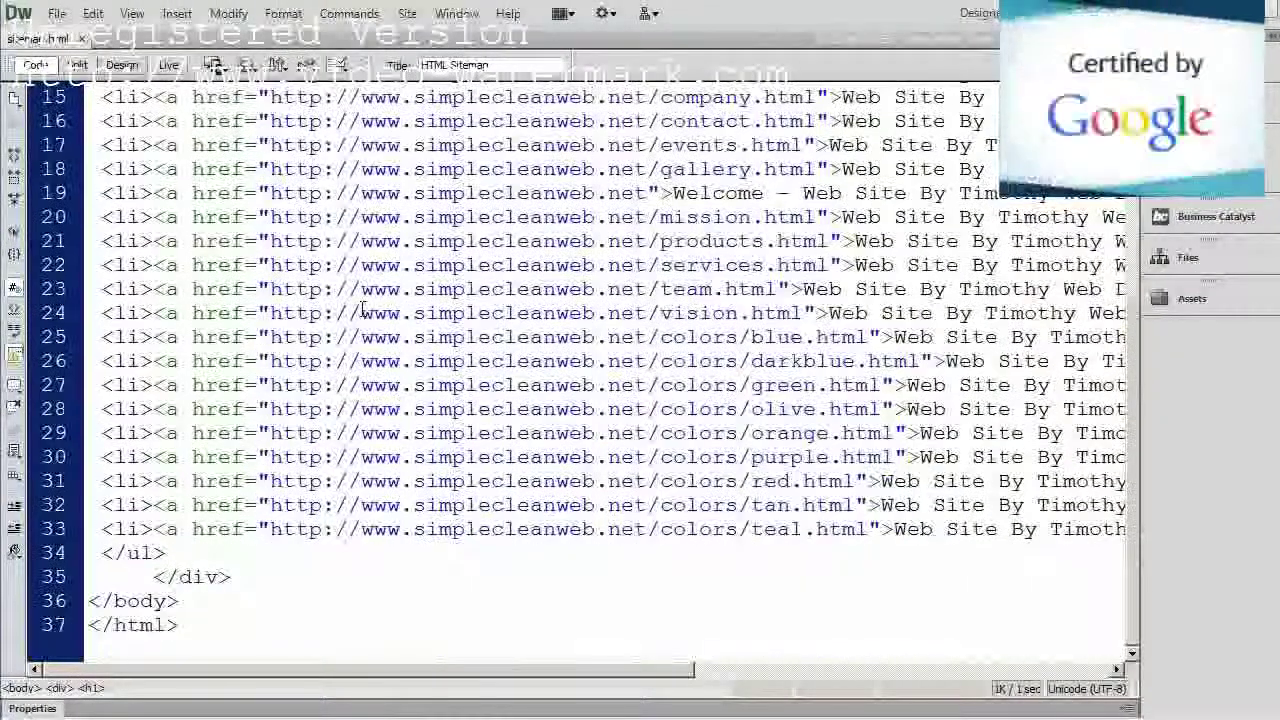
pyautogui.scroll(1, 362, 310)
pyautogui.scroll(3, 362, 310)
pyautogui.scroll(-3, 362, 310)
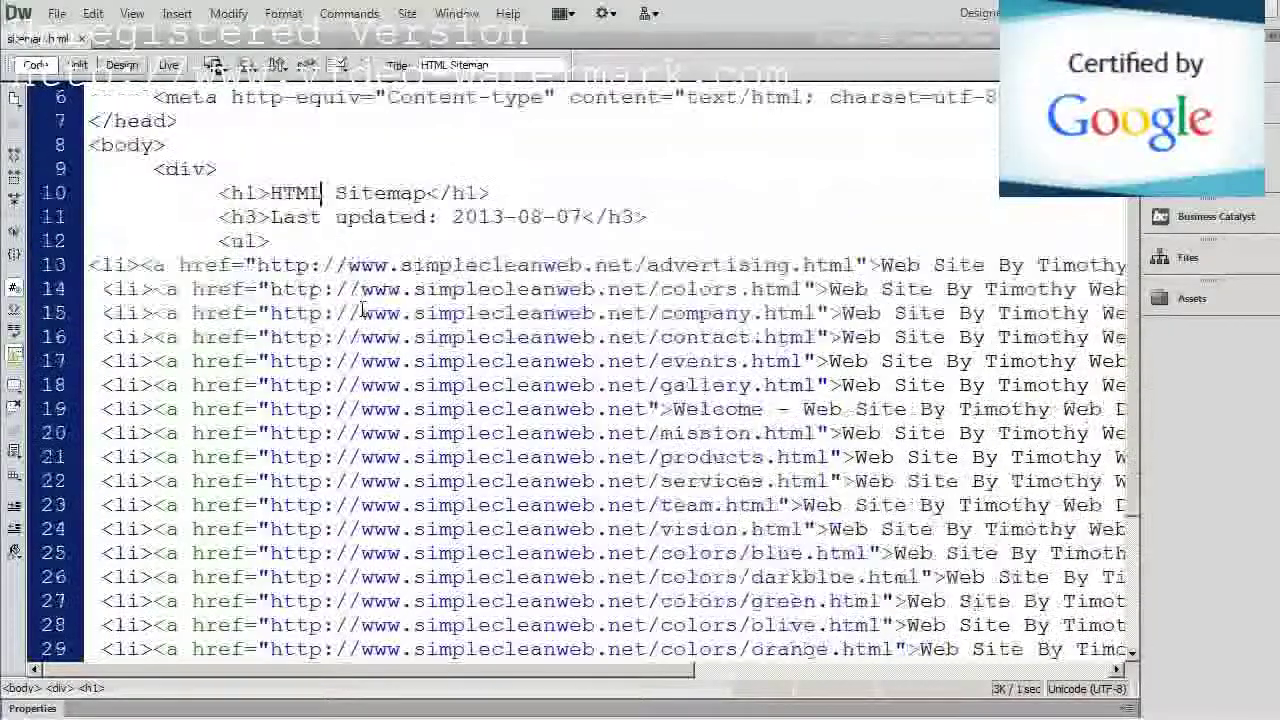
pyautogui.scroll(1, 362, 310)
pyautogui.scroll(1, 362, 308)
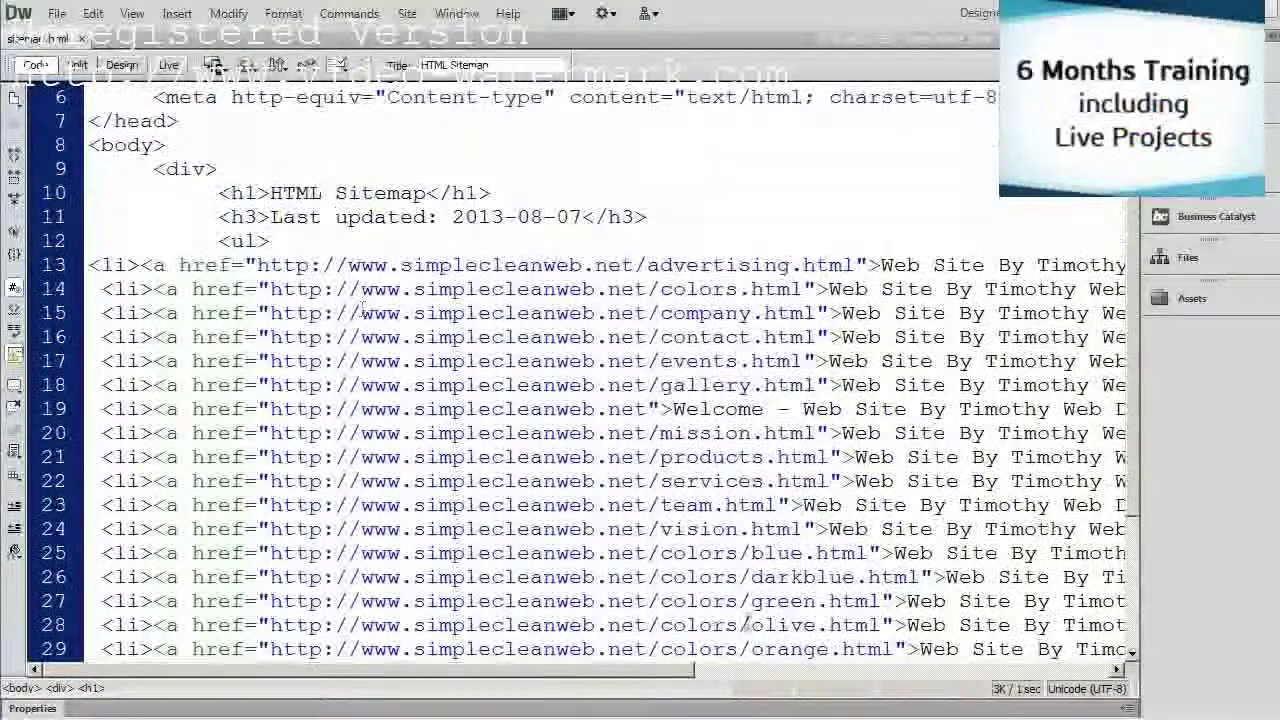
pyautogui.moveTo(667, 670); pyautogui.dragTo(835, 670)
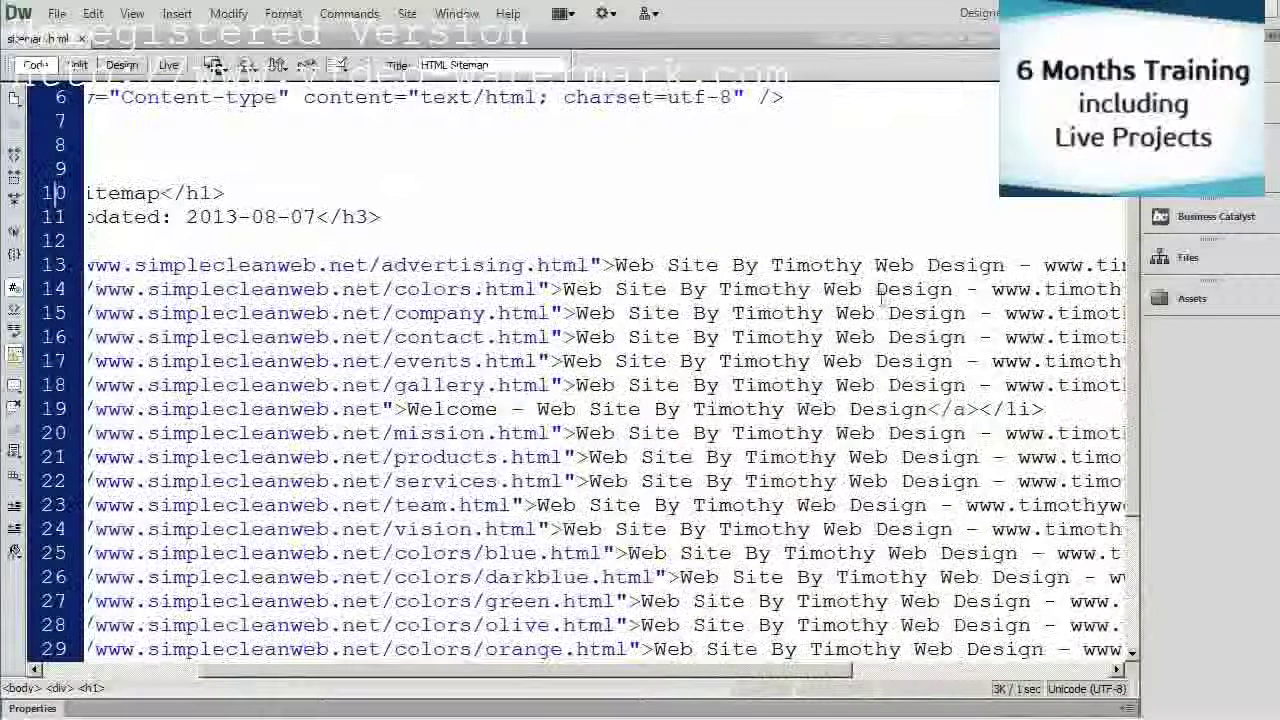
pyautogui.moveTo(705, 670); pyautogui.dragTo(462, 660)
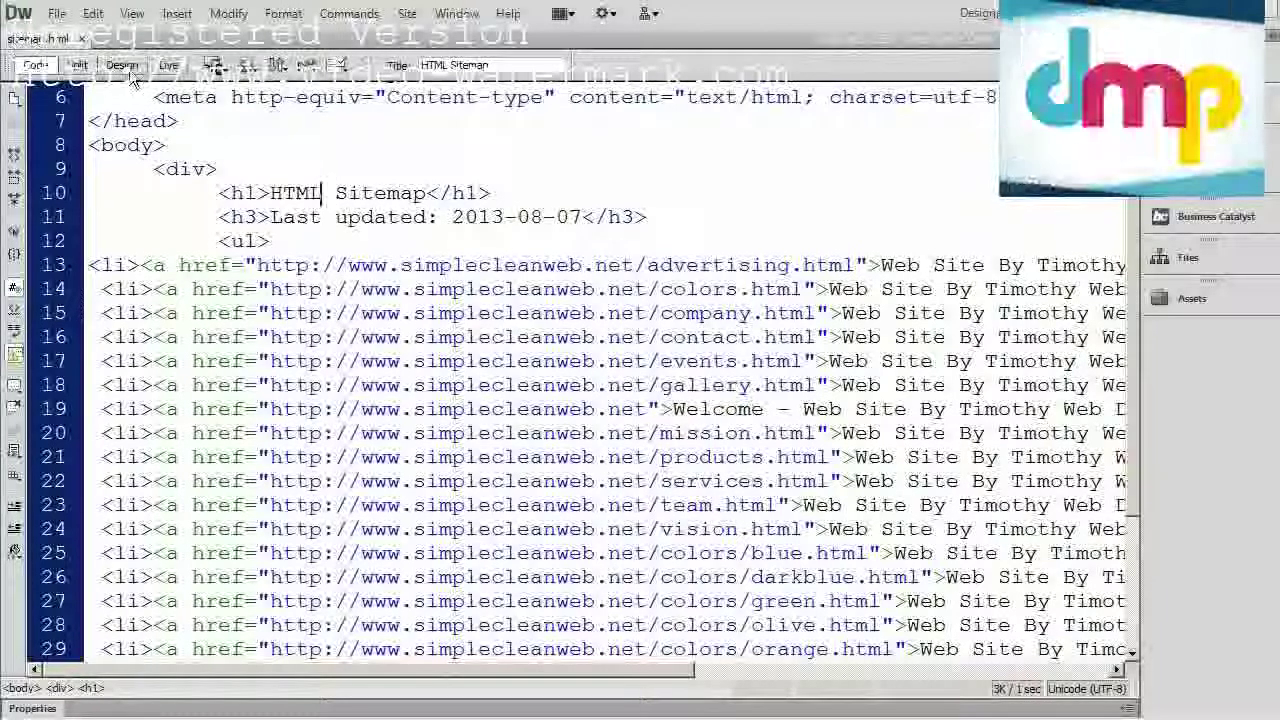
# Show sitemap.html in Design view and examine the Welcome link's text among the listed page links.
pyautogui.click(124, 68)
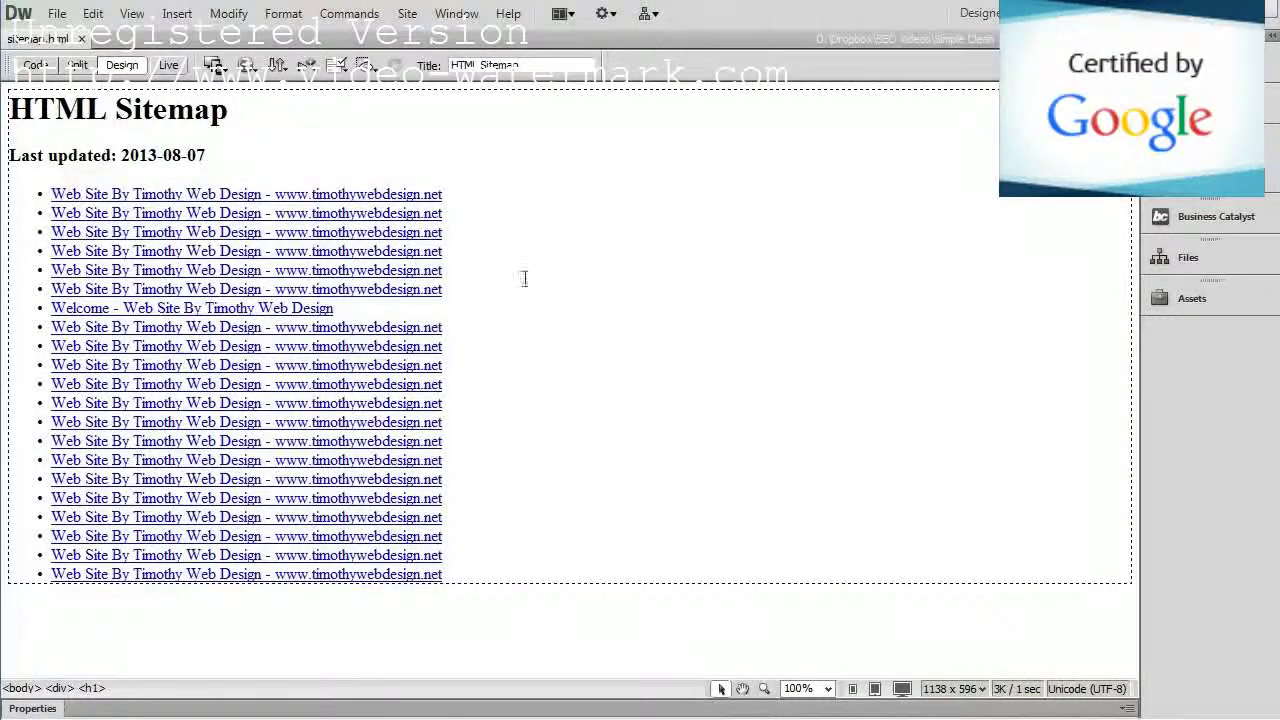
pyautogui.moveTo(354, 312); pyautogui.dragTo(50, 309)
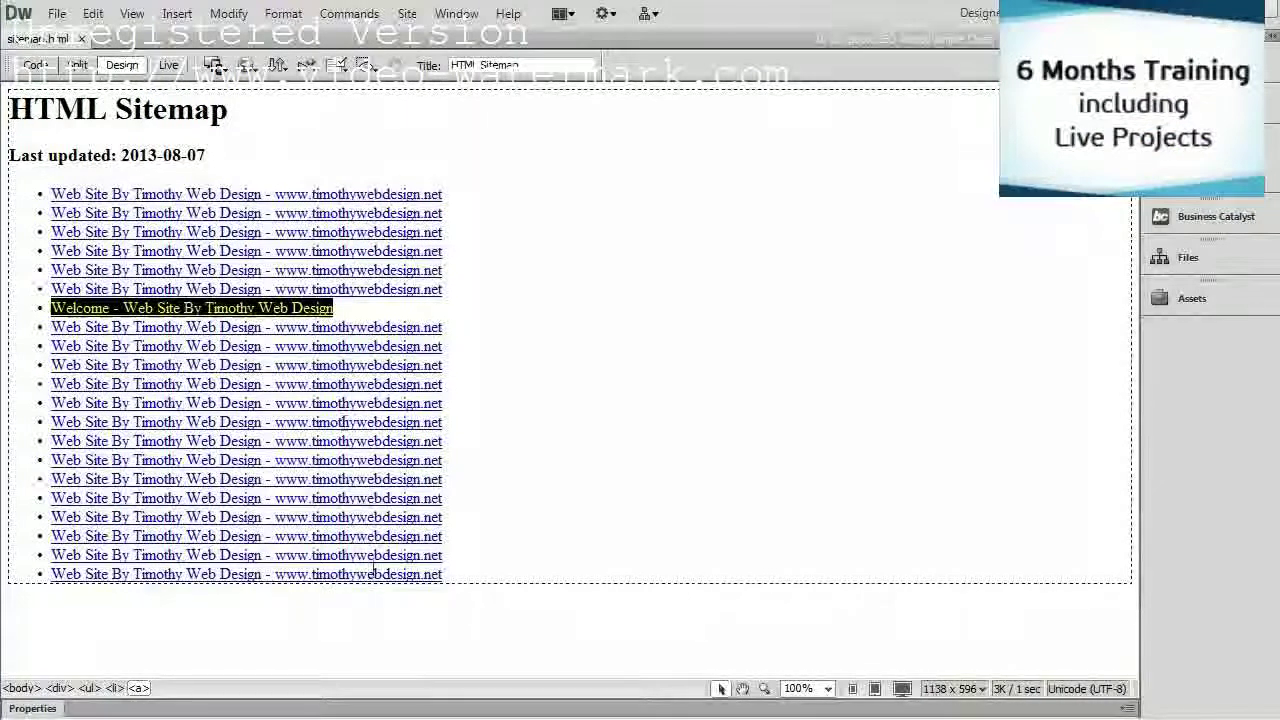
pyautogui.click(617, 460)
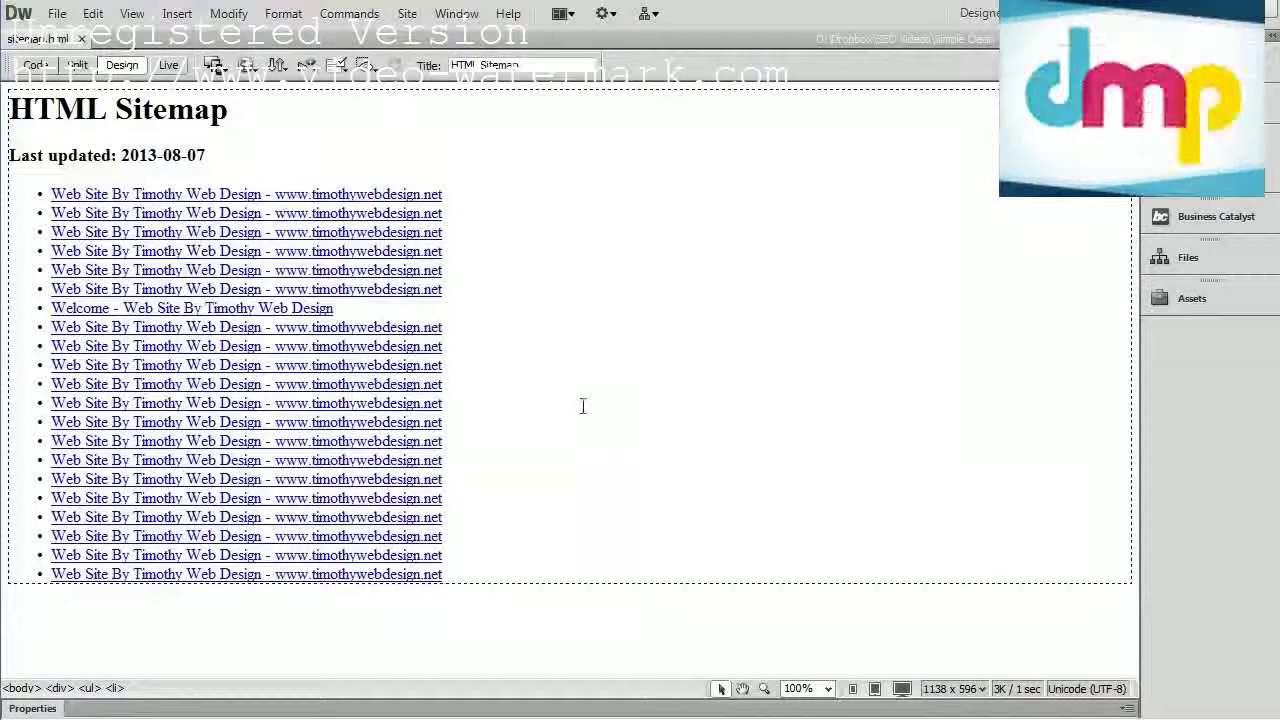
# Return to the source code of sitemap.html, look over its link titles and close the file.
pyautogui.click(35, 65)
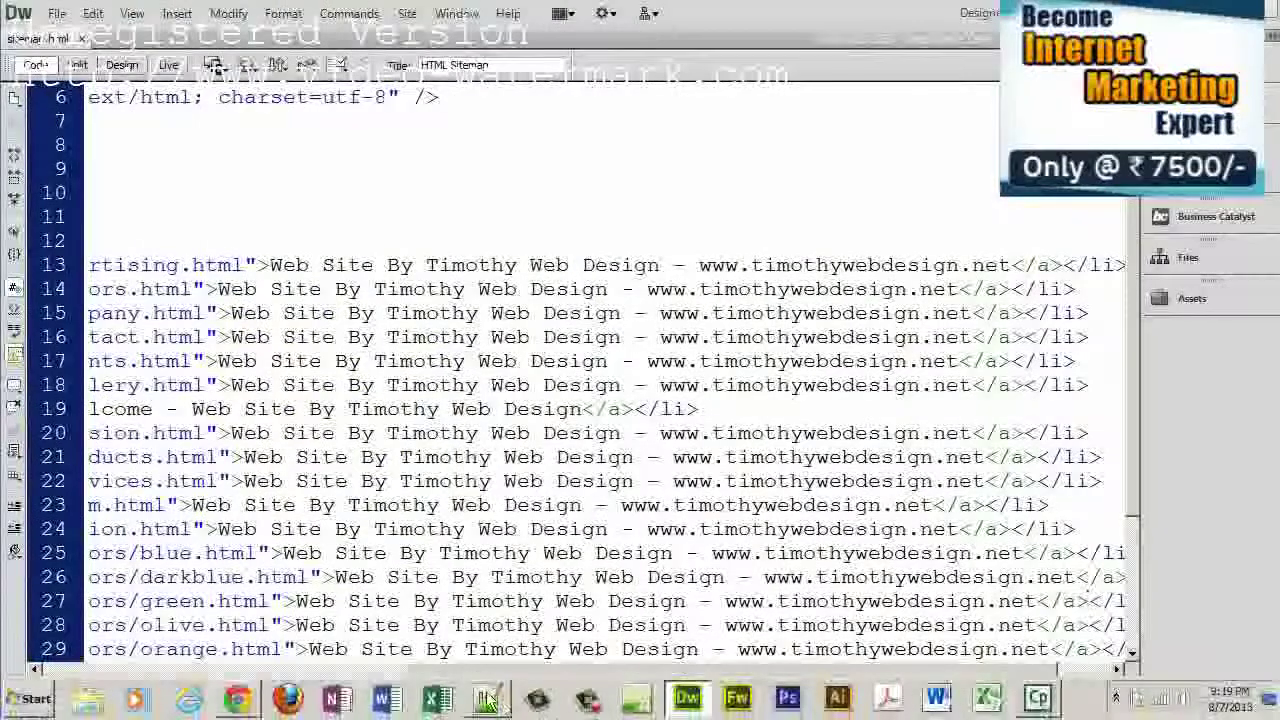
pyautogui.moveTo(448, 678); pyautogui.dragTo(118, 632)
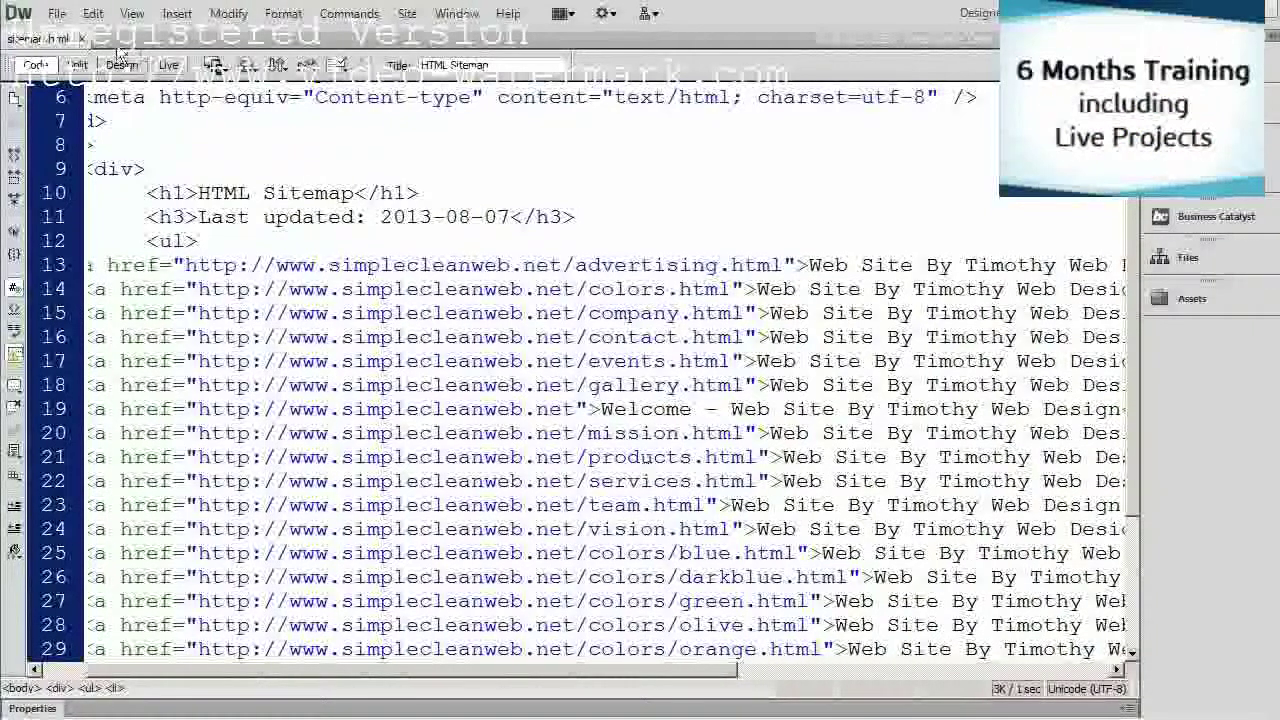
pyautogui.click(83, 38)
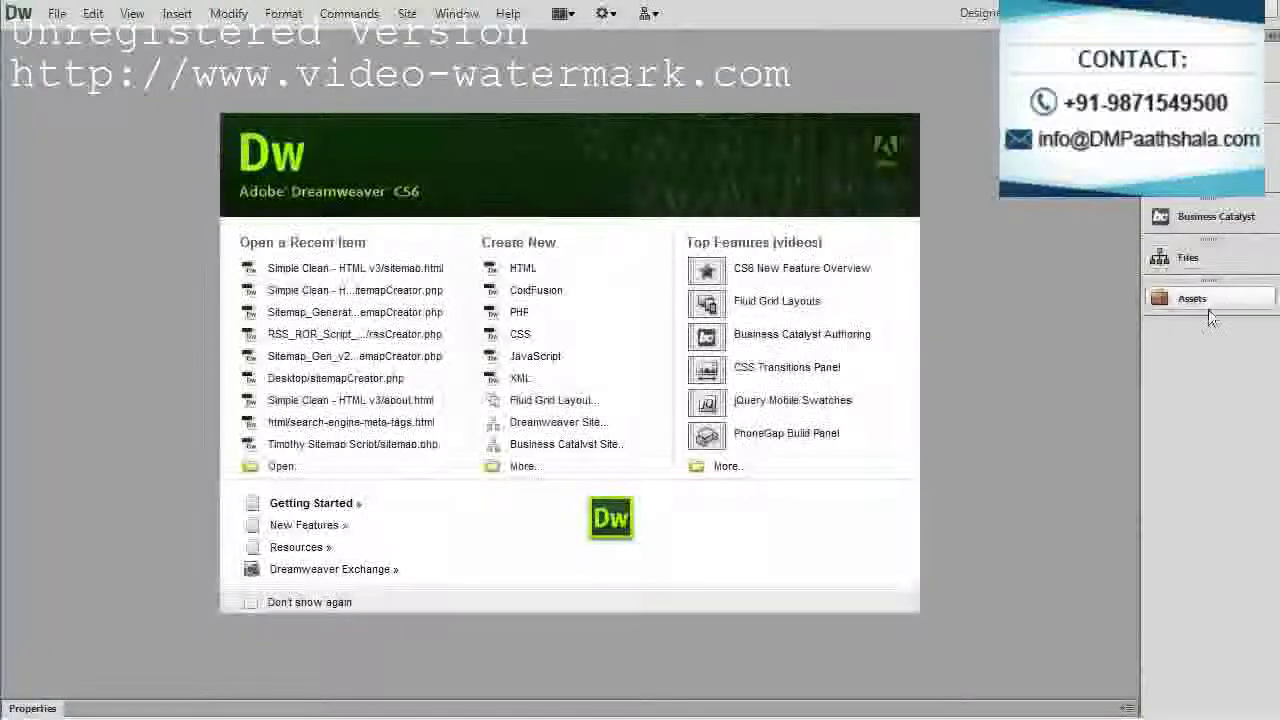
# Switch the site's file list to the local files and open index.html.
pyautogui.click(1201, 260)
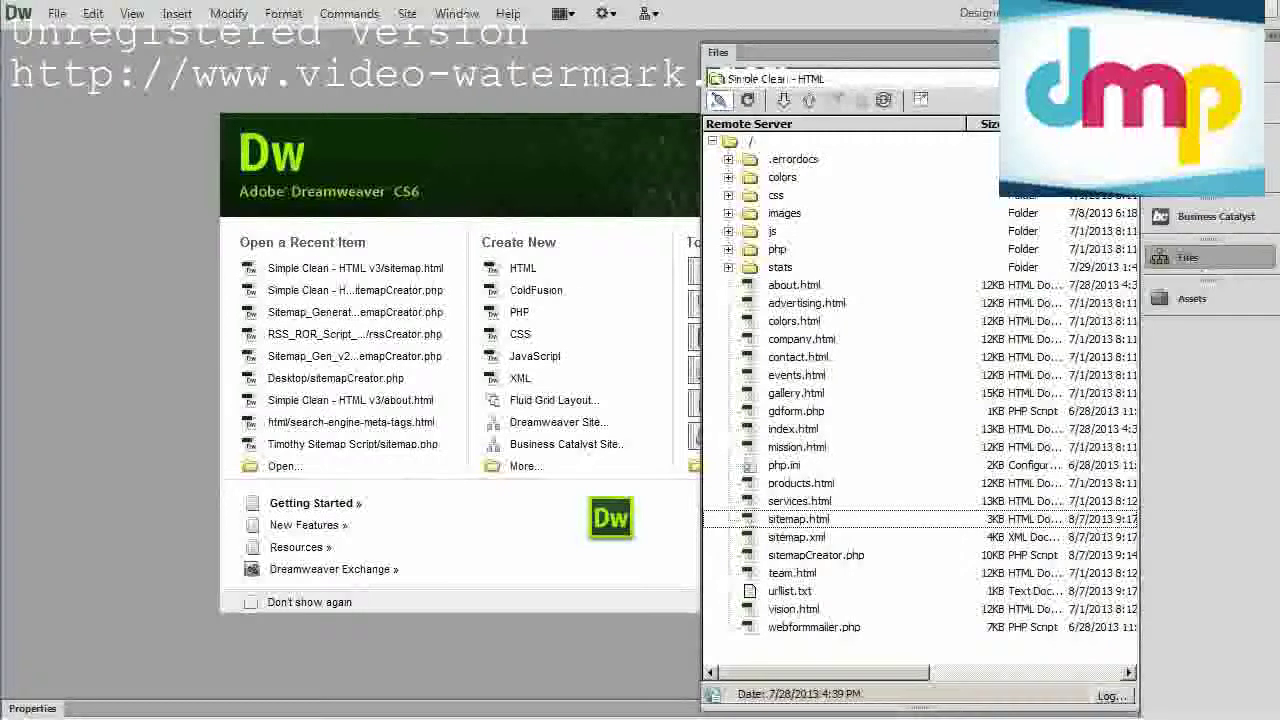
pyautogui.click(1060, 94)
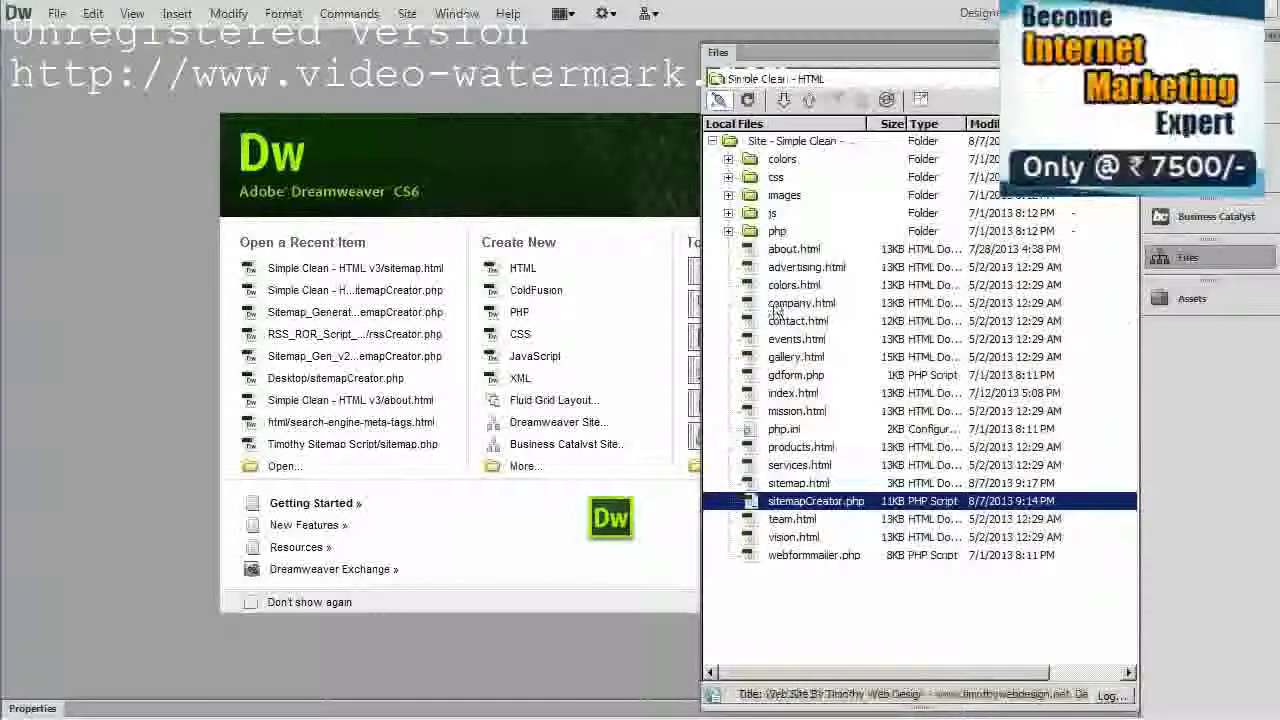
pyautogui.doubleClick(795, 394)
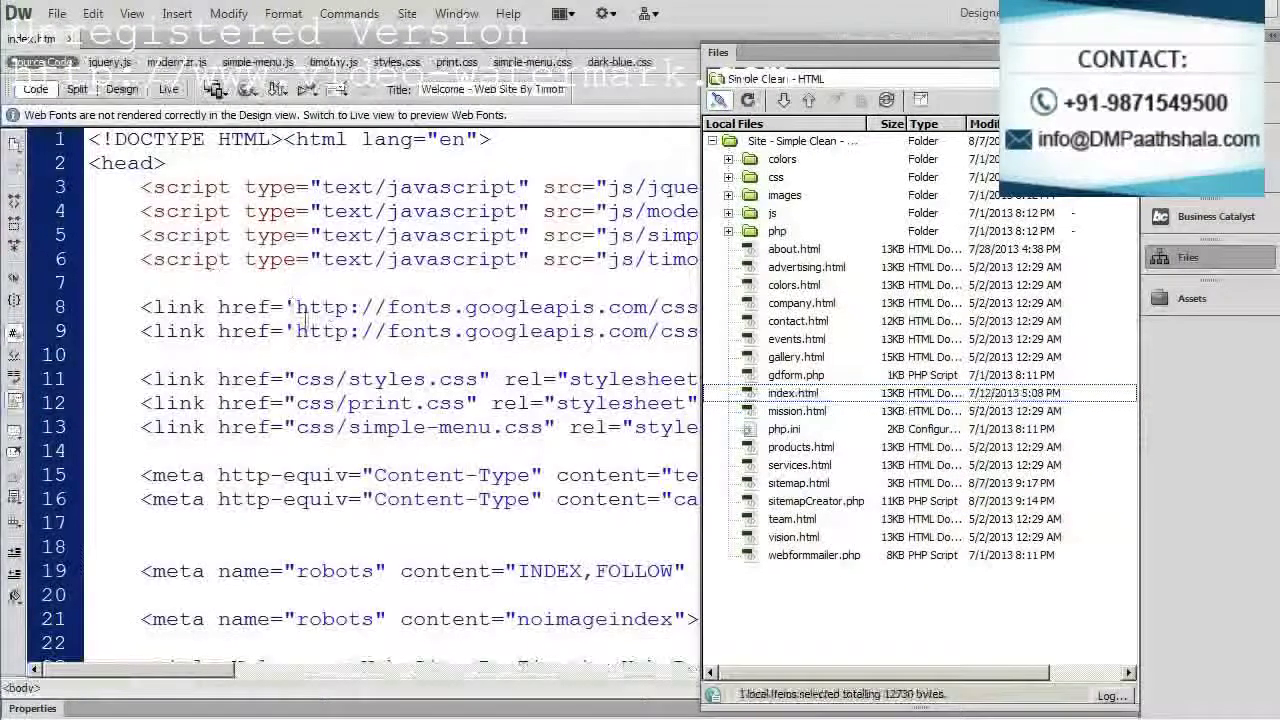
# Examine the INDEX,FOLLOW robots meta tag on line 19 of index.html, and close the file.
pyautogui.click(373, 331)
pyautogui.scroll(-2, 451, 398)
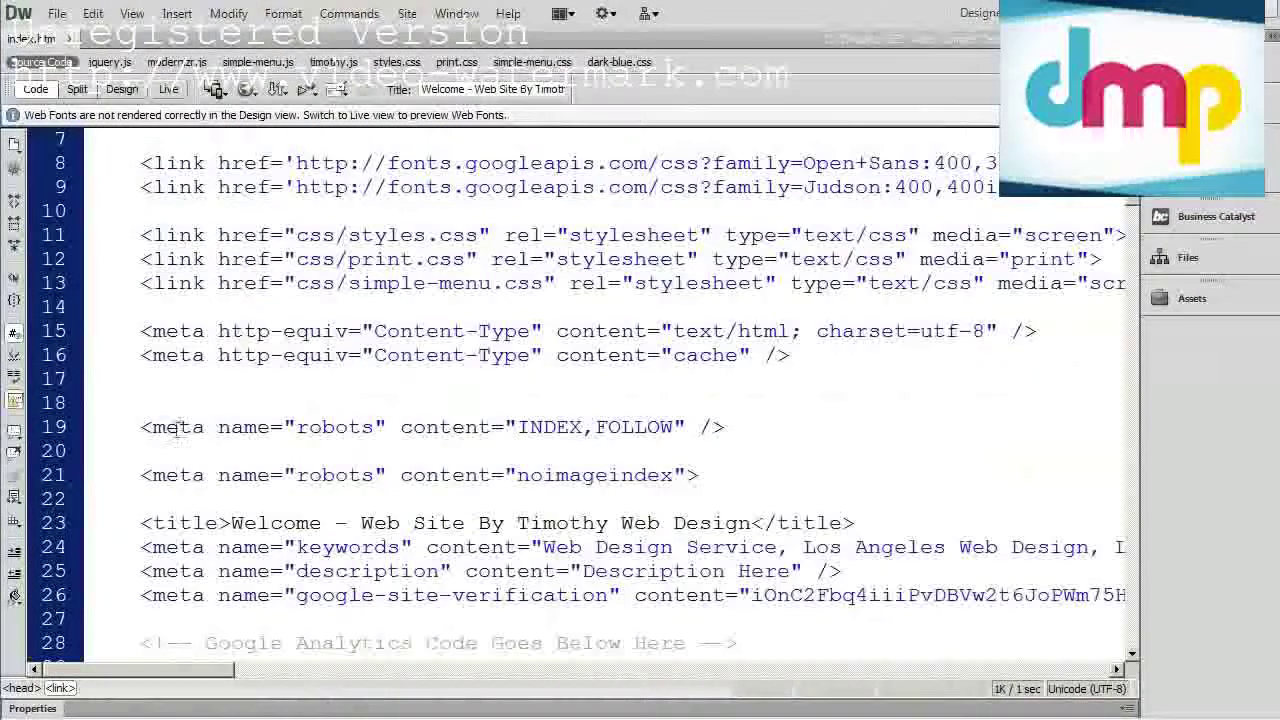
pyautogui.click(52, 427)
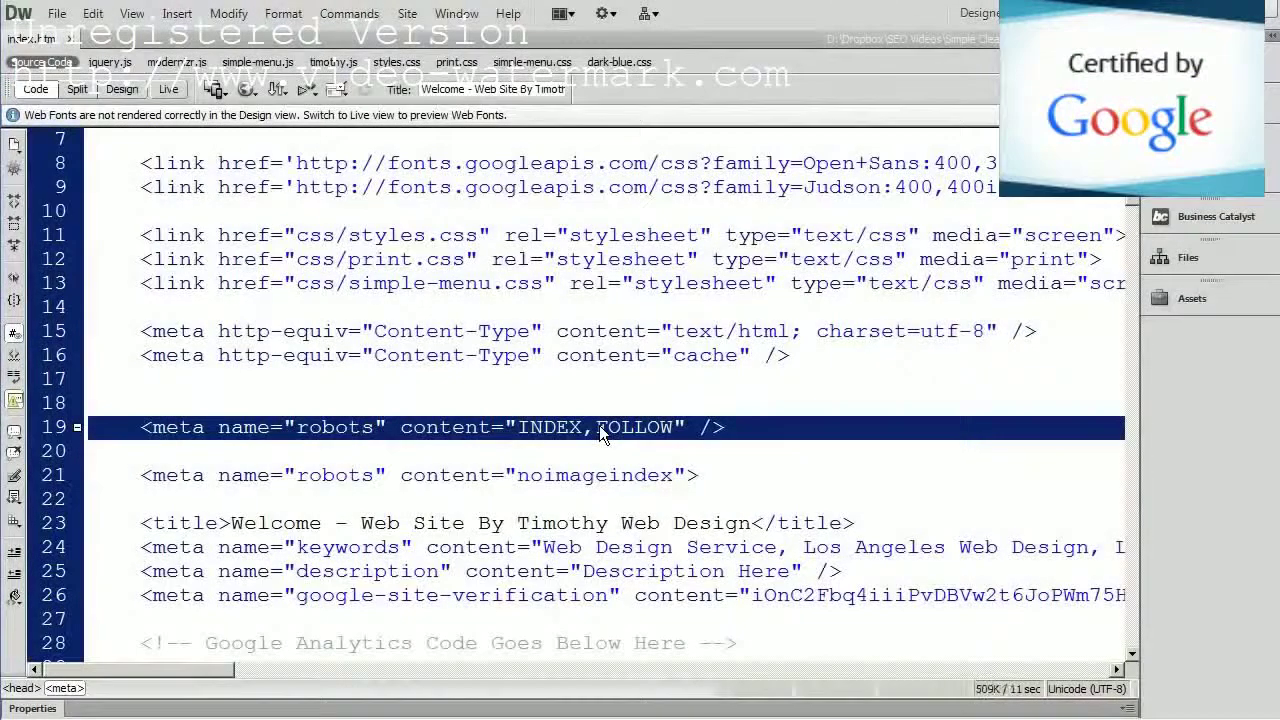
pyautogui.click(597, 427)
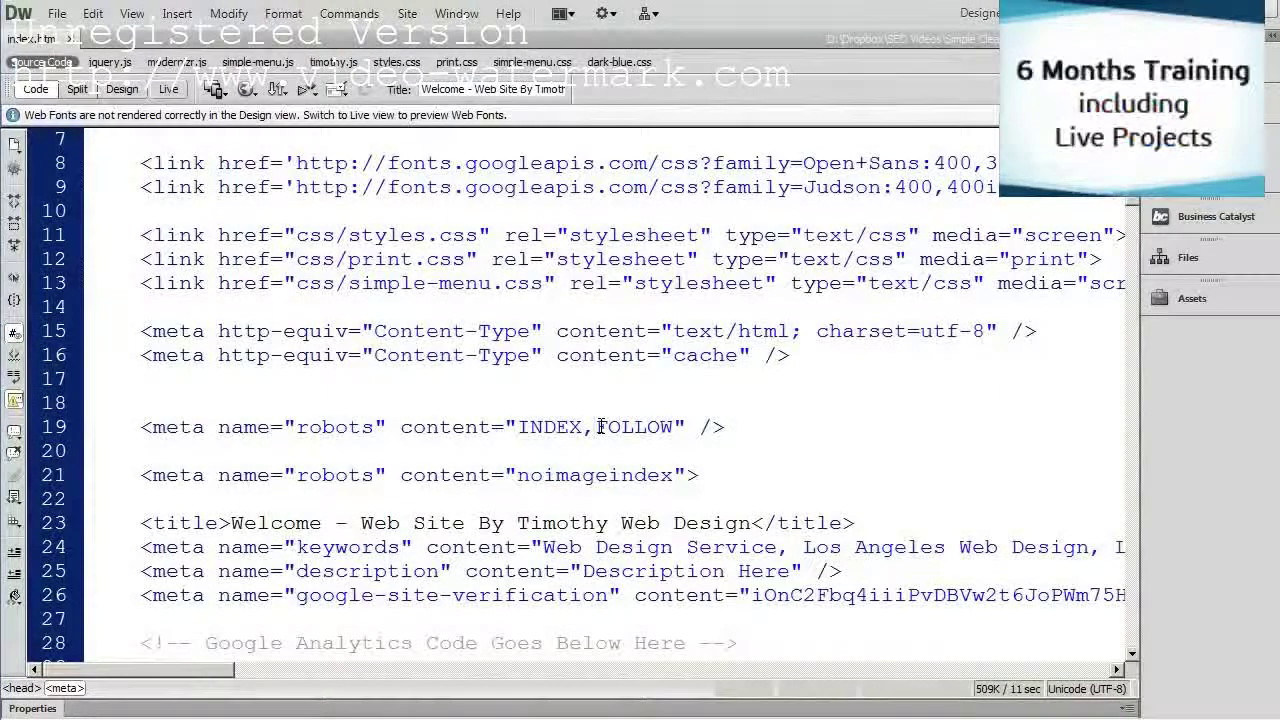
pyautogui.hotkey('shift', 'Left')
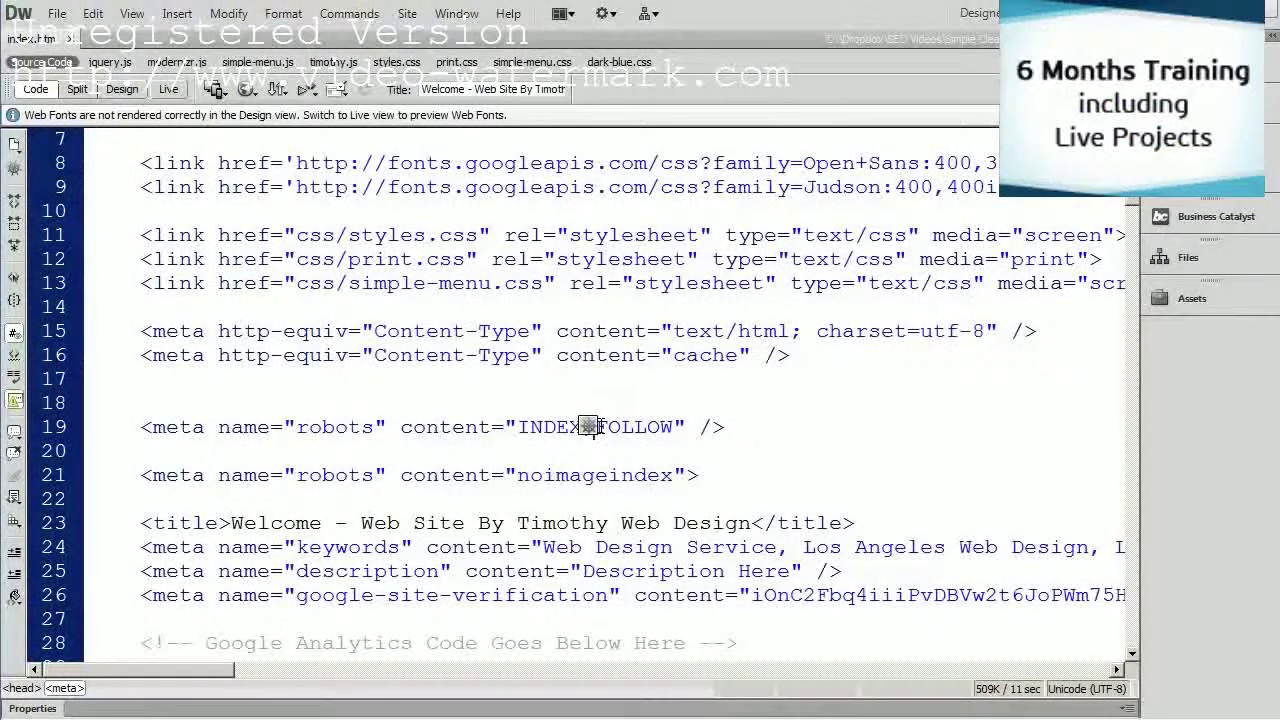
pyautogui.click(55, 440)
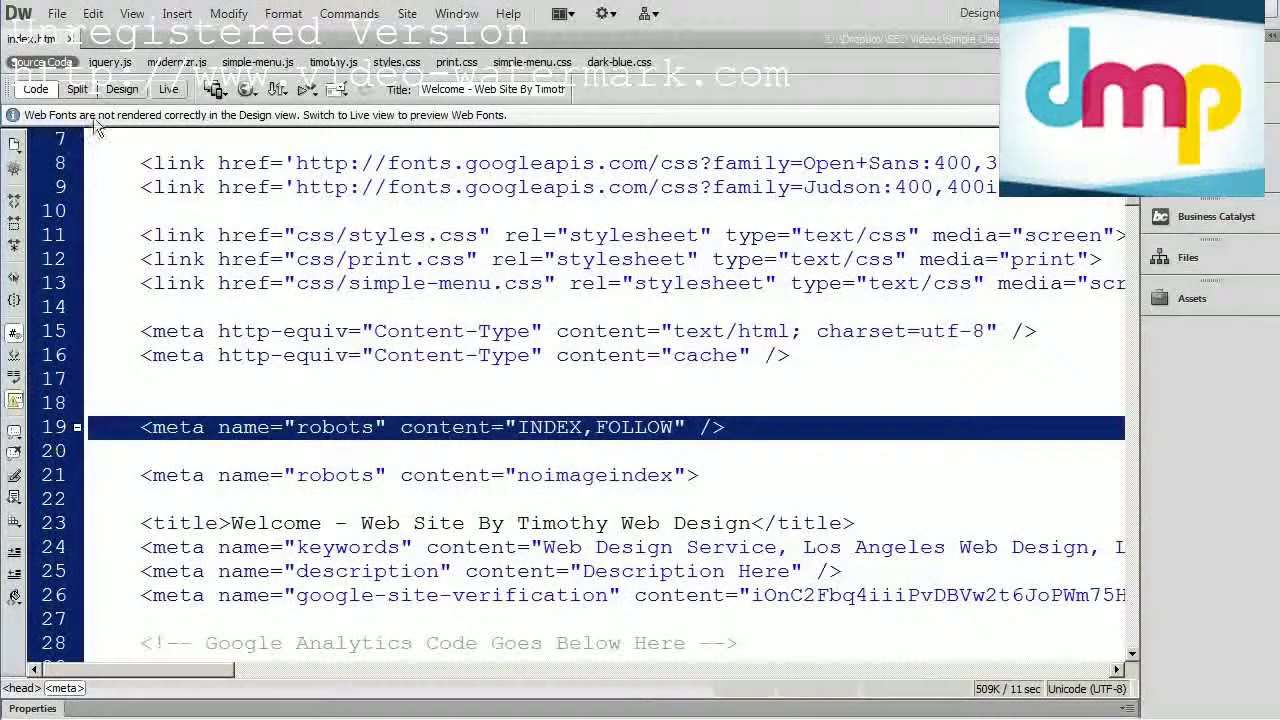
pyautogui.click(71, 38)
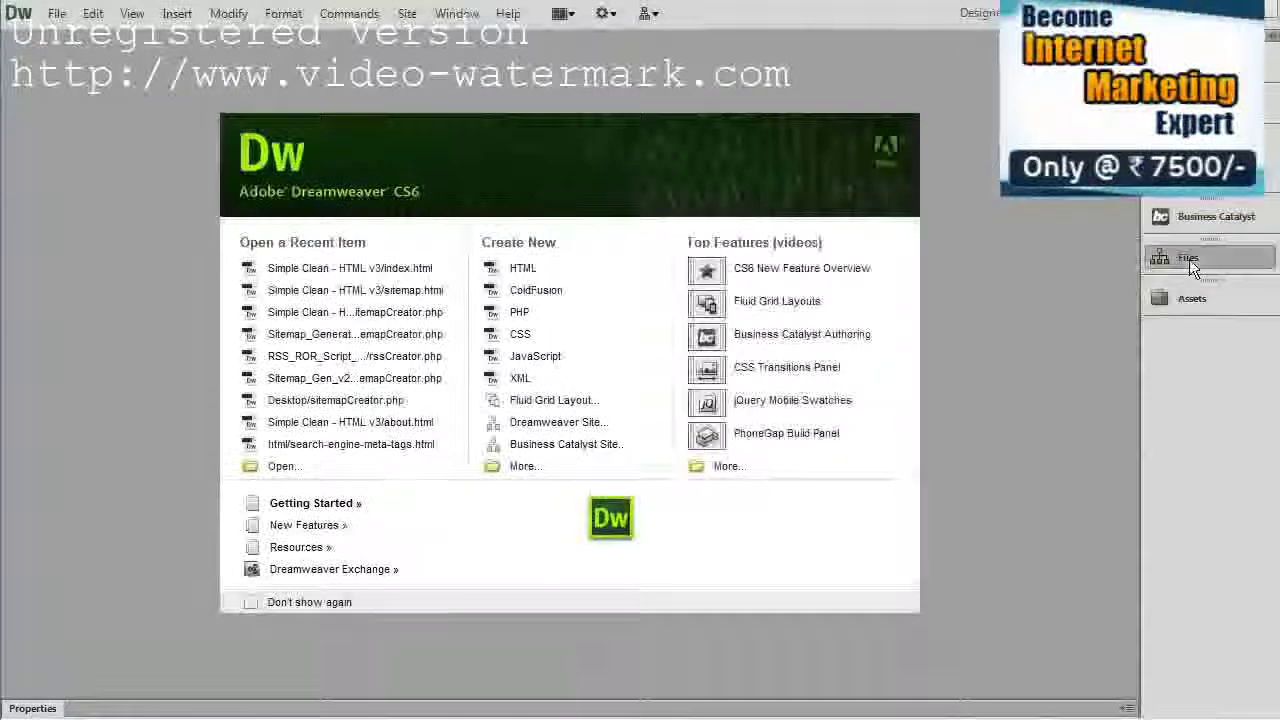
# Open the local about.html and select its robots, googlebot and slurp META tags on lines 18 to 20.
pyautogui.click(1188, 258)
pyautogui.click(830, 250)
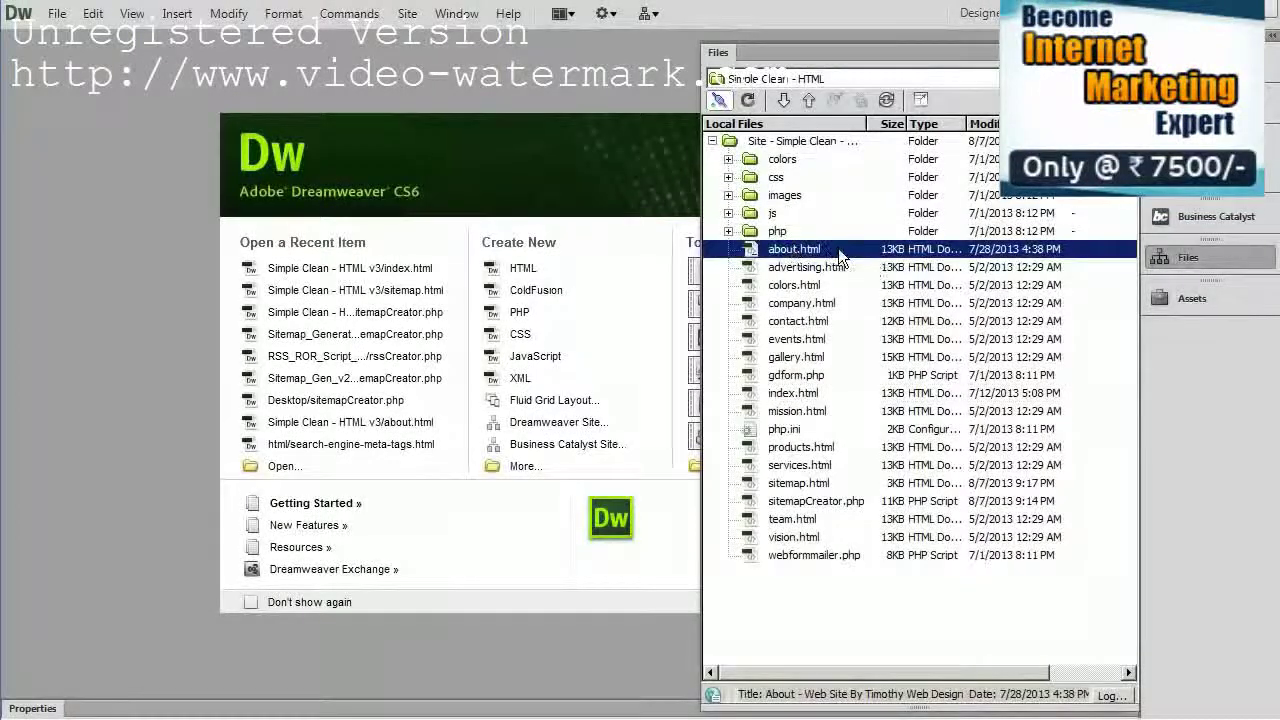
pyautogui.doubleClick(838, 248)
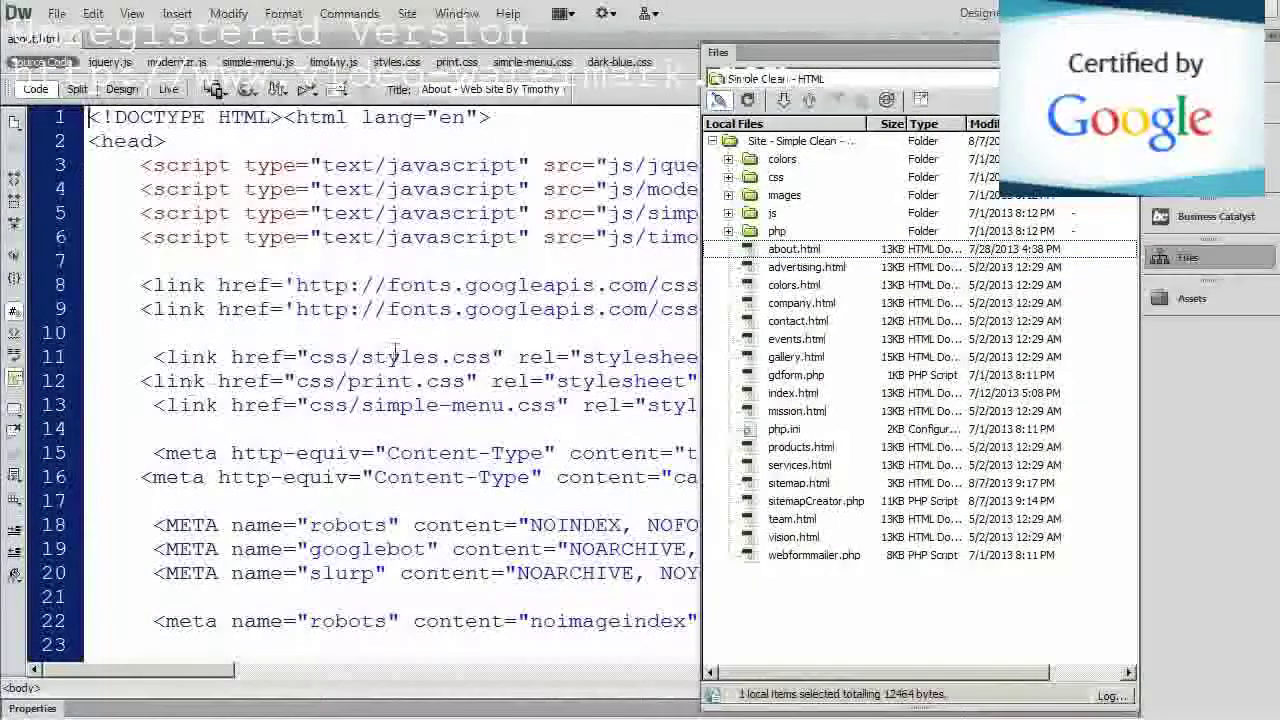
pyautogui.click(395, 356)
pyautogui.scroll(-2, 395, 356)
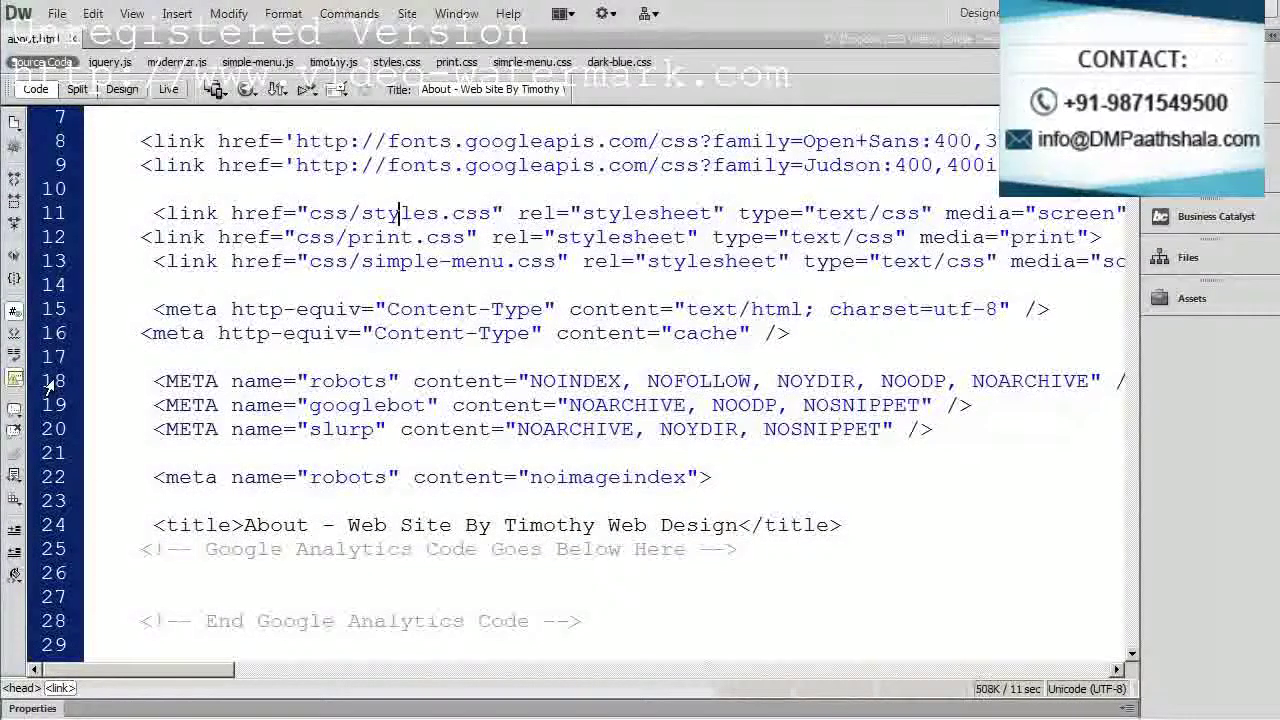
pyautogui.moveTo(48, 385); pyautogui.dragTo(50, 429)
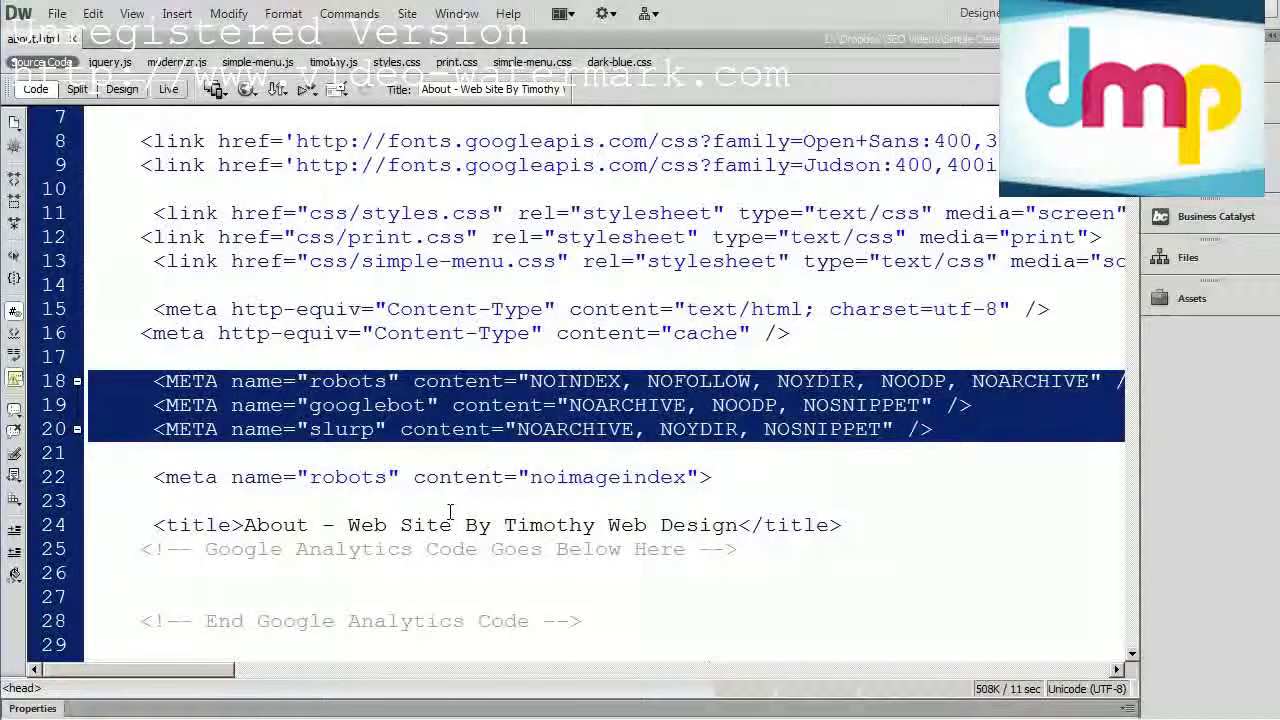
# Examine the full robots, googlebot and slurp META tags on lines 18 to 20 of about.html, and close the file.
pyautogui.moveTo(218, 674); pyautogui.dragTo(233, 676)
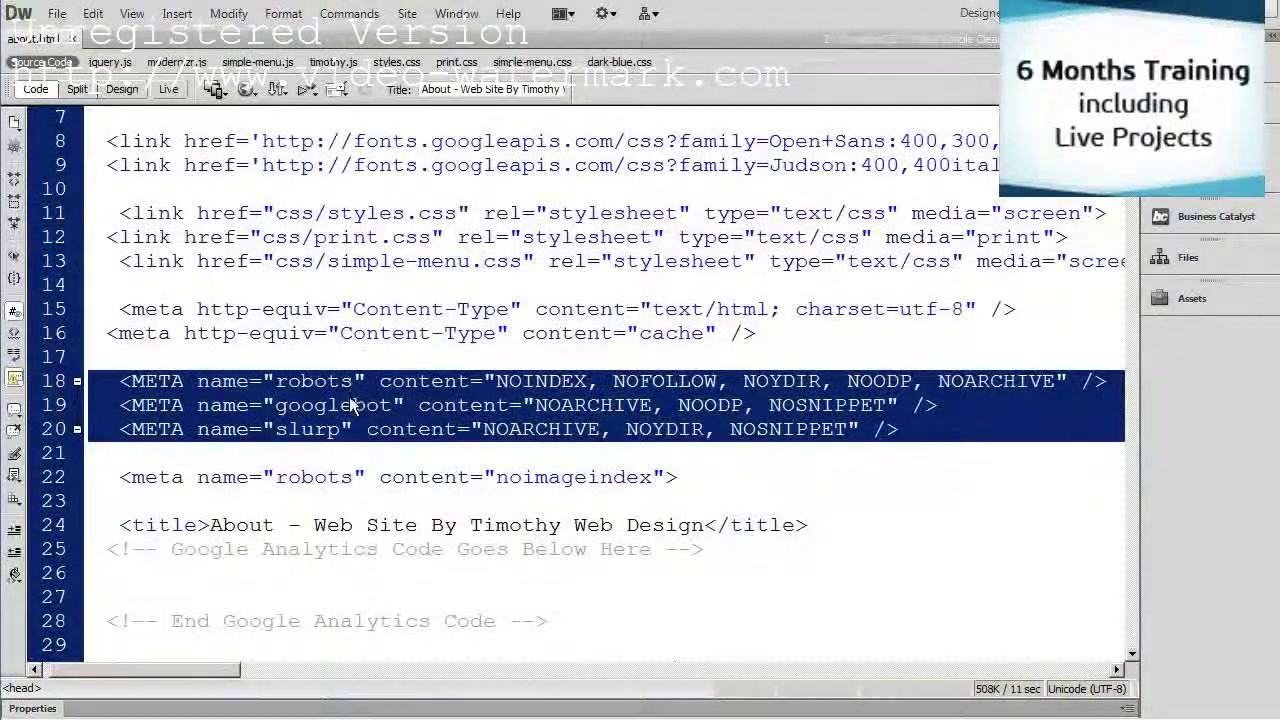
pyautogui.click(875, 512)
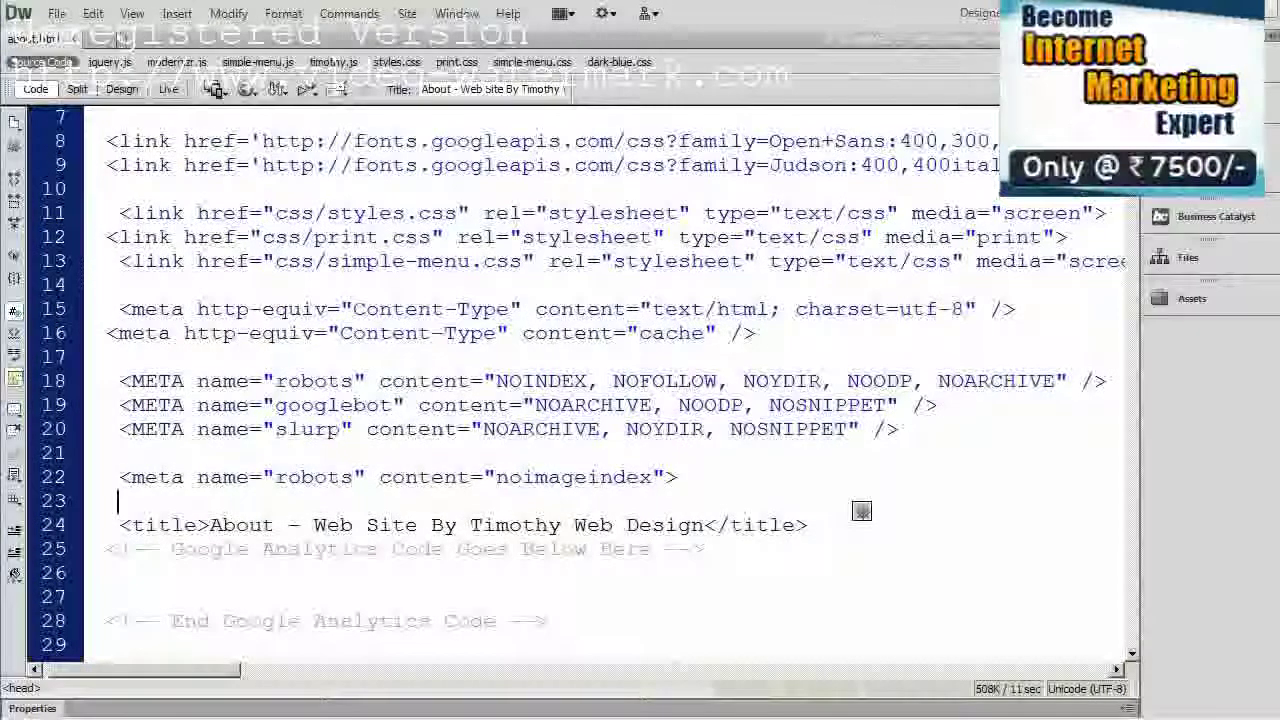
pyautogui.hotkey('ctrl', 'w')
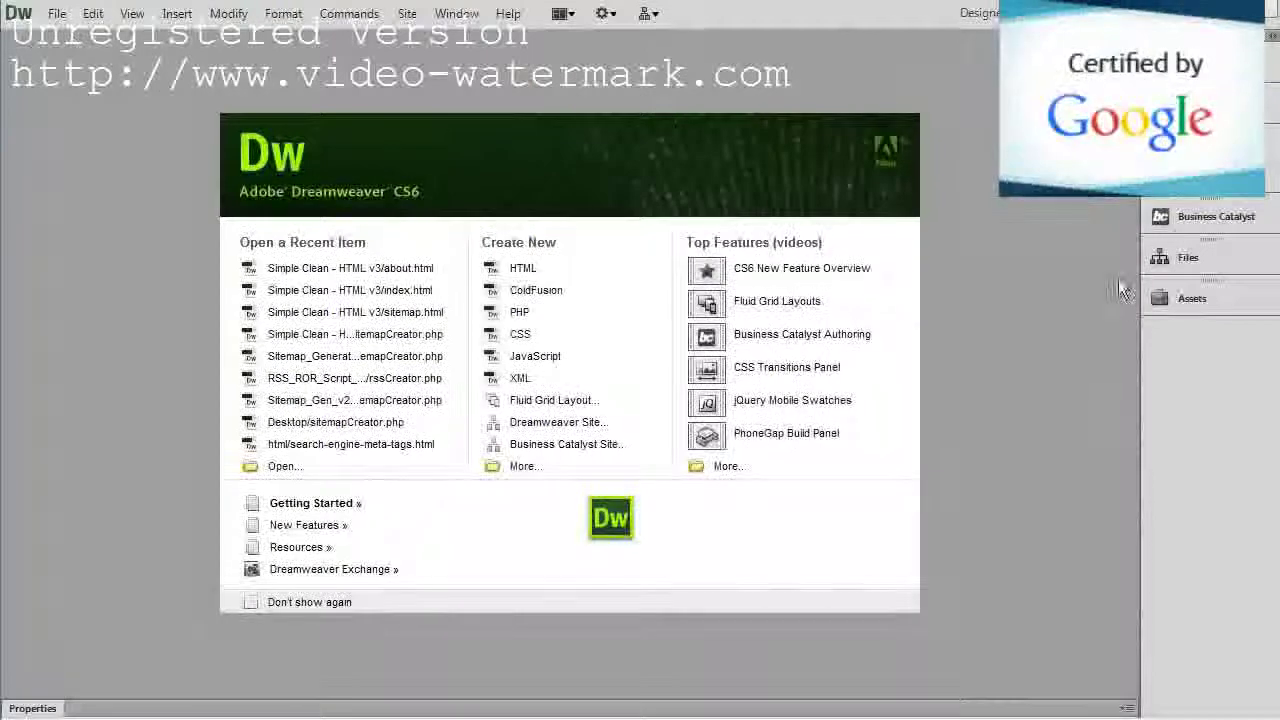
# Open the local sitemap.html, check which site pages its link list includes, and close the file.
pyautogui.click(1187, 258)
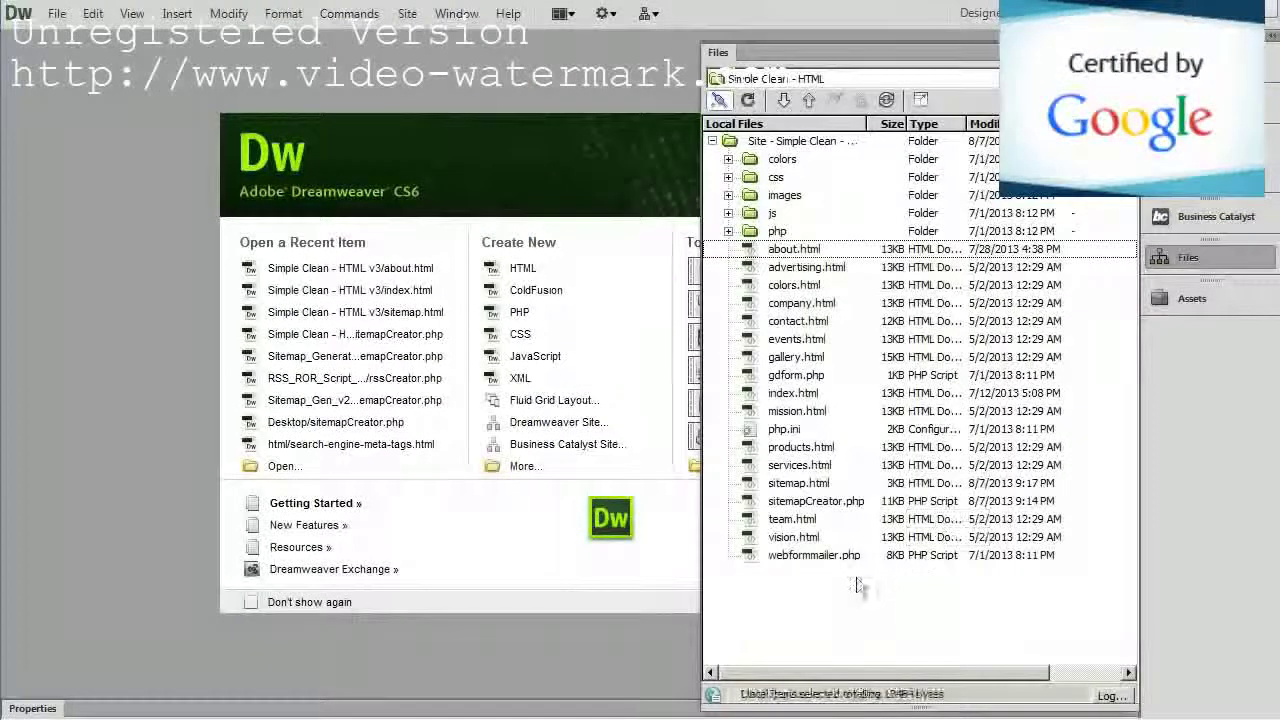
pyautogui.doubleClick(800, 487)
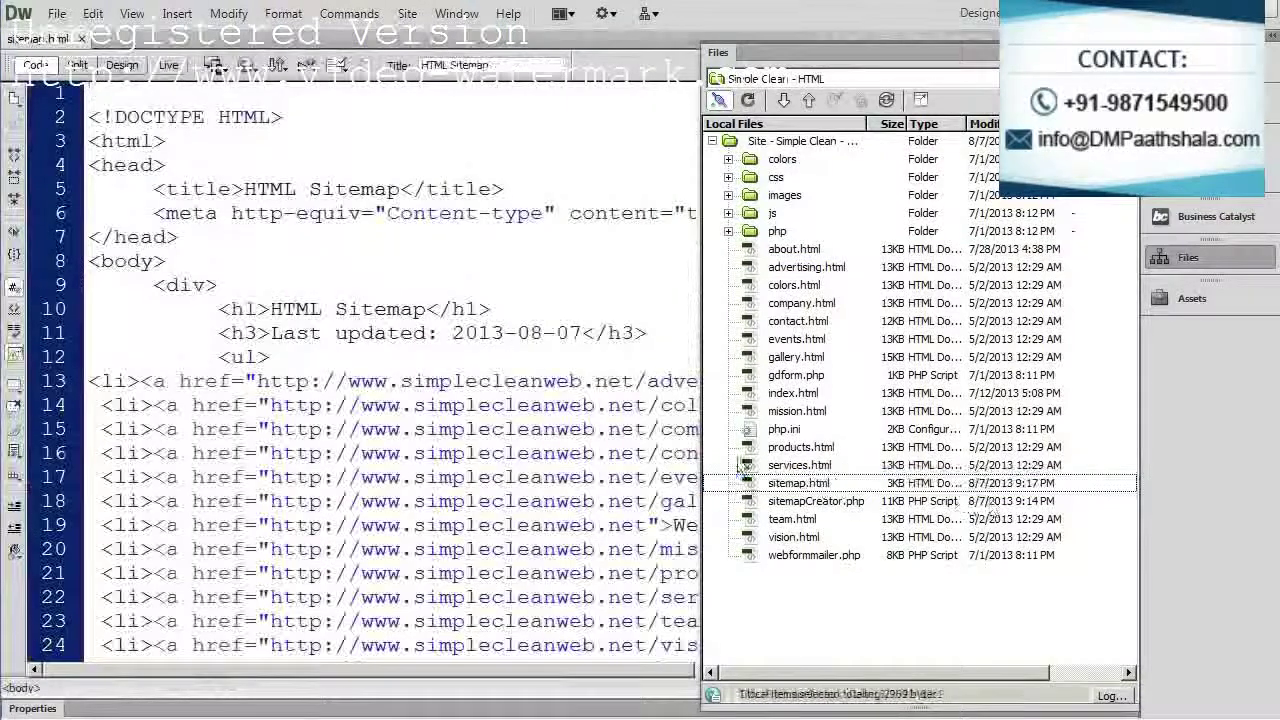
pyautogui.click(390, 410)
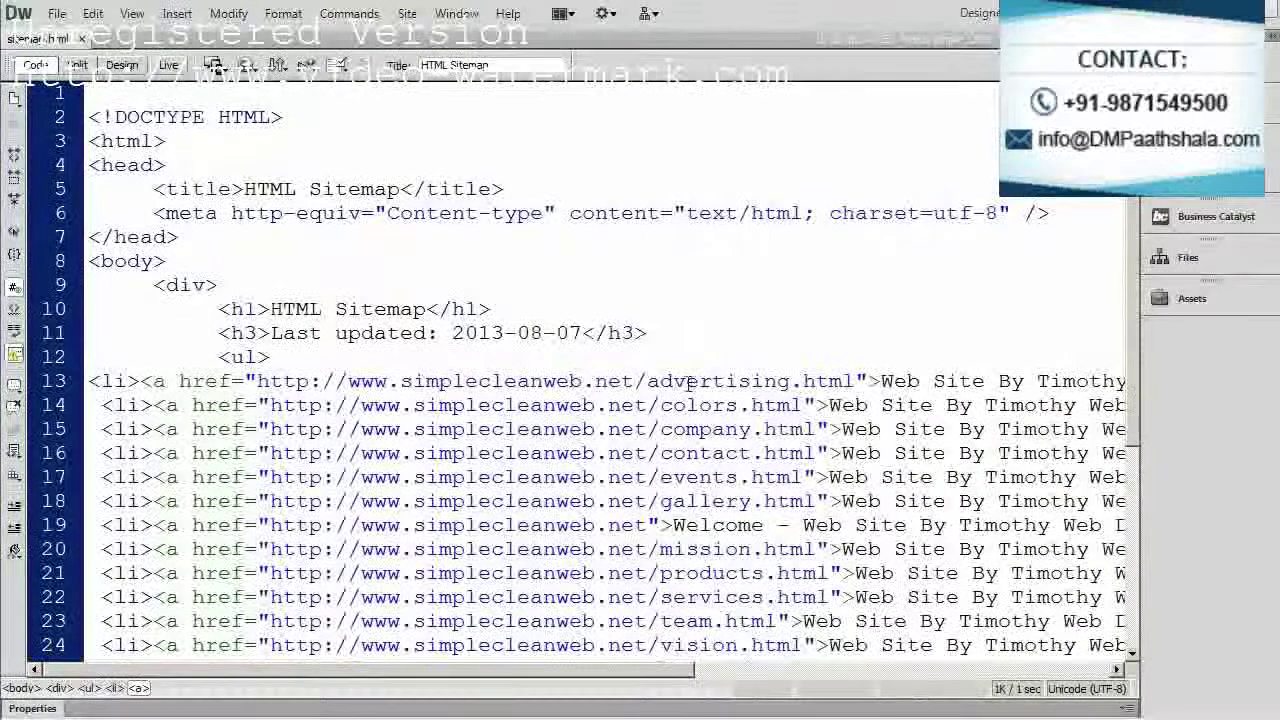
pyautogui.click(697, 477)
pyautogui.scroll(-3, 706, 470)
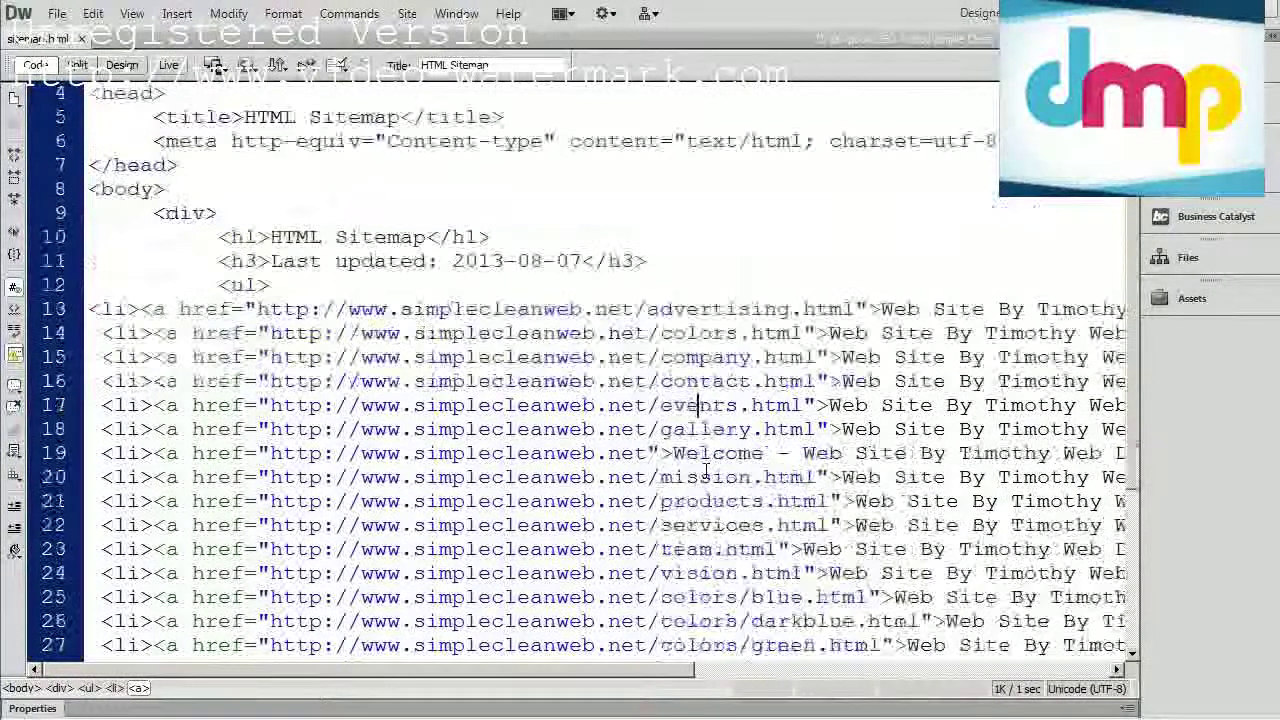
pyautogui.scroll(-3, 706, 470)
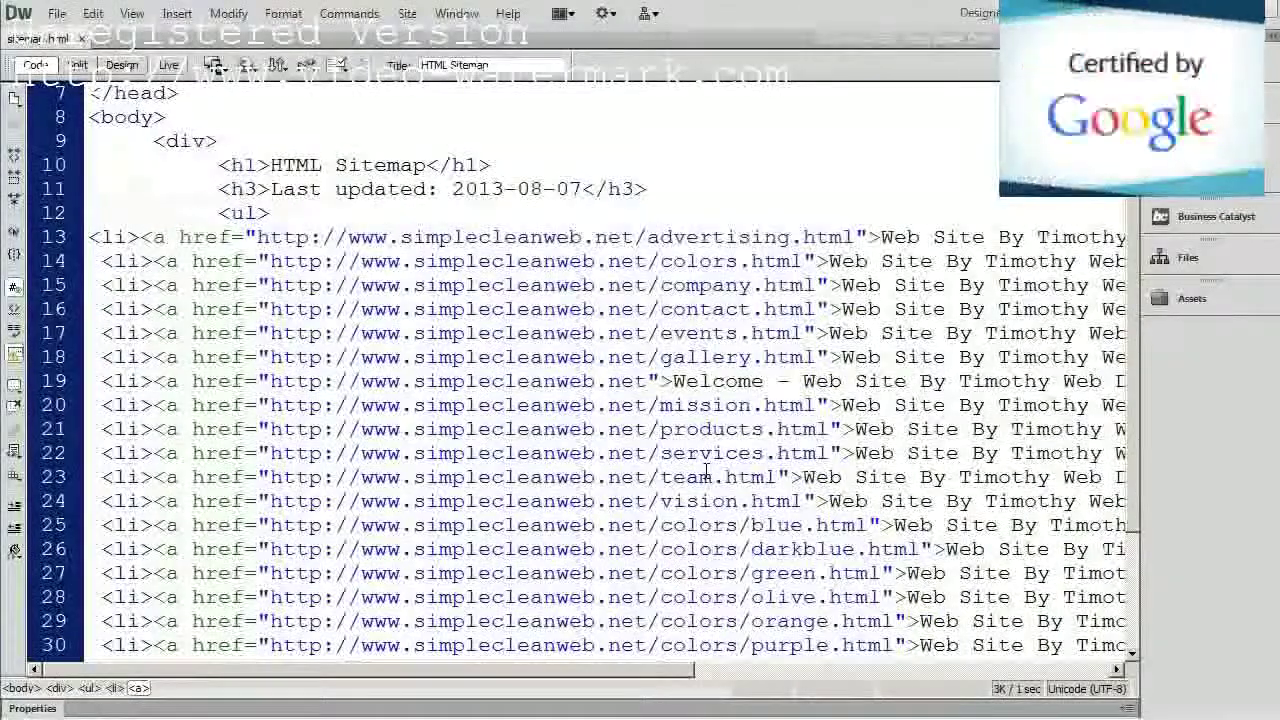
pyautogui.scroll(-2, 706, 470)
pyautogui.scroll(2, 706, 470)
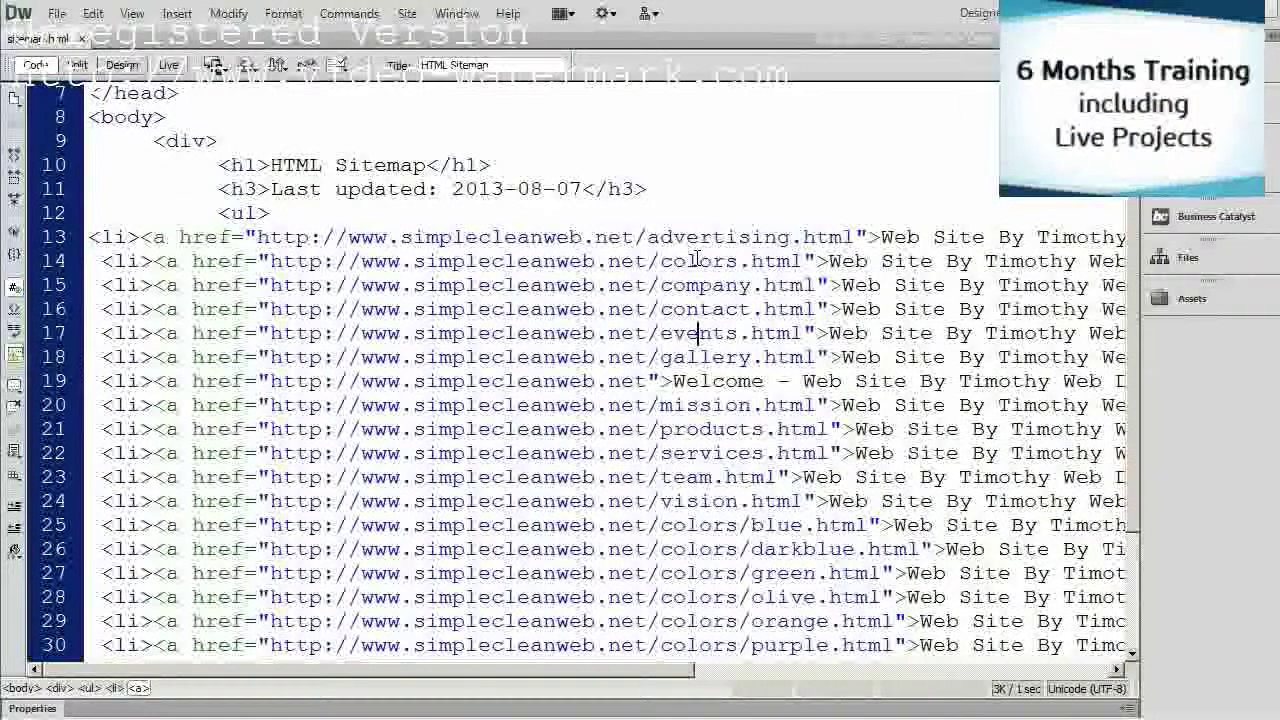
pyautogui.click(81, 38)
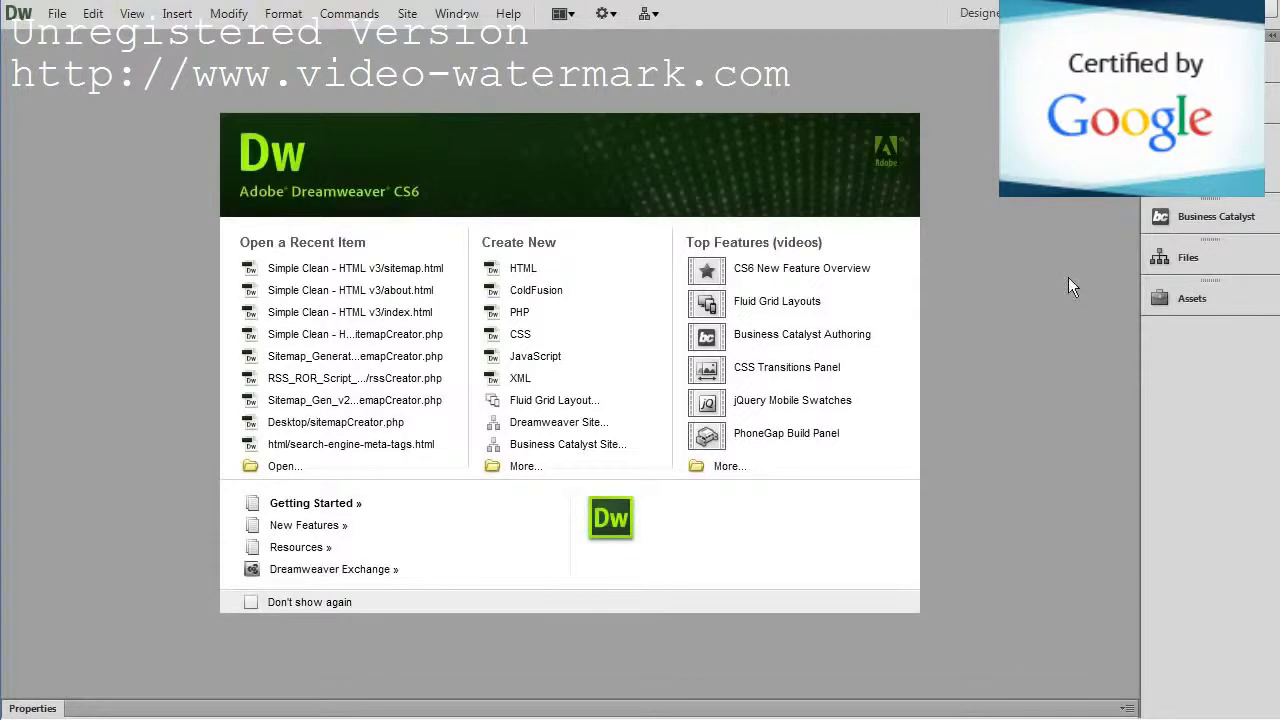
# Switch the site's file list to the remote server and locate the generated sitemap.html and urllist.txt.
pyautogui.click(1188, 257)
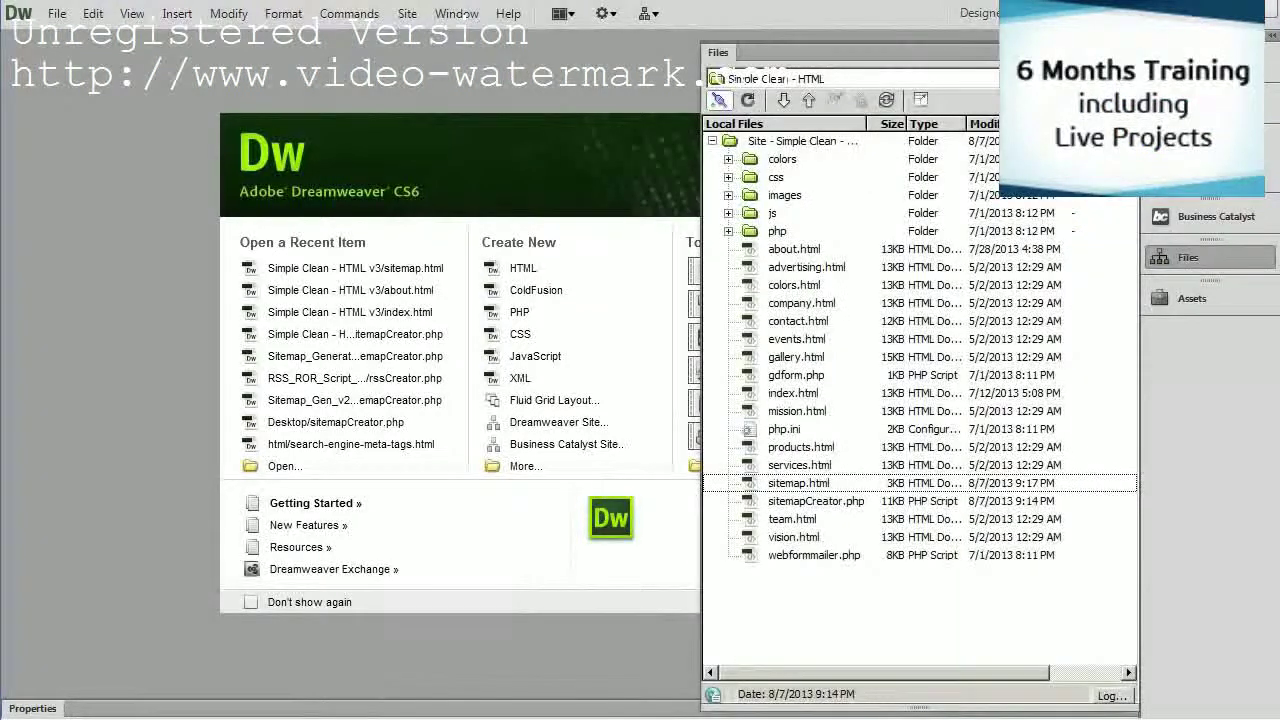
pyautogui.click(755, 519)
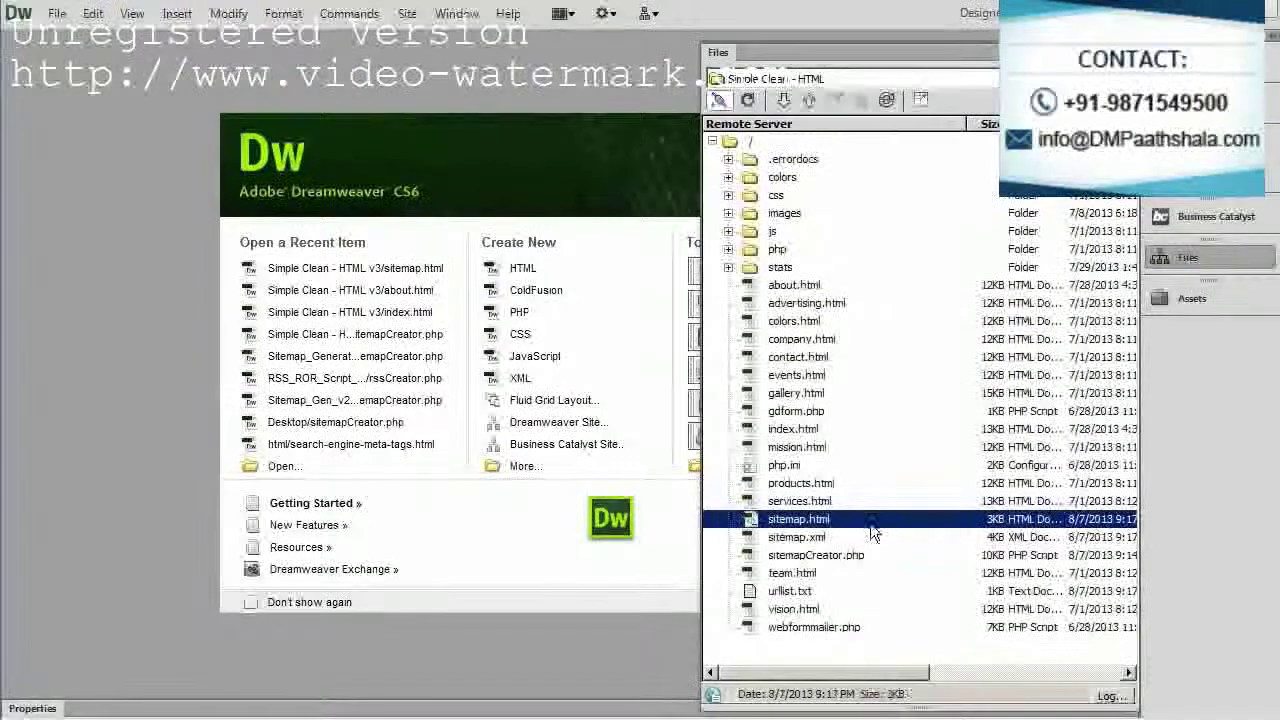
pyautogui.click(791, 591)
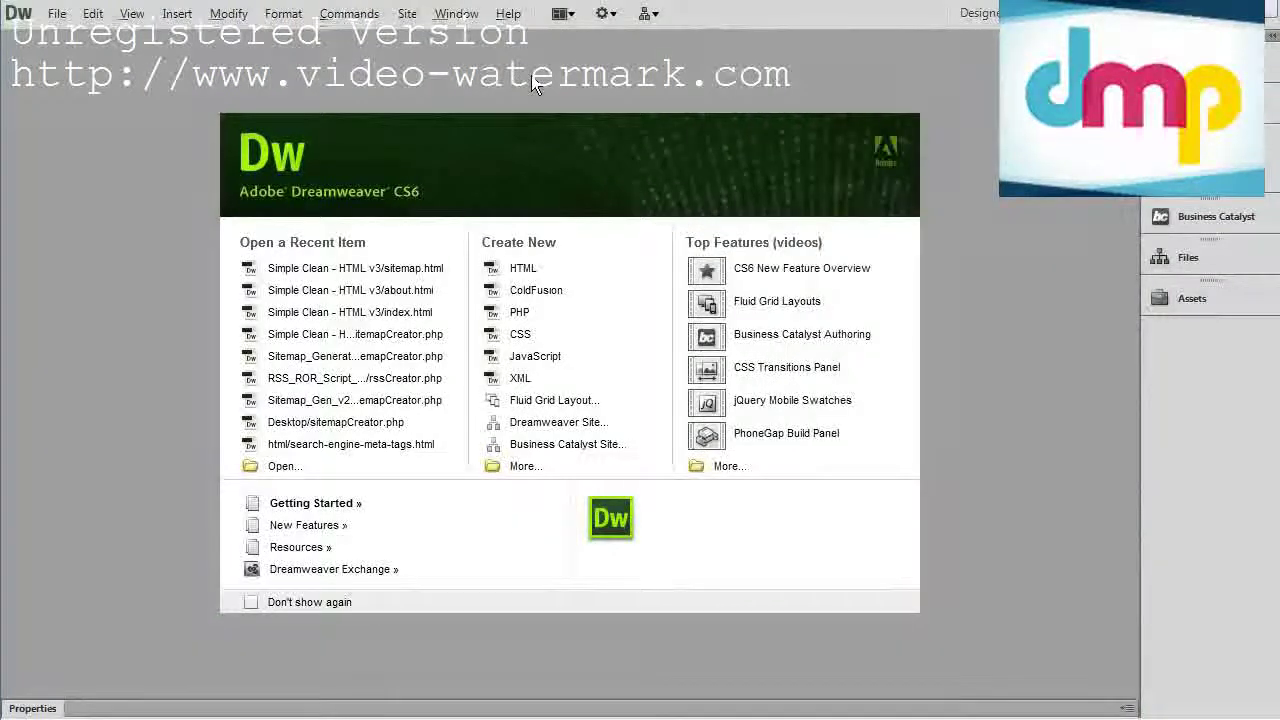
pyautogui.hotkey('alt', 'Tab')
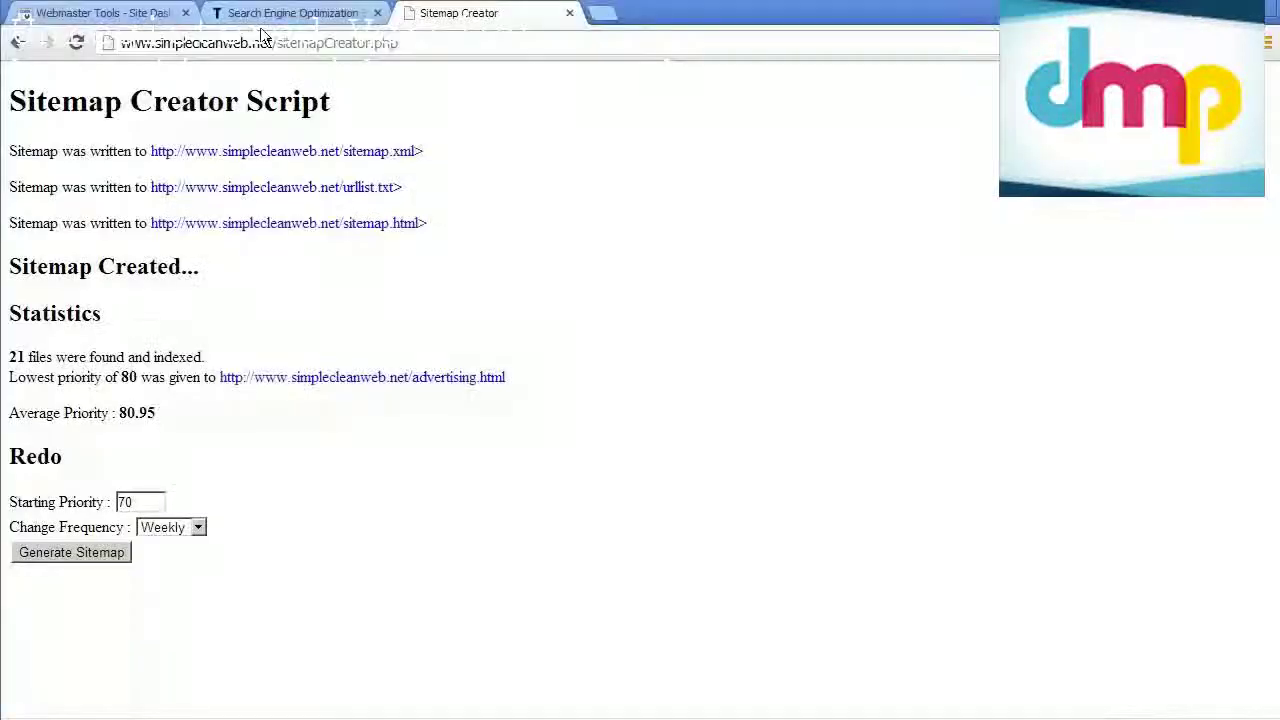
pyautogui.click(100, 13)
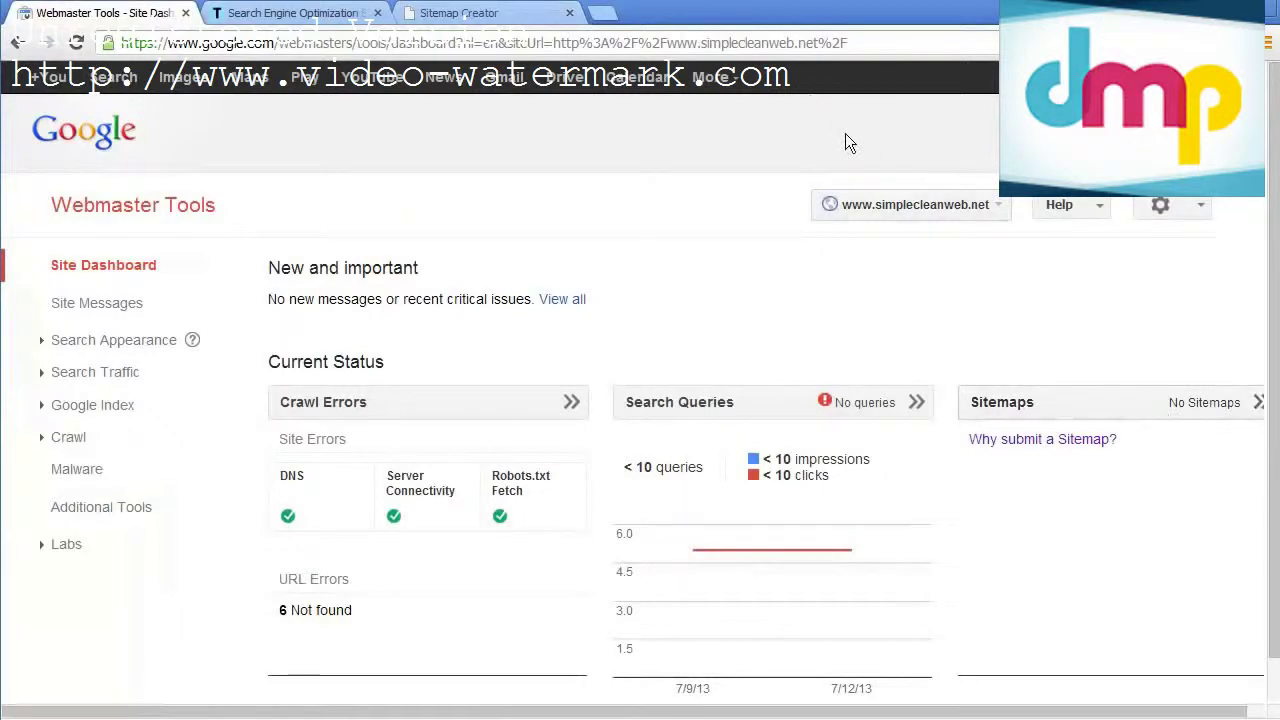
pyautogui.click(937, 205)
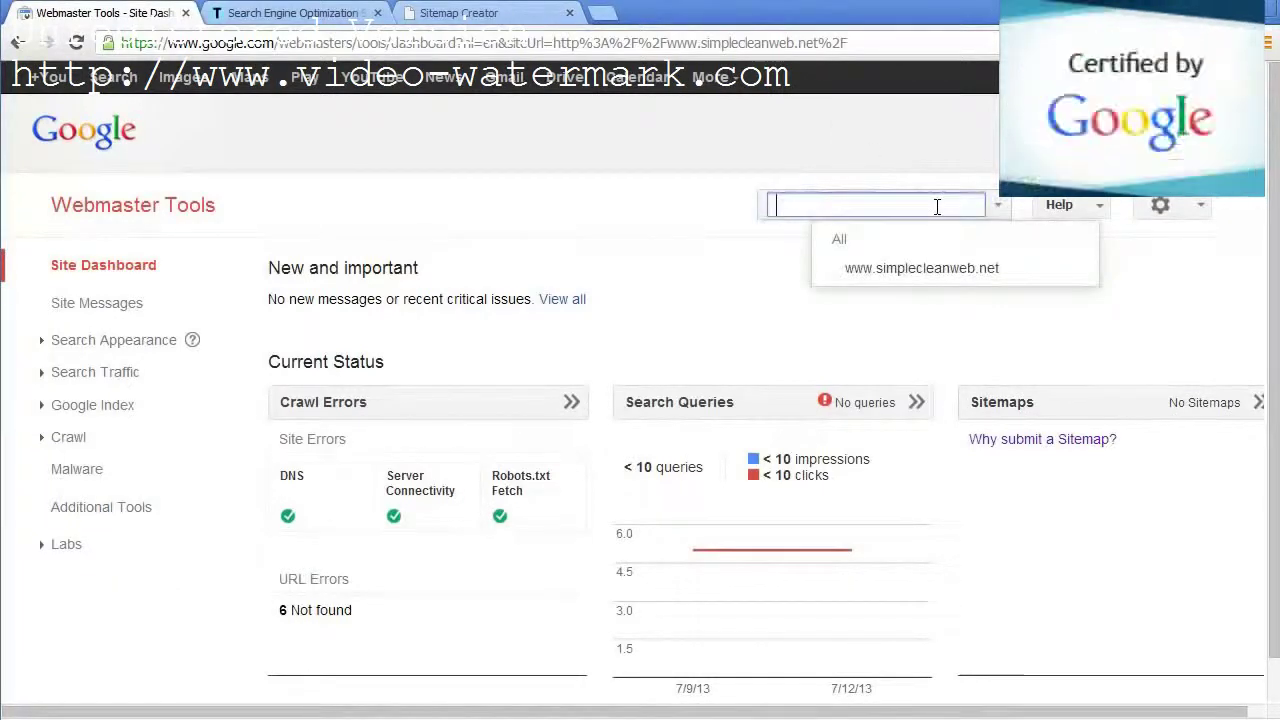
pyautogui.click(917, 270)
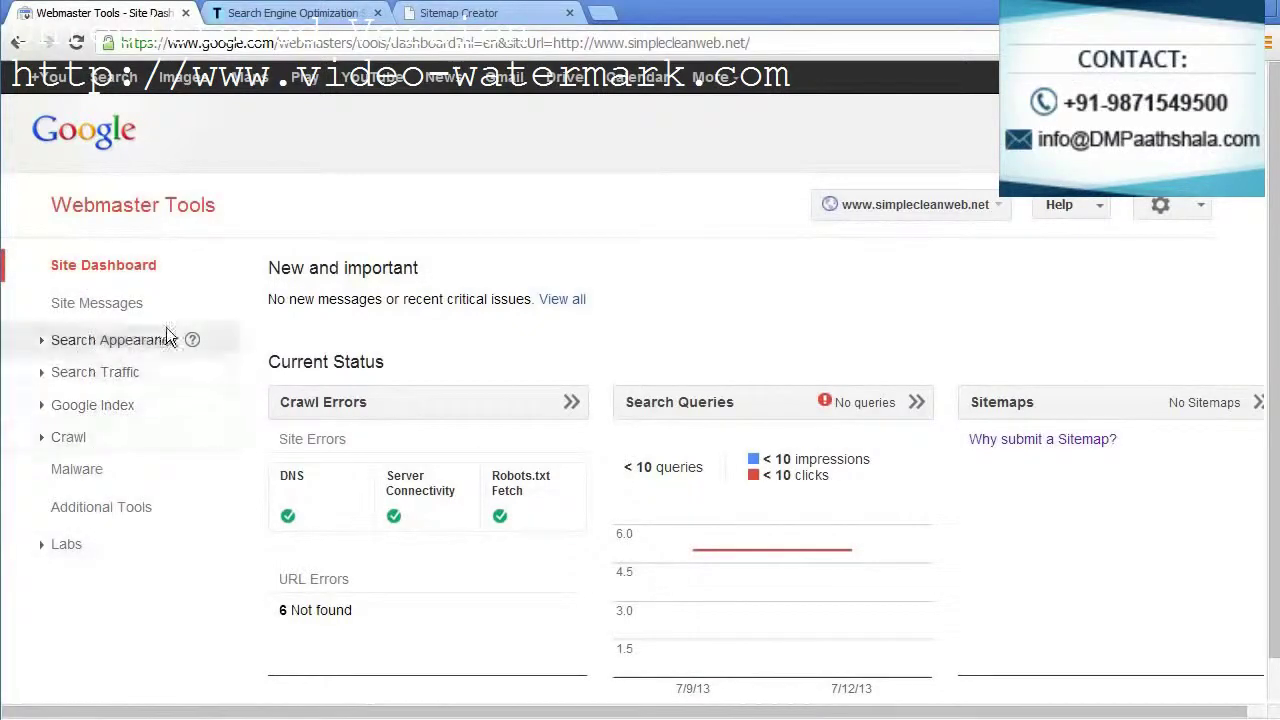
# Open the Sitemaps page in the site's Crawl section, showing the sitemaps submitted by the account owner.
pyautogui.click(79, 439)
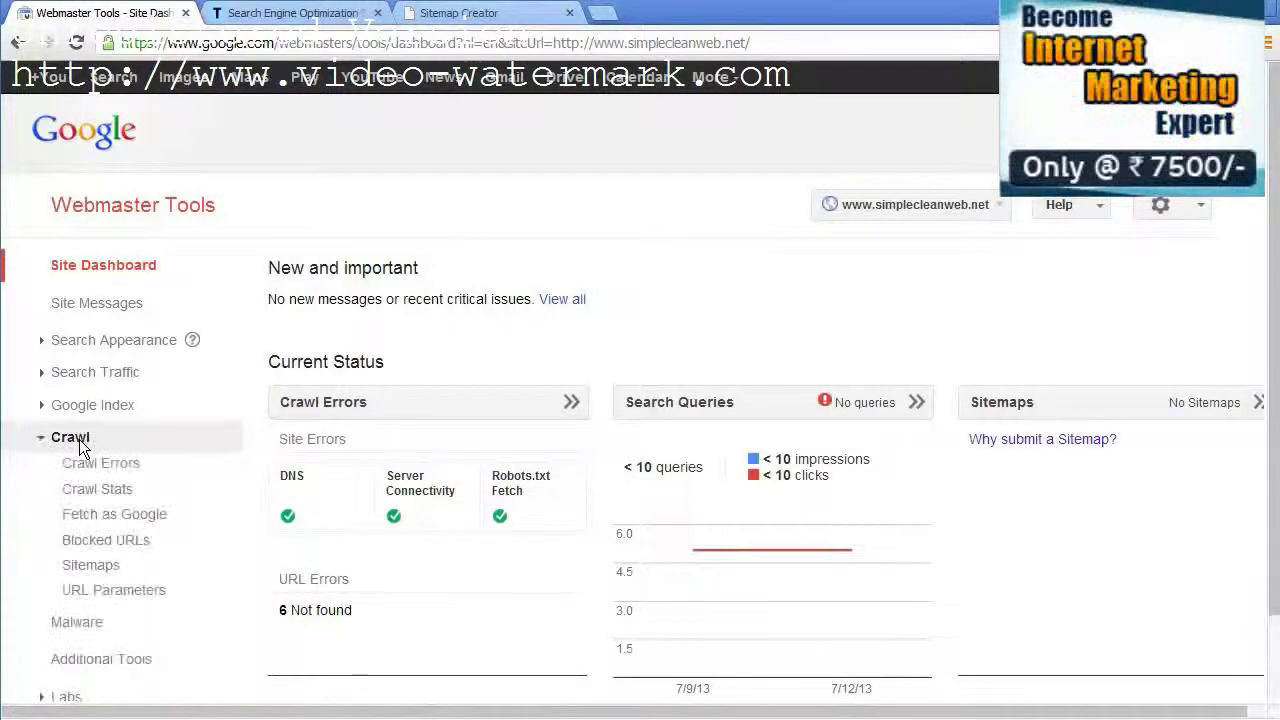
pyautogui.click(106, 565)
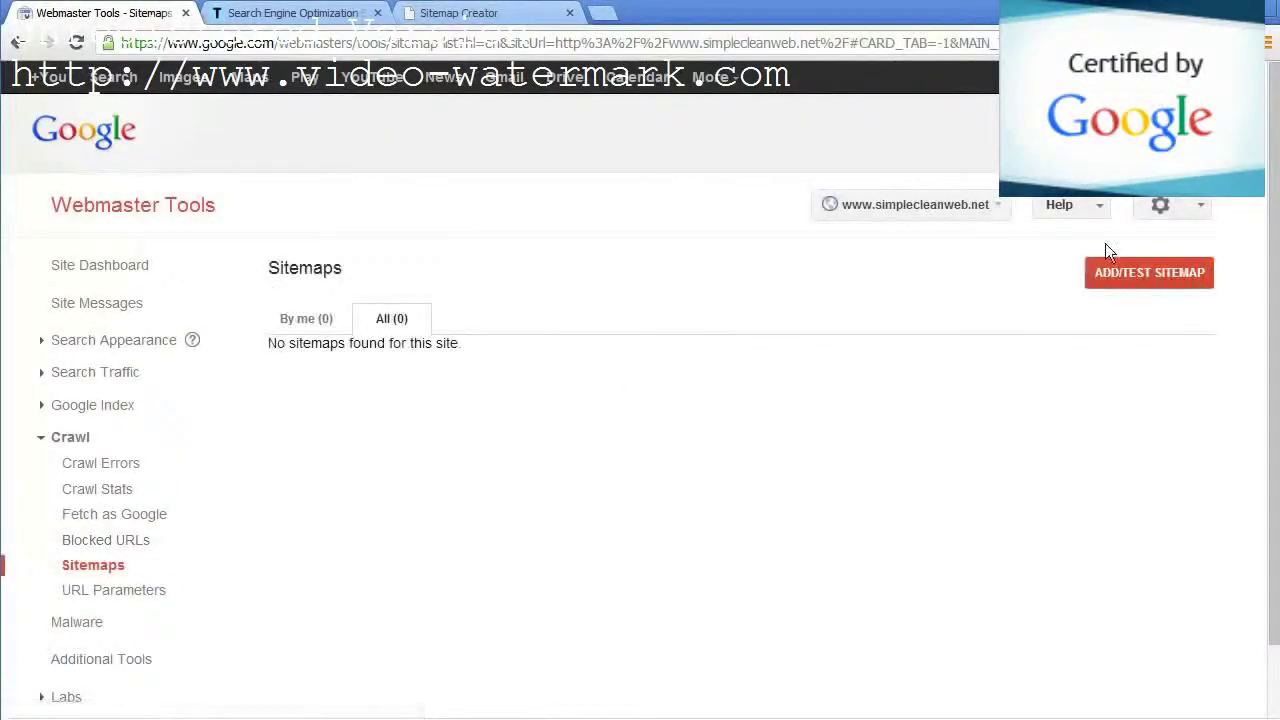
pyautogui.click(93, 566)
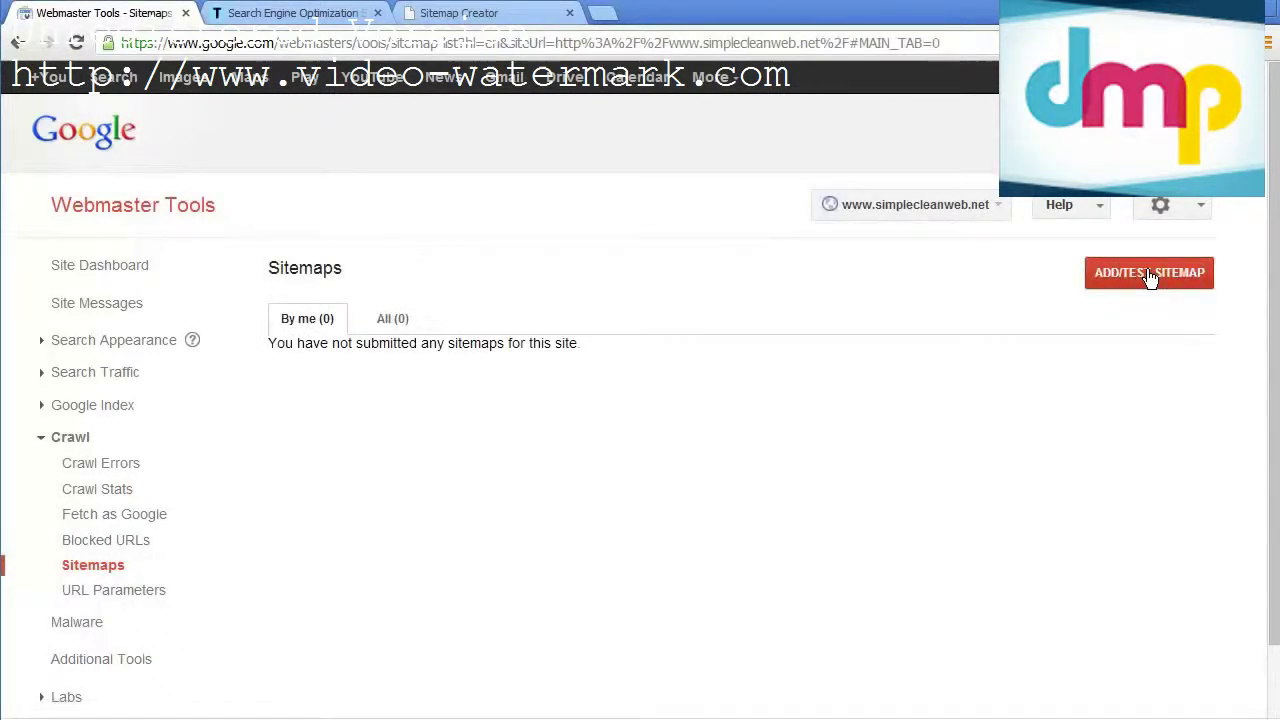
pyautogui.click(1150, 278)
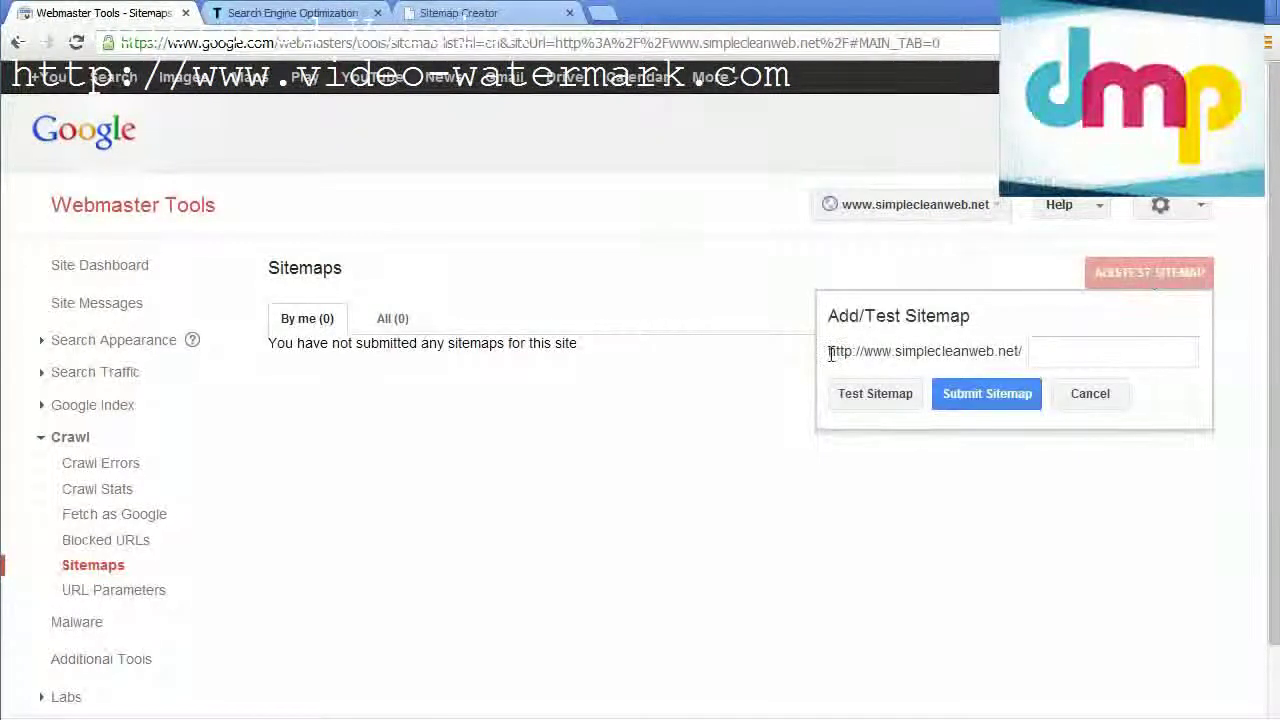
pyautogui.moveTo(828, 351); pyautogui.dragTo(1030, 352)
pyautogui.click(1061, 352)
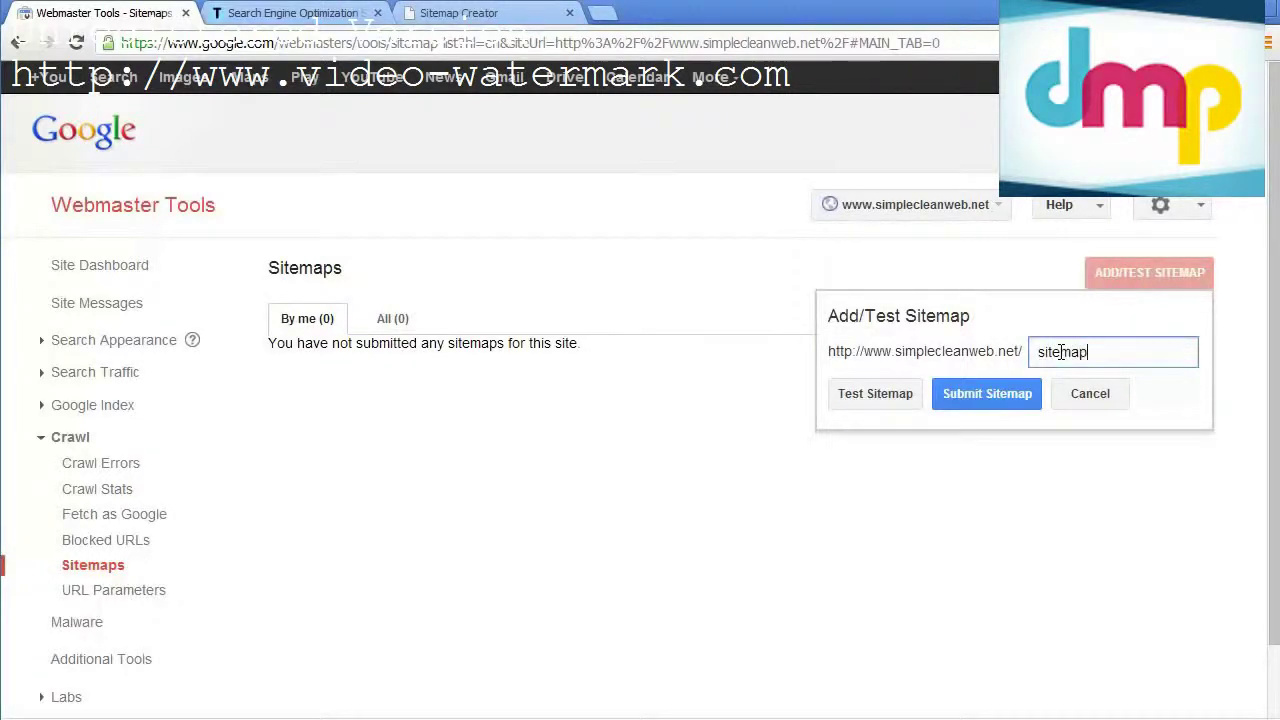
pyautogui.write('.xml')
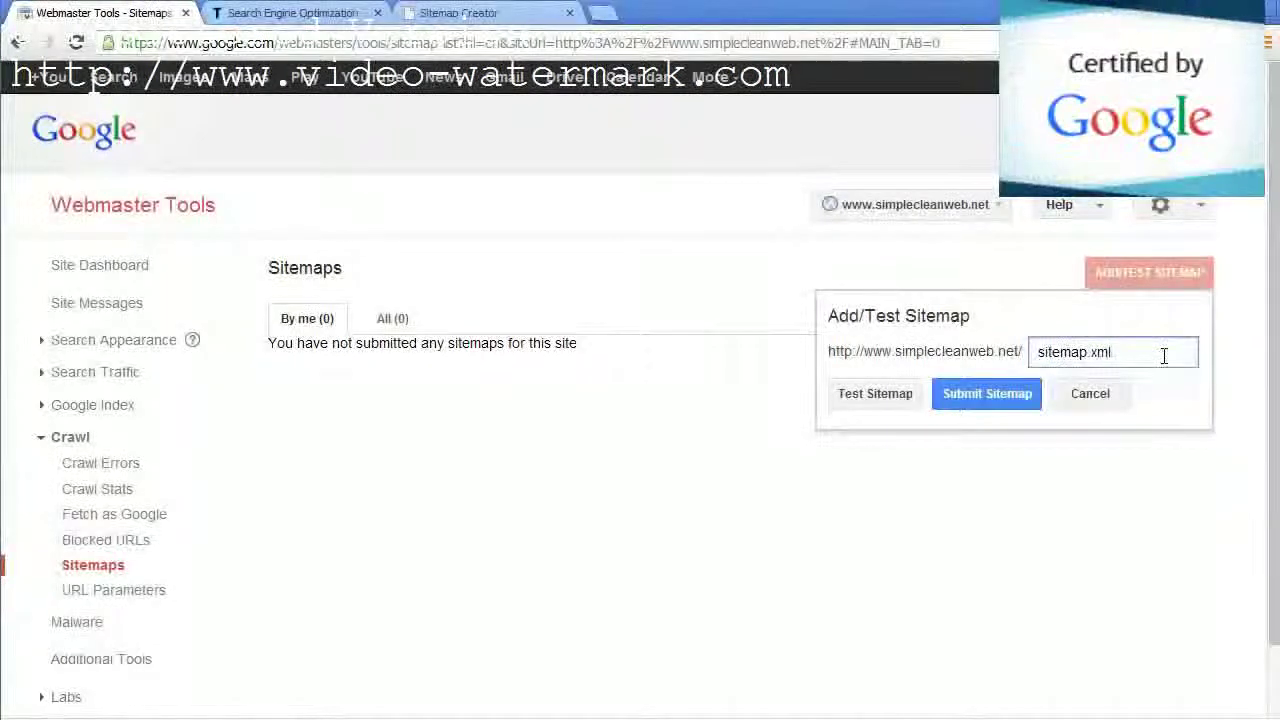
pyautogui.click(858, 398)
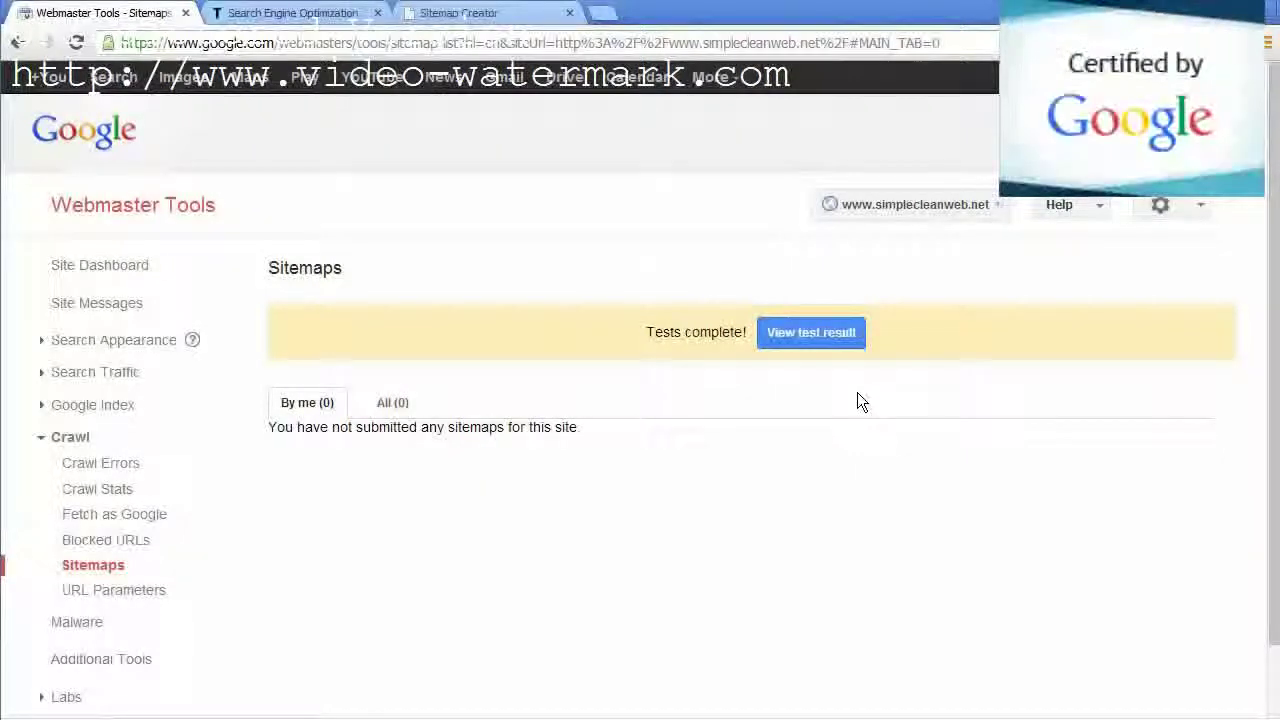
pyautogui.click(812, 335)
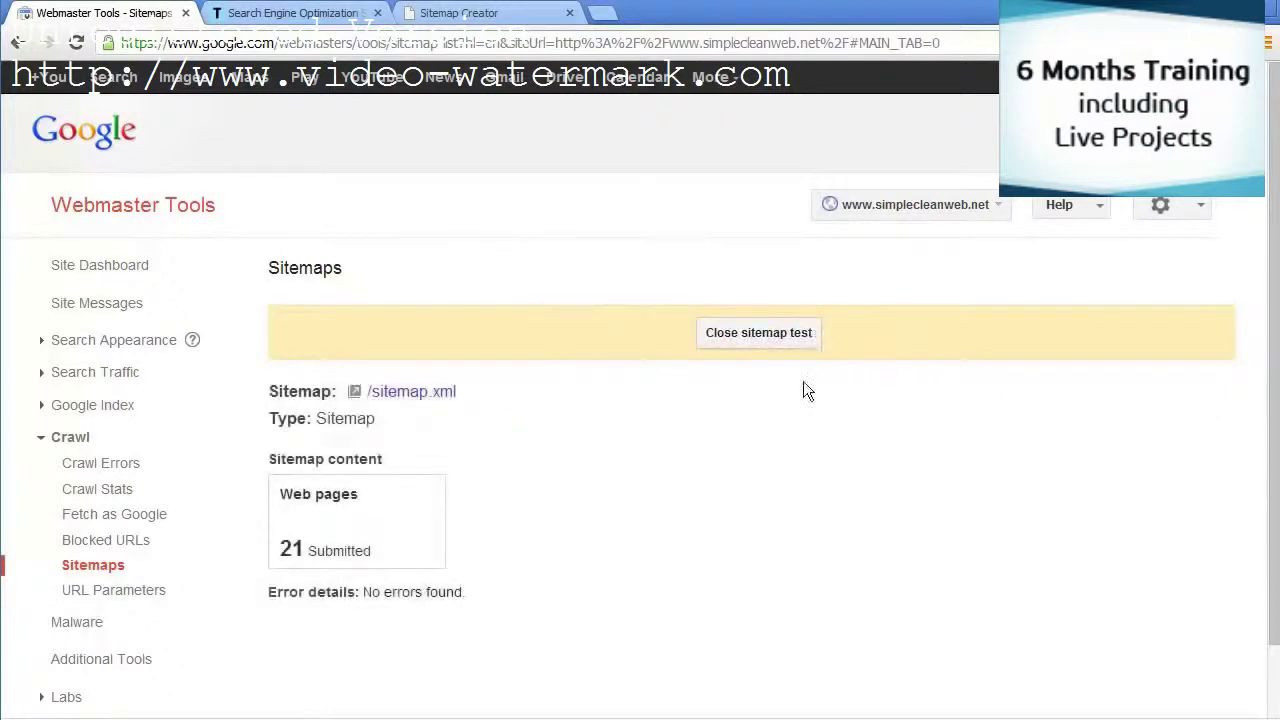
# Compare the submitted web page count in the test result with the indexed file count in the Sitemap Creator statistics.
pyautogui.doubleClick(286, 557)
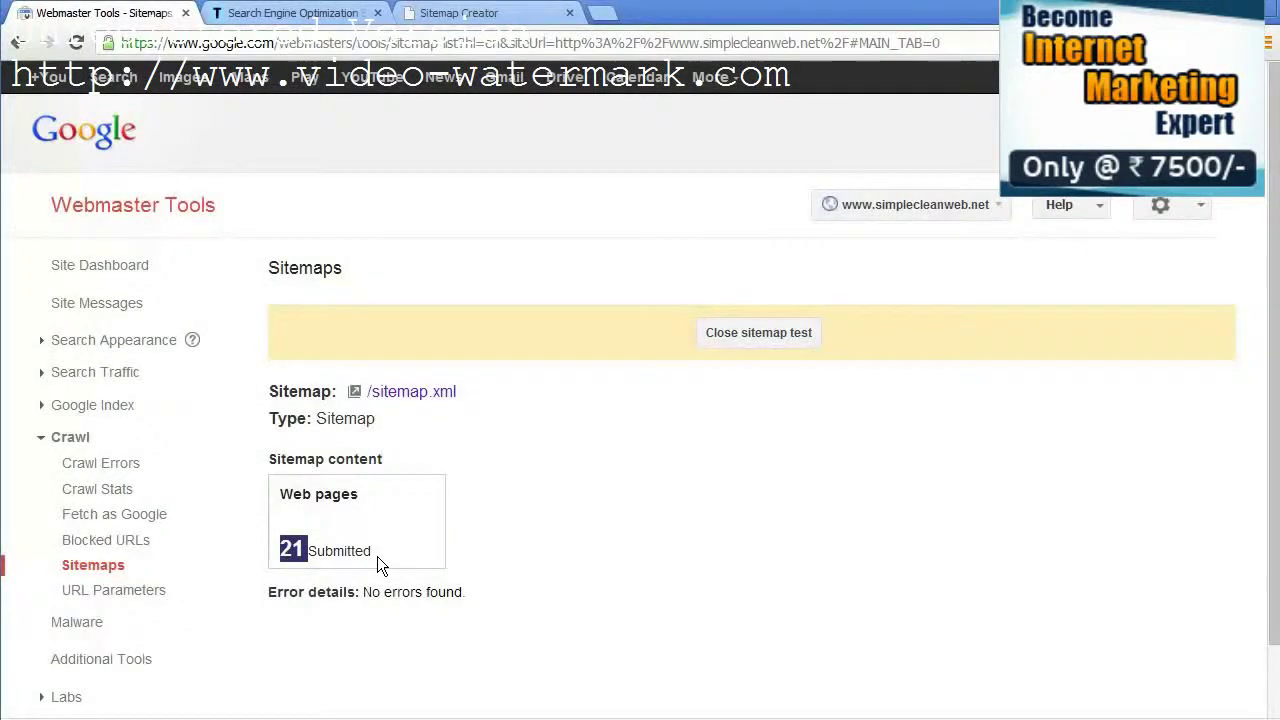
pyautogui.click(485, 13)
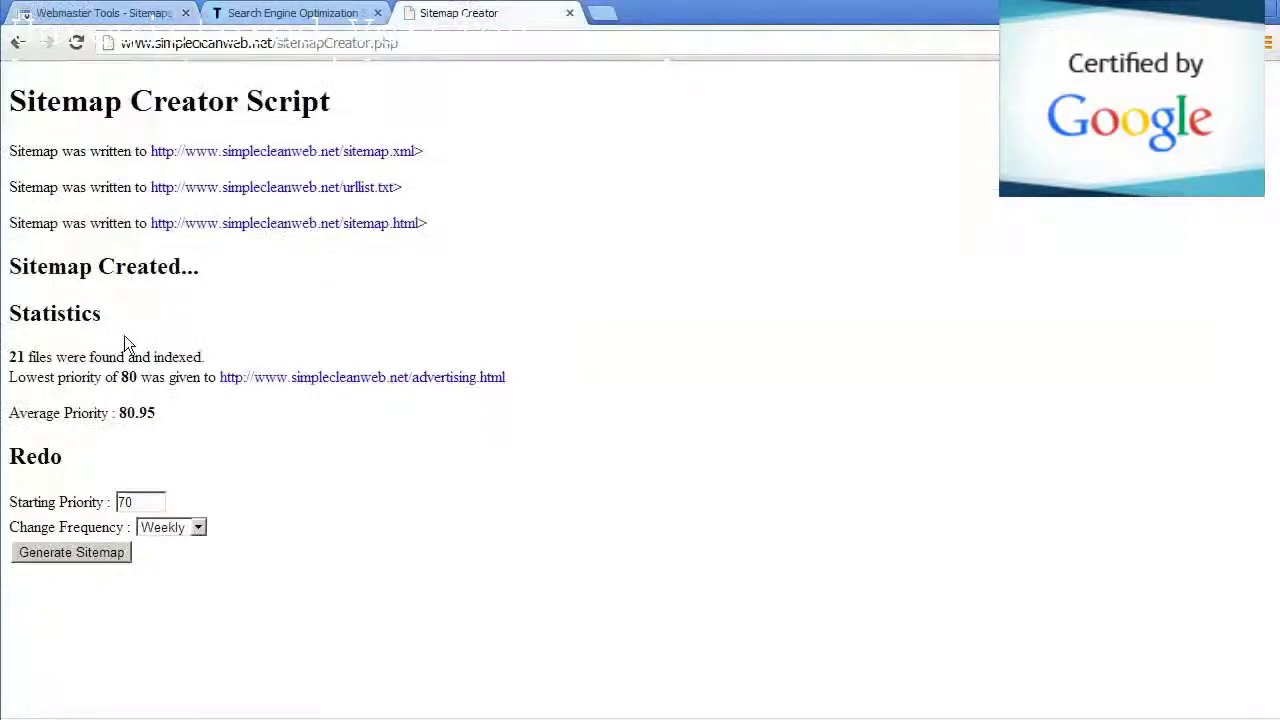
pyautogui.moveTo(12, 358); pyautogui.dragTo(212, 362)
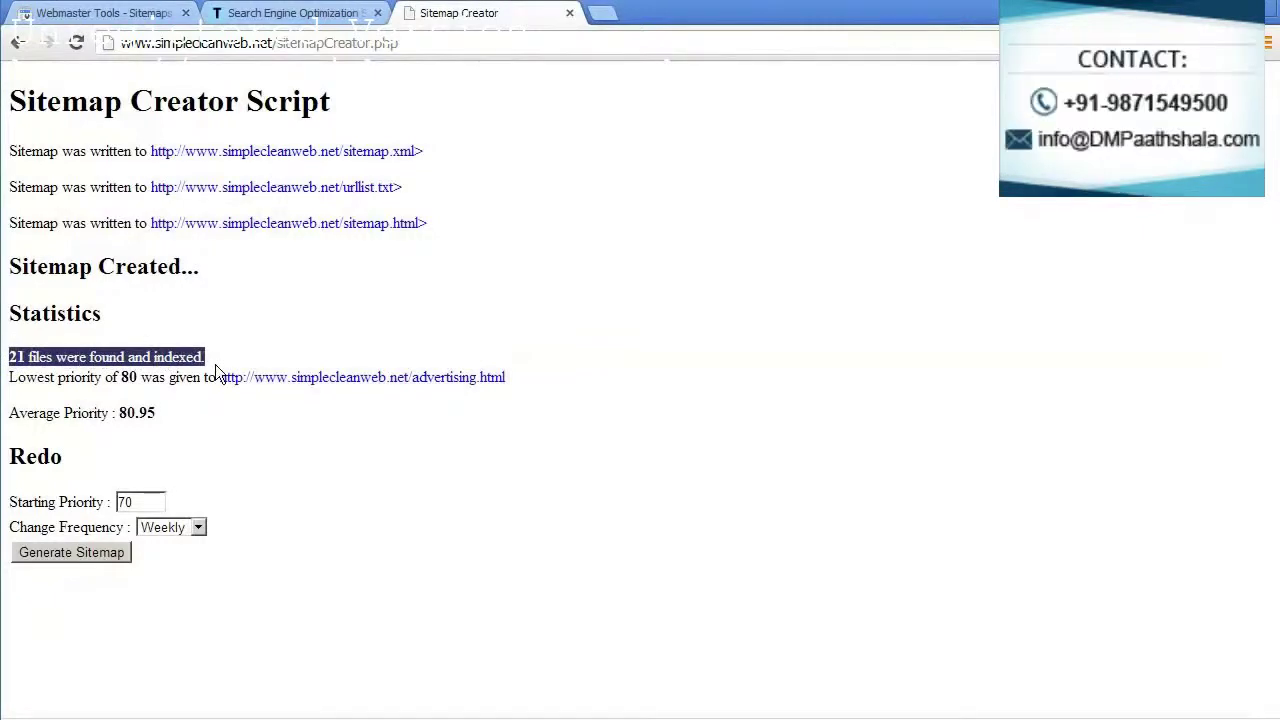
pyautogui.click(330, 10)
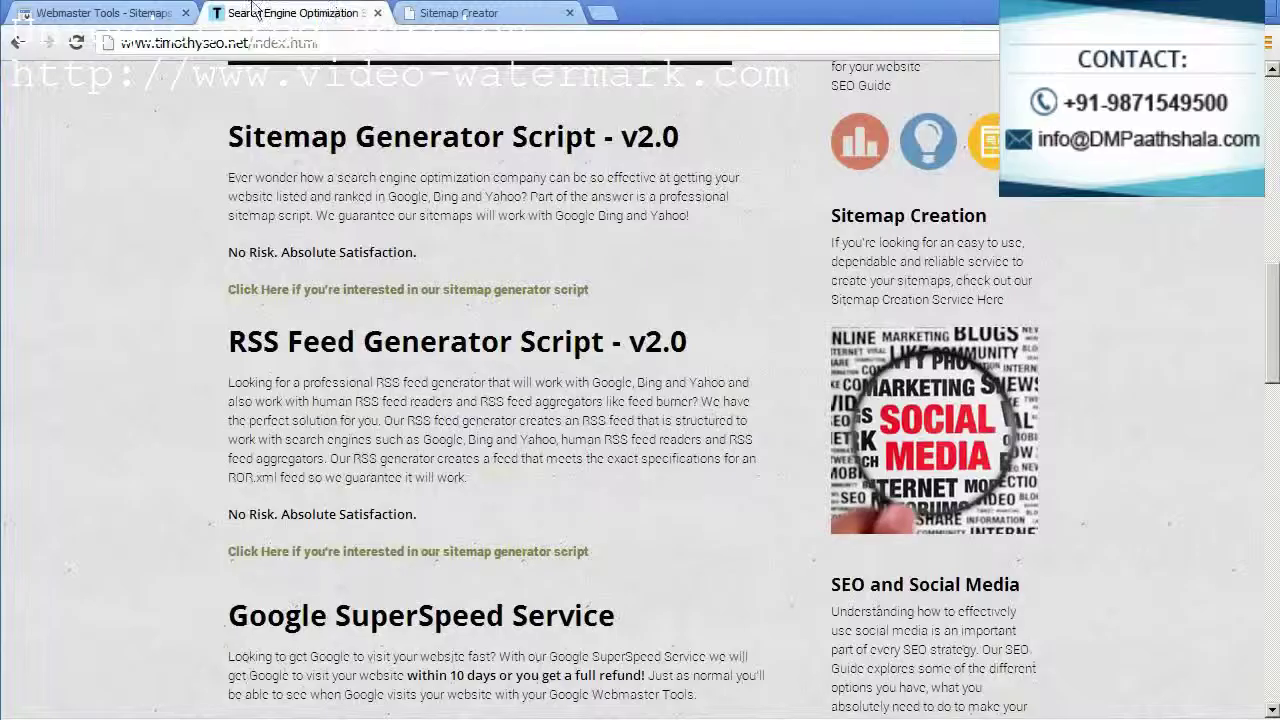
# Return to the Webmaster Tools test result, check its error details, and close the sitemap test.
pyautogui.click(112, 12)
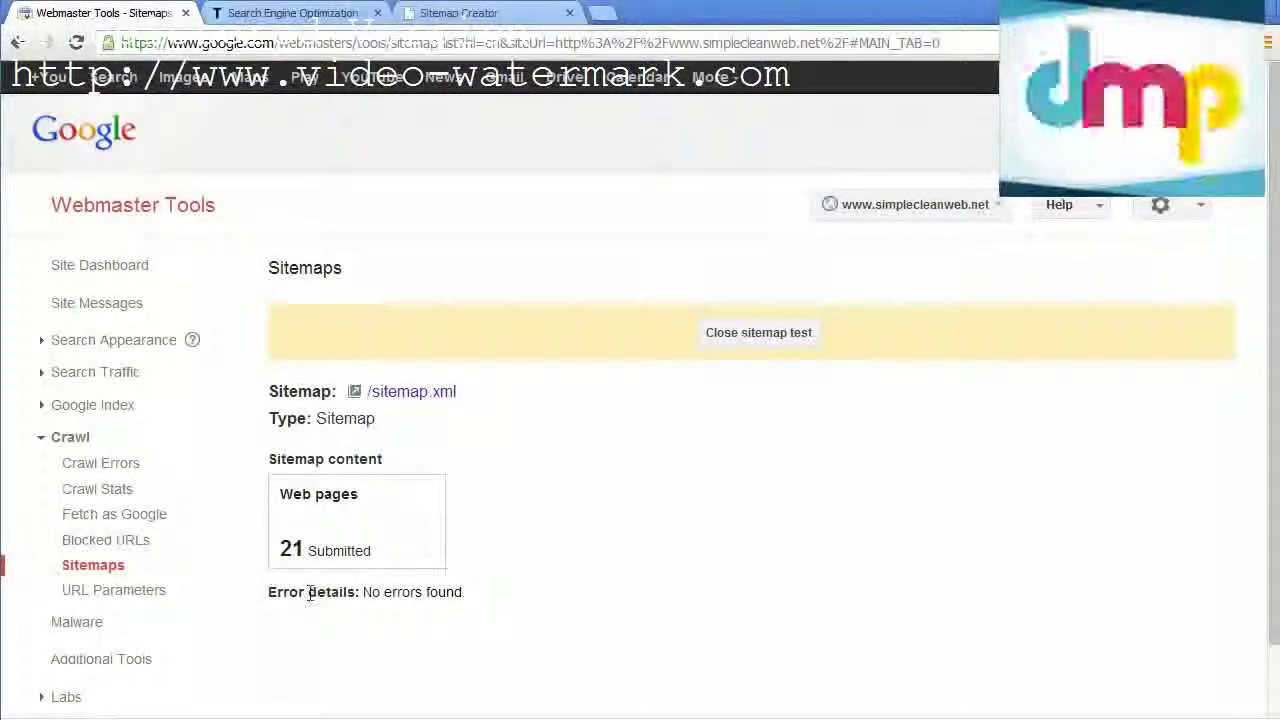
pyautogui.moveTo(284, 594); pyautogui.dragTo(461, 609)
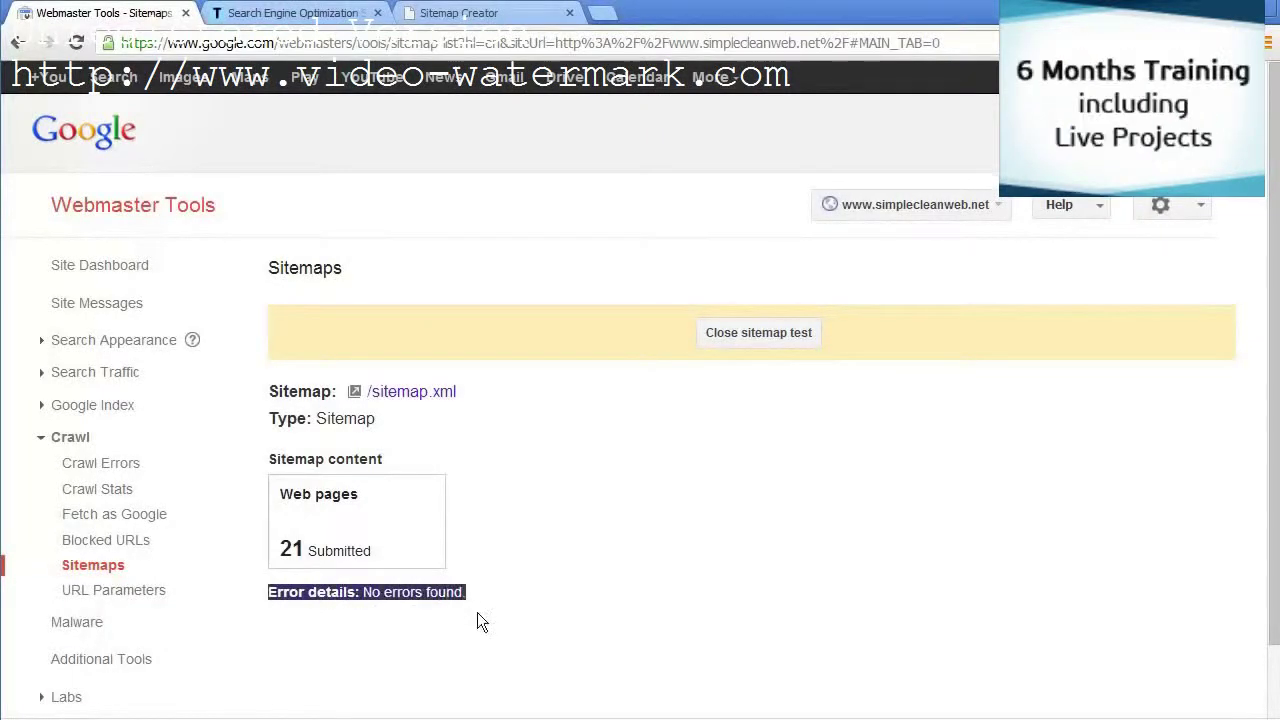
pyautogui.click(495, 618)
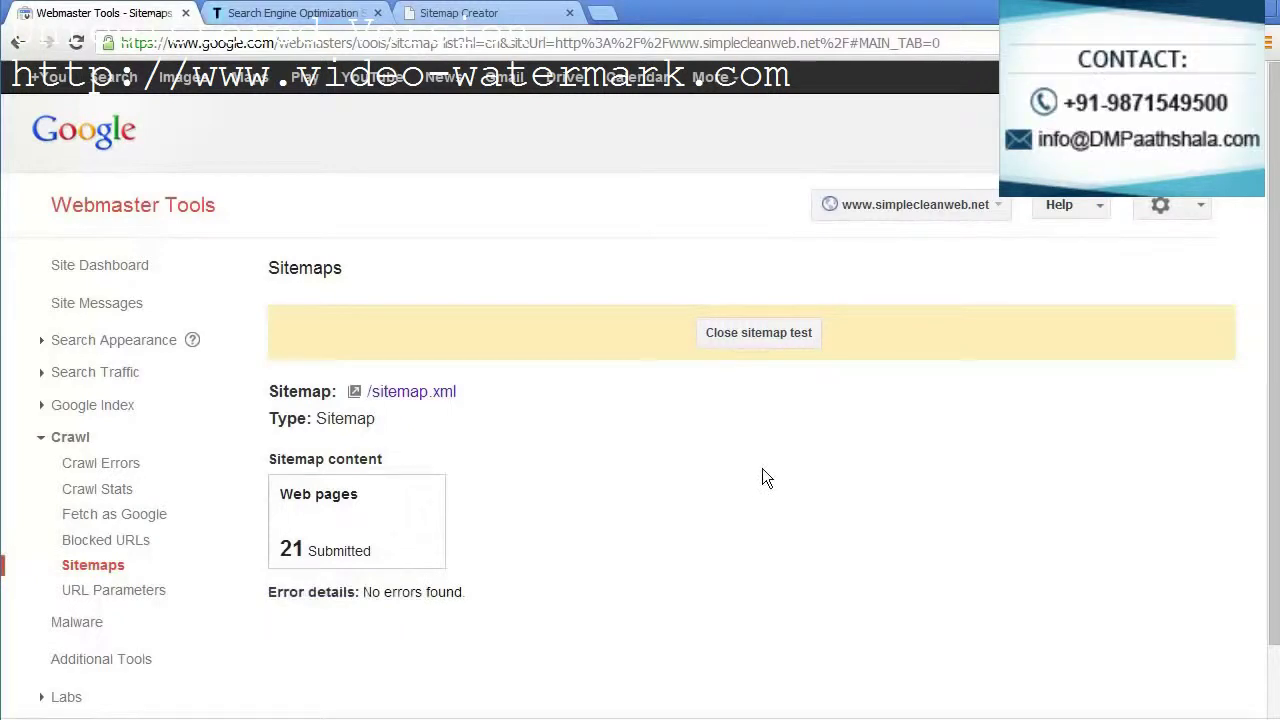
pyautogui.click(757, 336)
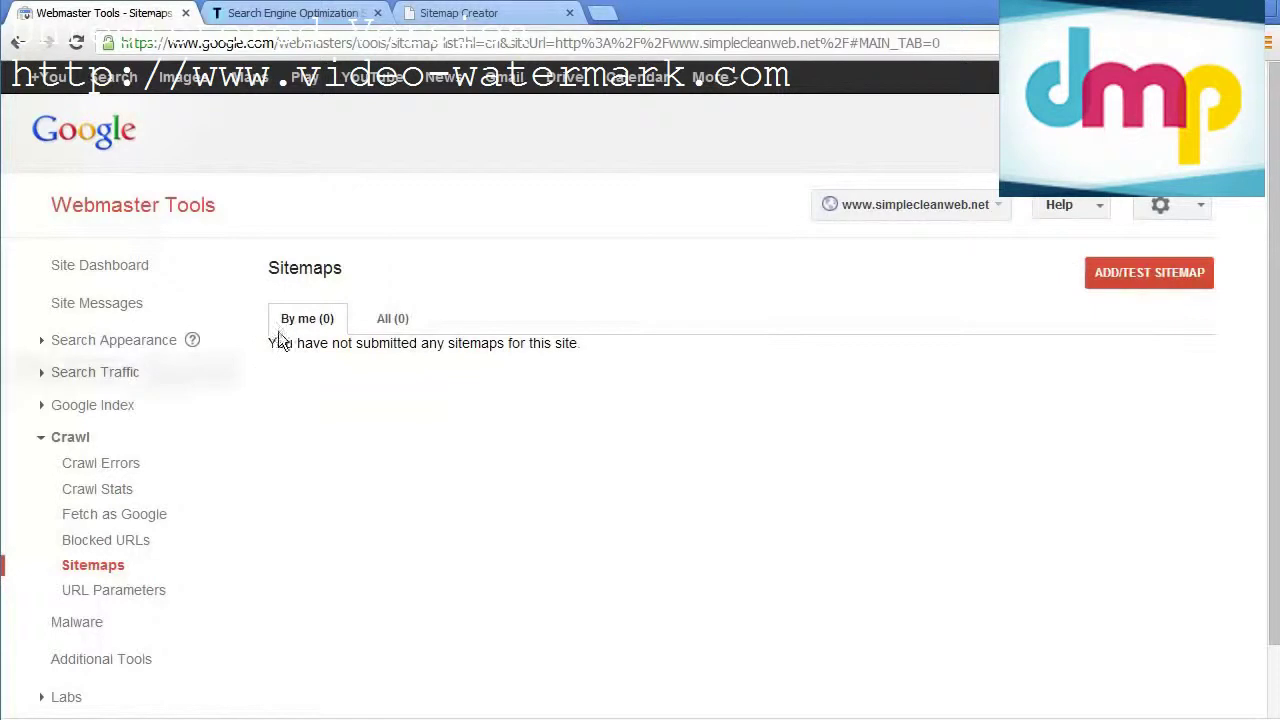
pyautogui.moveTo(274, 343); pyautogui.dragTo(709, 383)
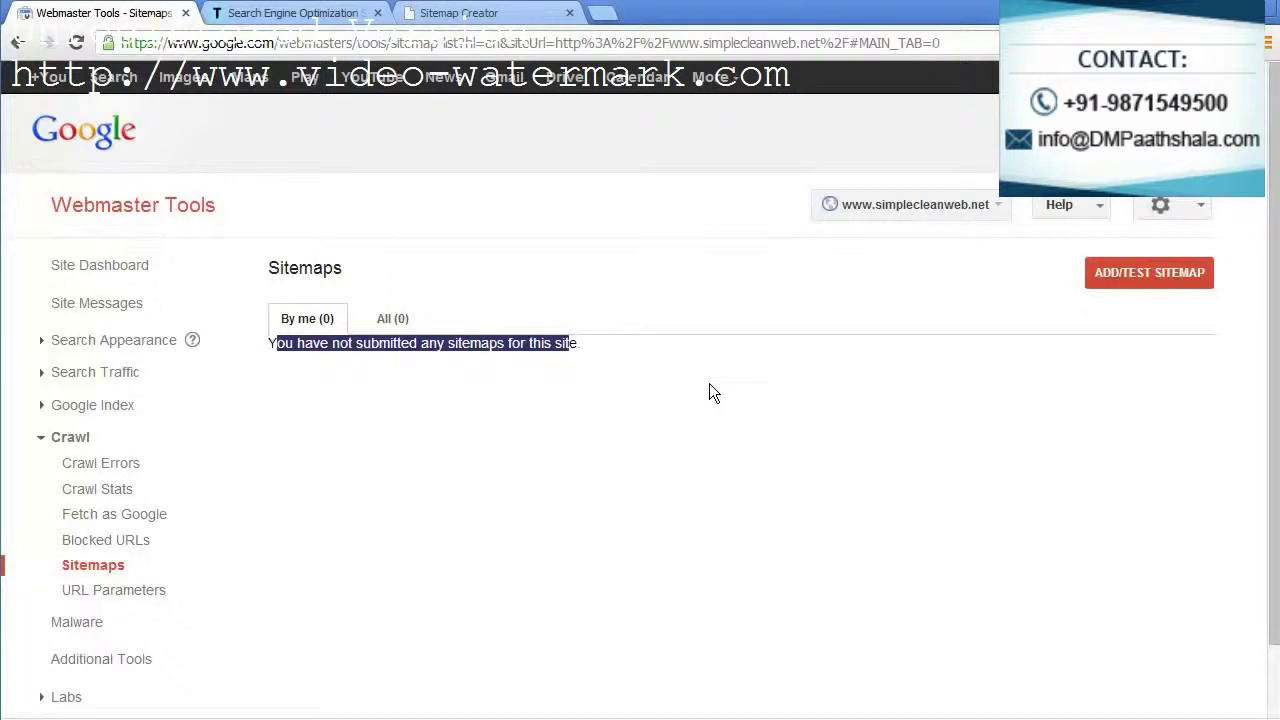
pyautogui.click(1128, 274)
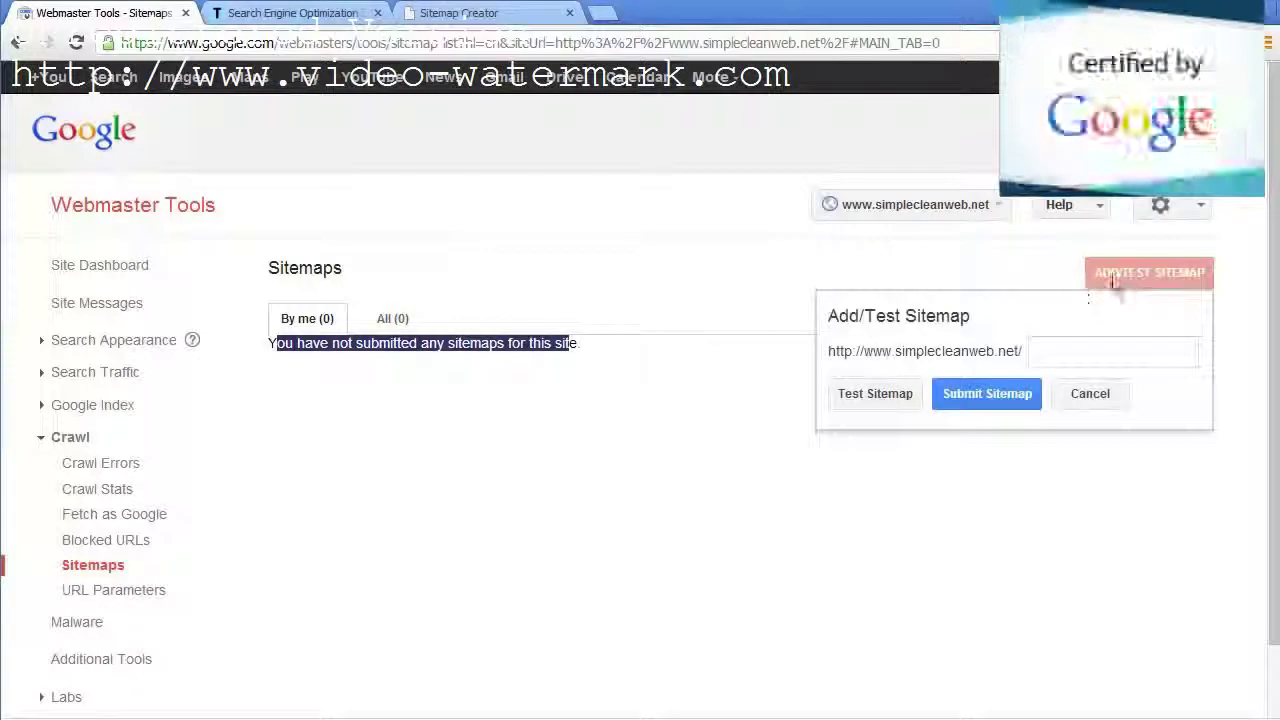
pyautogui.click(1079, 357)
pyautogui.write('sitemap')
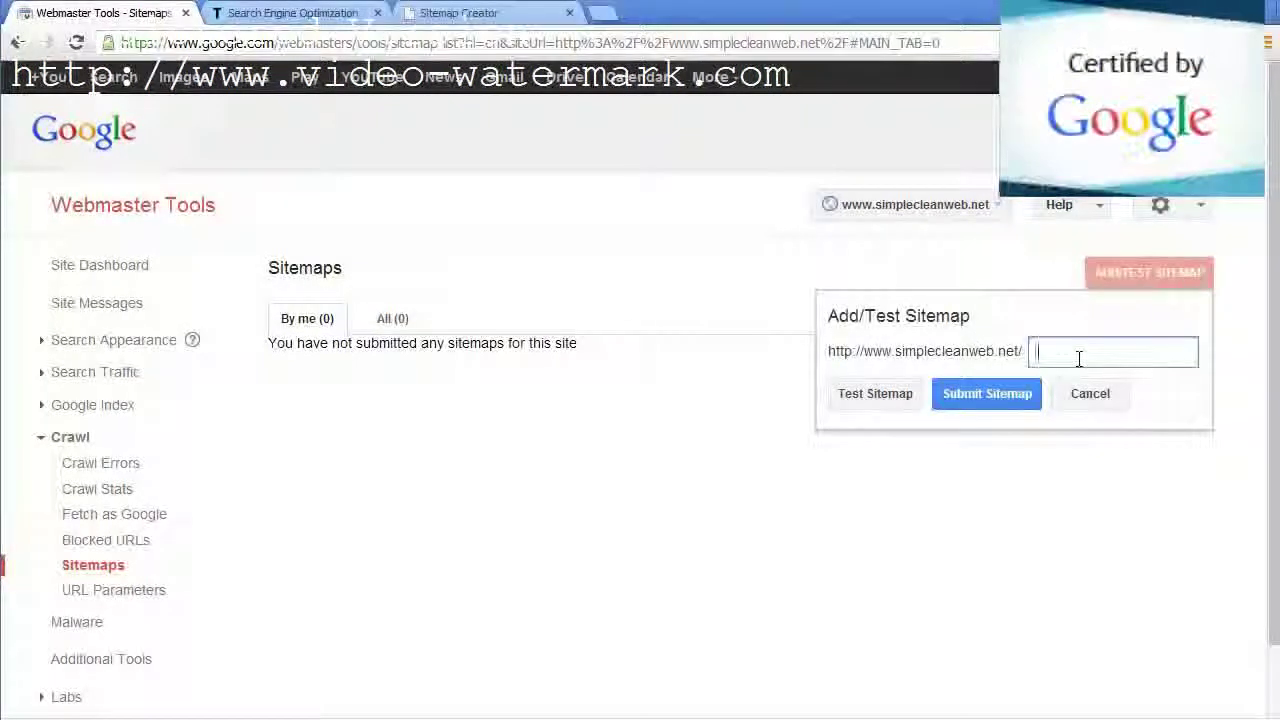
pyautogui.write('.x')
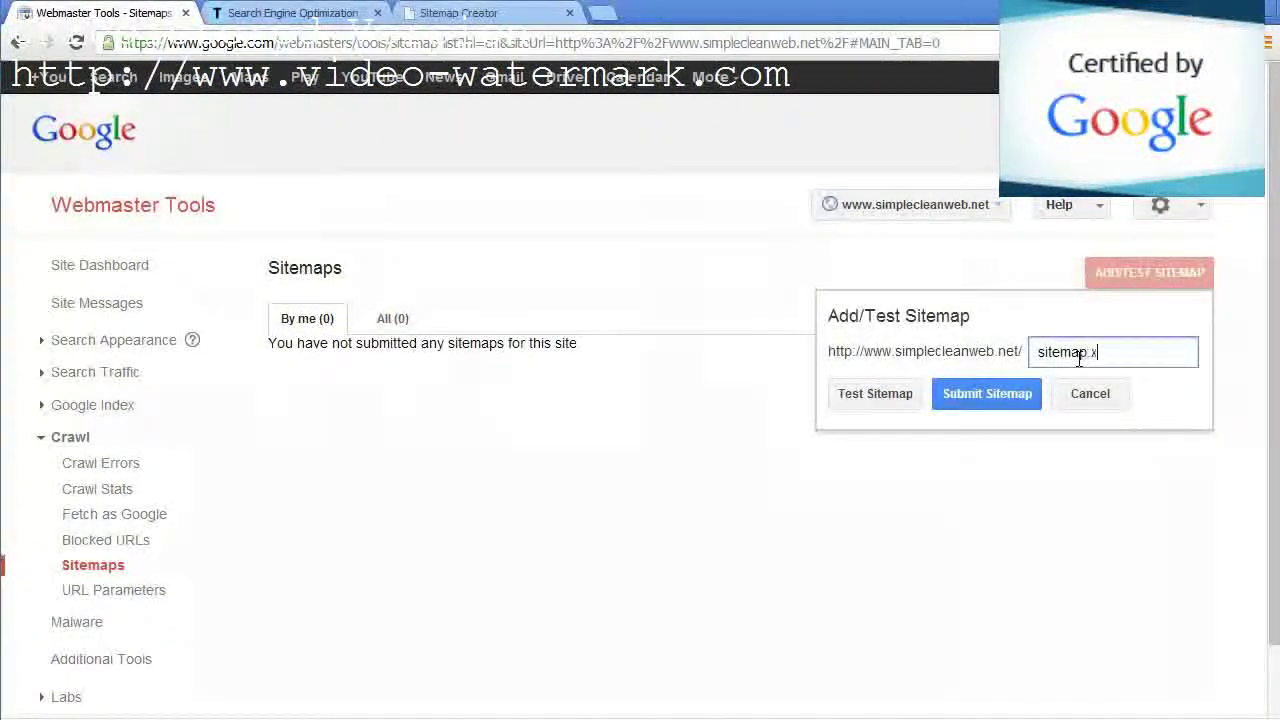
pyautogui.write('ml')
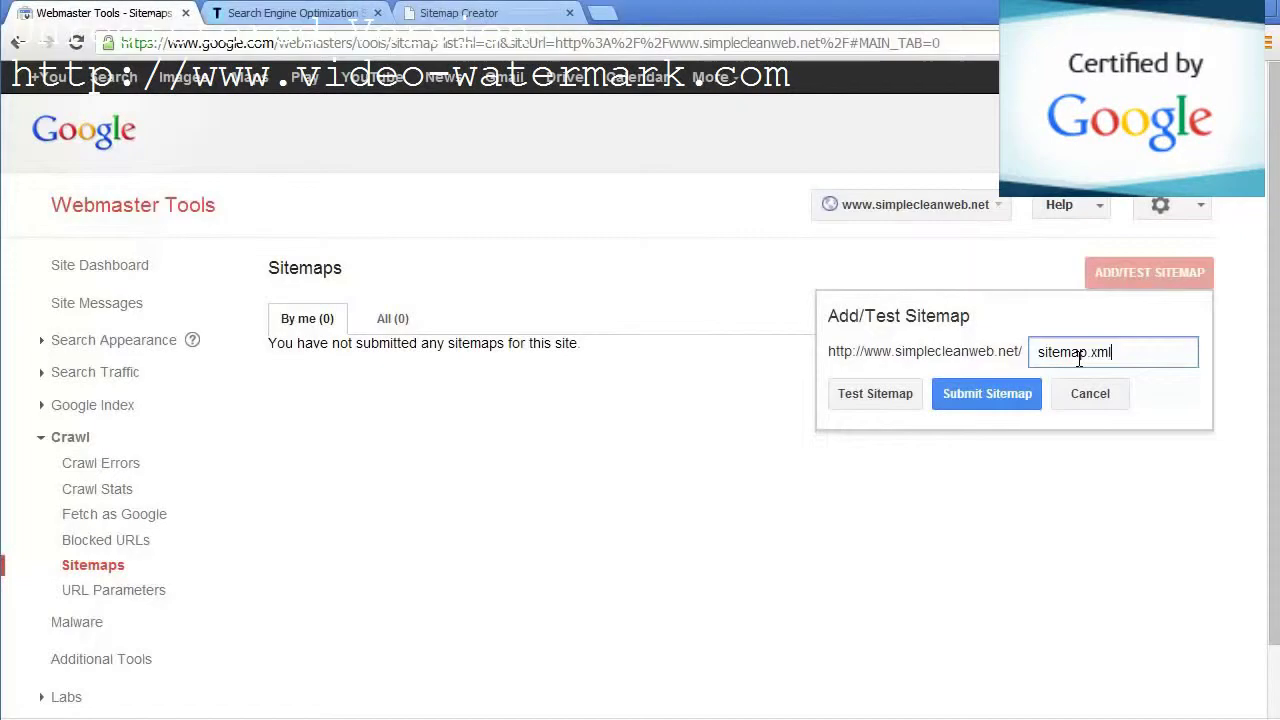
pyautogui.click(993, 395)
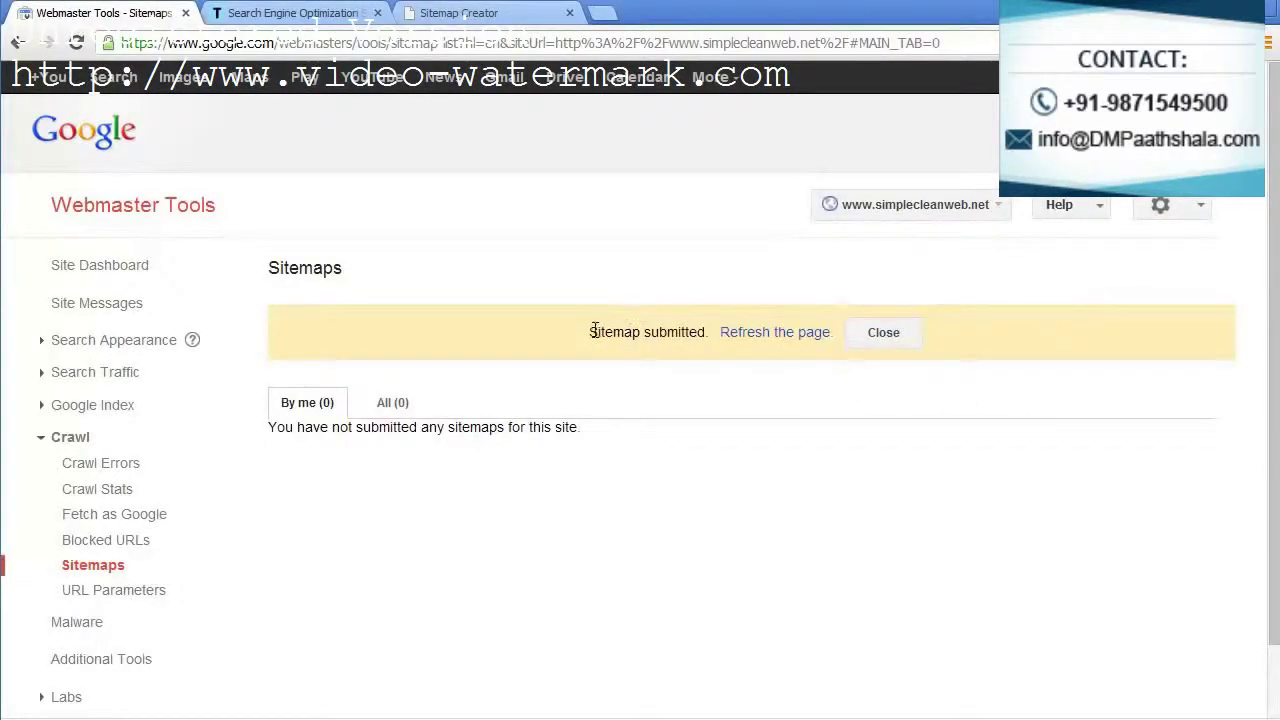
pyautogui.click(791, 334)
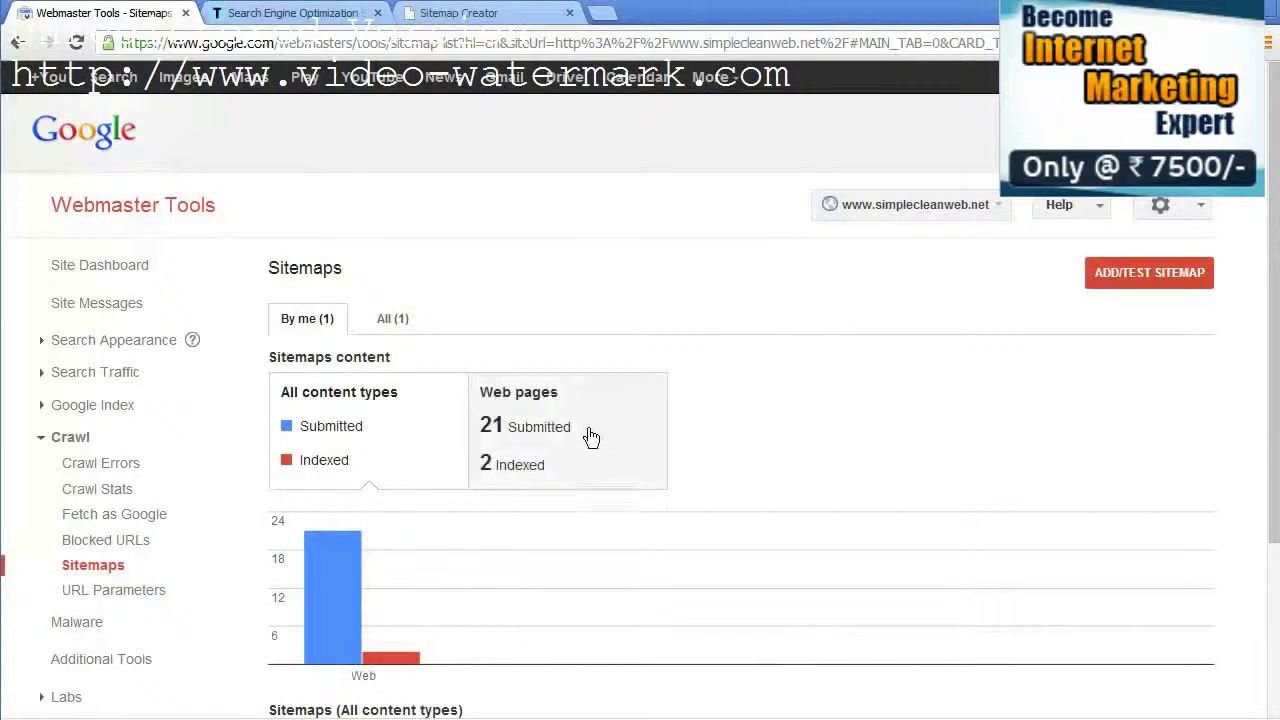
# Show the Web pages chart for the submitted sitemap and compare its submitted and indexed page counts.
pyautogui.click(591, 437)
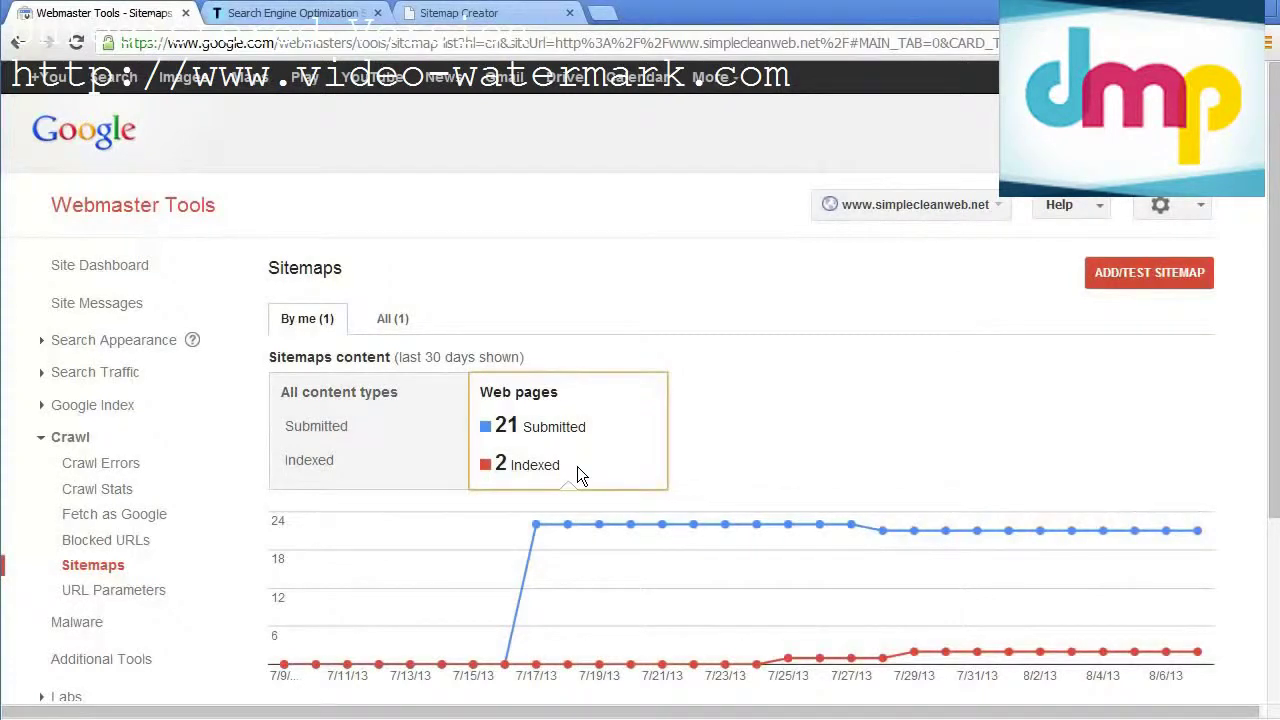
pyautogui.moveTo(562, 466); pyautogui.dragTo(505, 465)
pyautogui.click(509, 464)
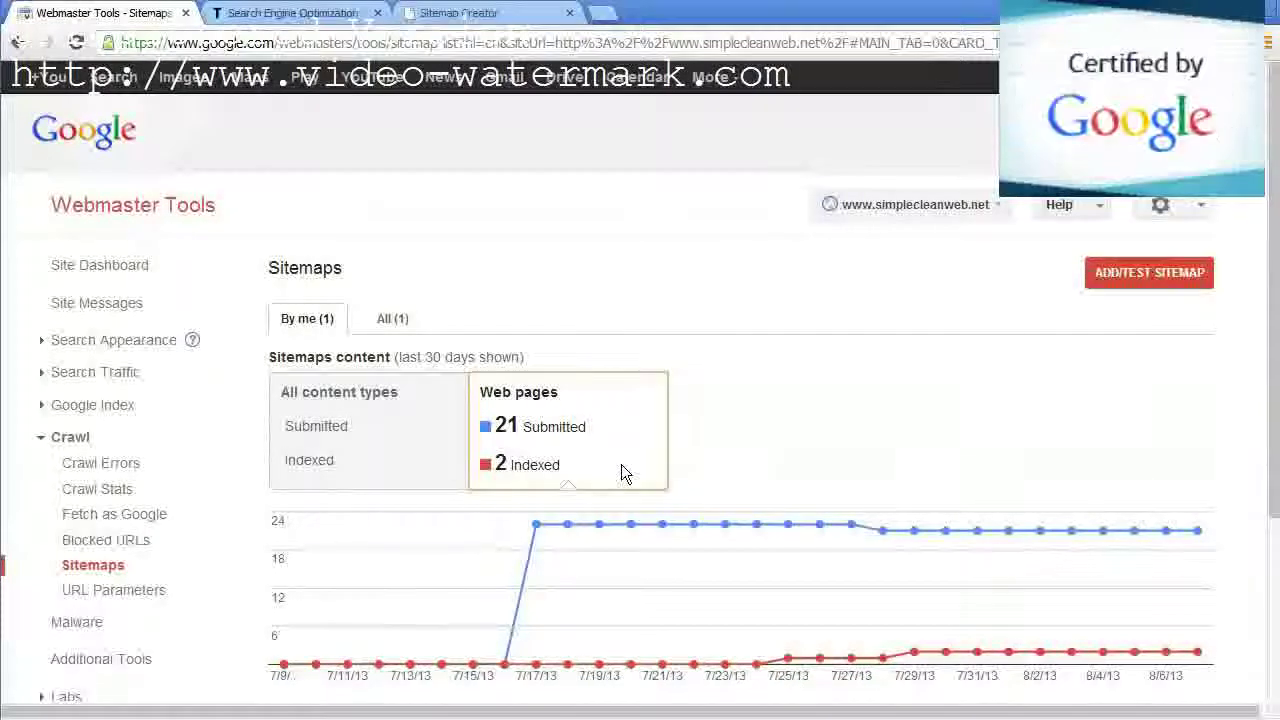
pyautogui.moveTo(597, 420); pyautogui.dragTo(612, 450)
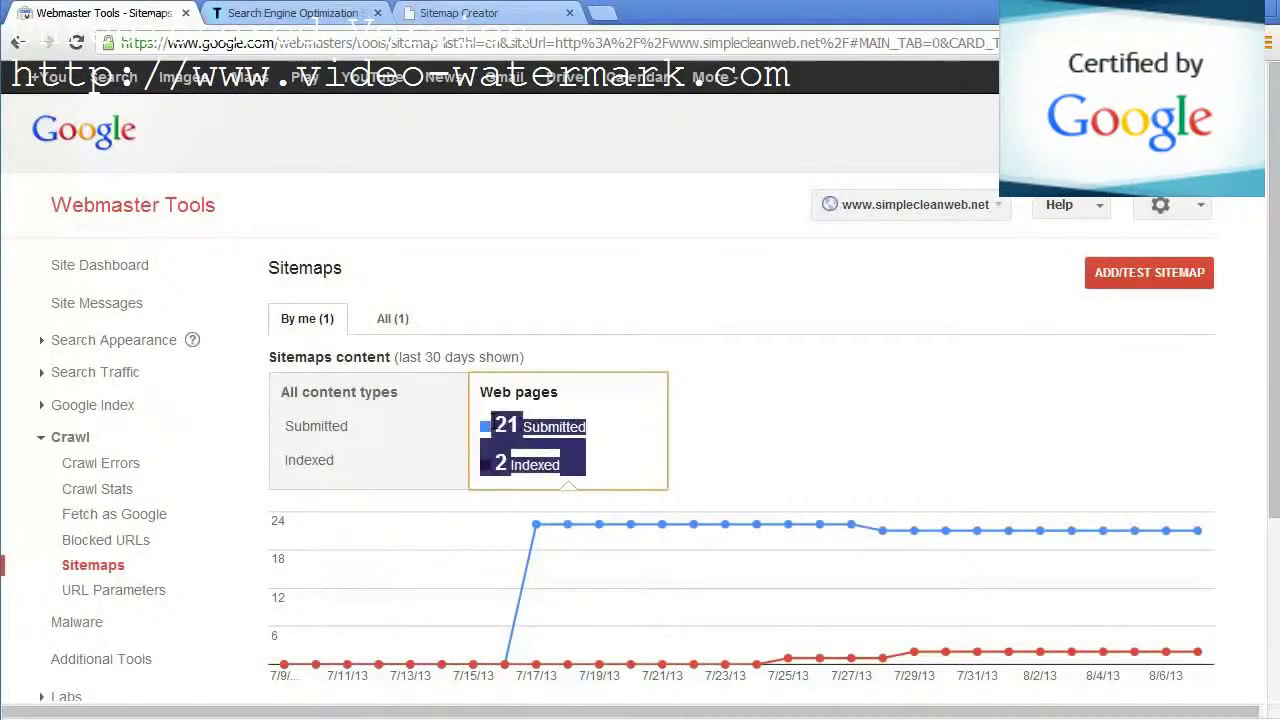
pyautogui.click(587, 465)
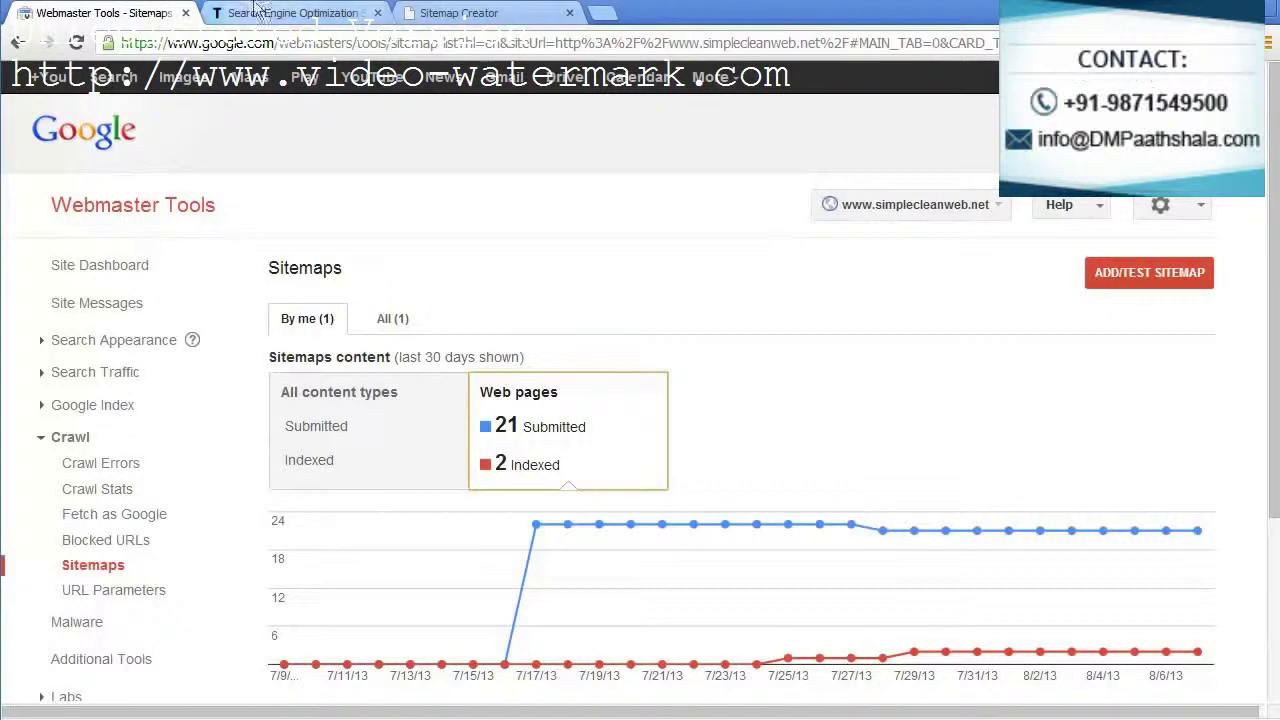
pyautogui.click(290, 12)
pyautogui.click(470, 12)
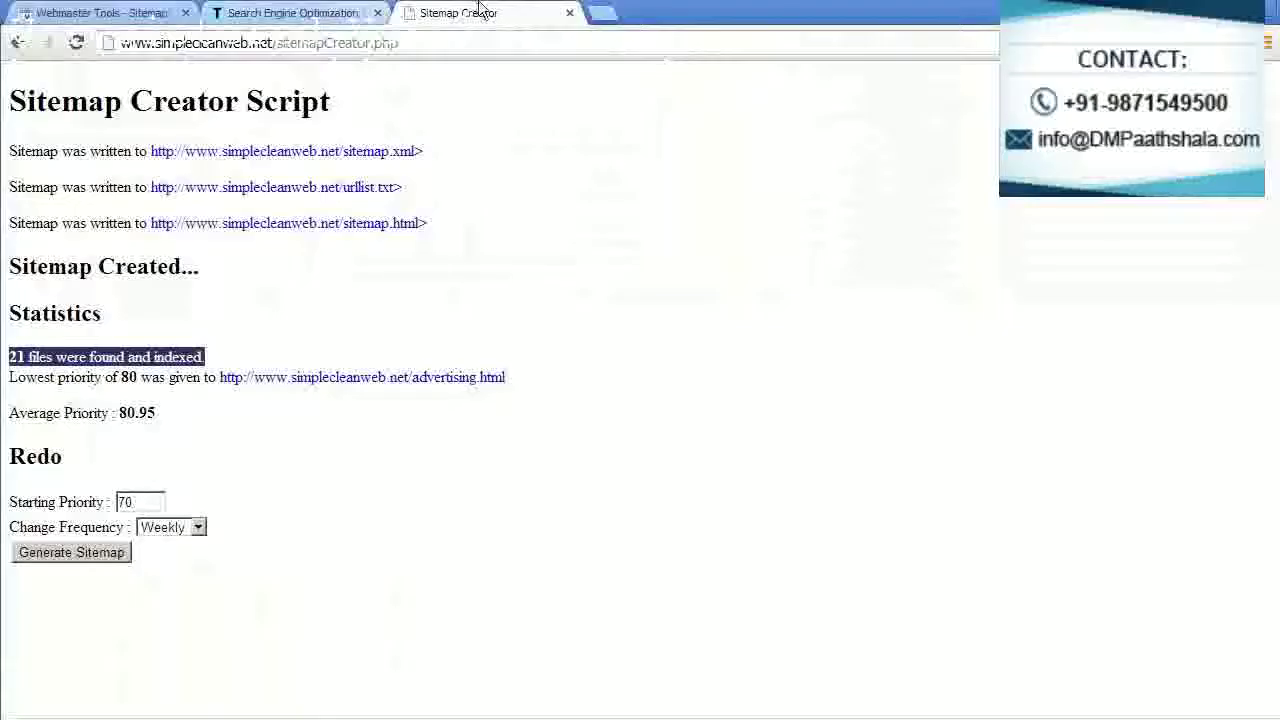
pyautogui.click(595, 15)
pyautogui.click(598, 43)
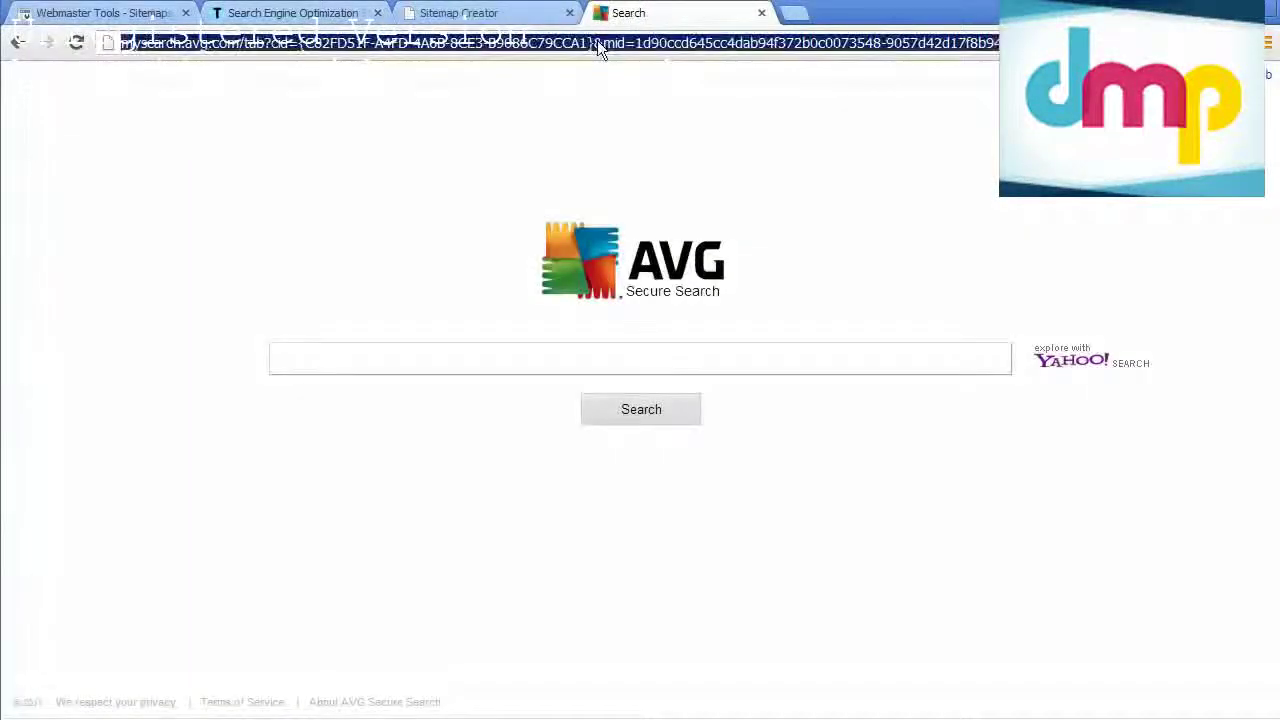
pyautogui.write('simple')
pyautogui.press('Return')
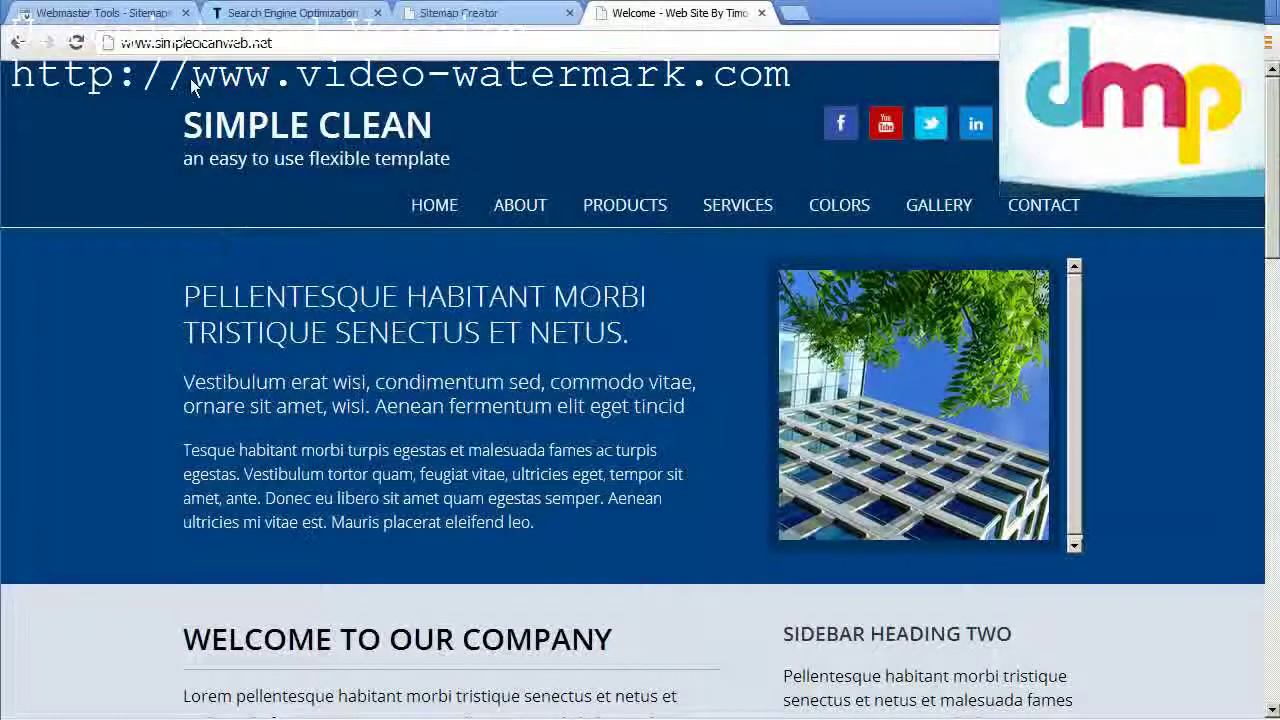
# Examine the home page's text content, including the intro paragraphs, the Welcome to Our Company section and the Sidebar Heading Two text.
pyautogui.moveTo(552, 531); pyautogui.dragTo(184, 450)
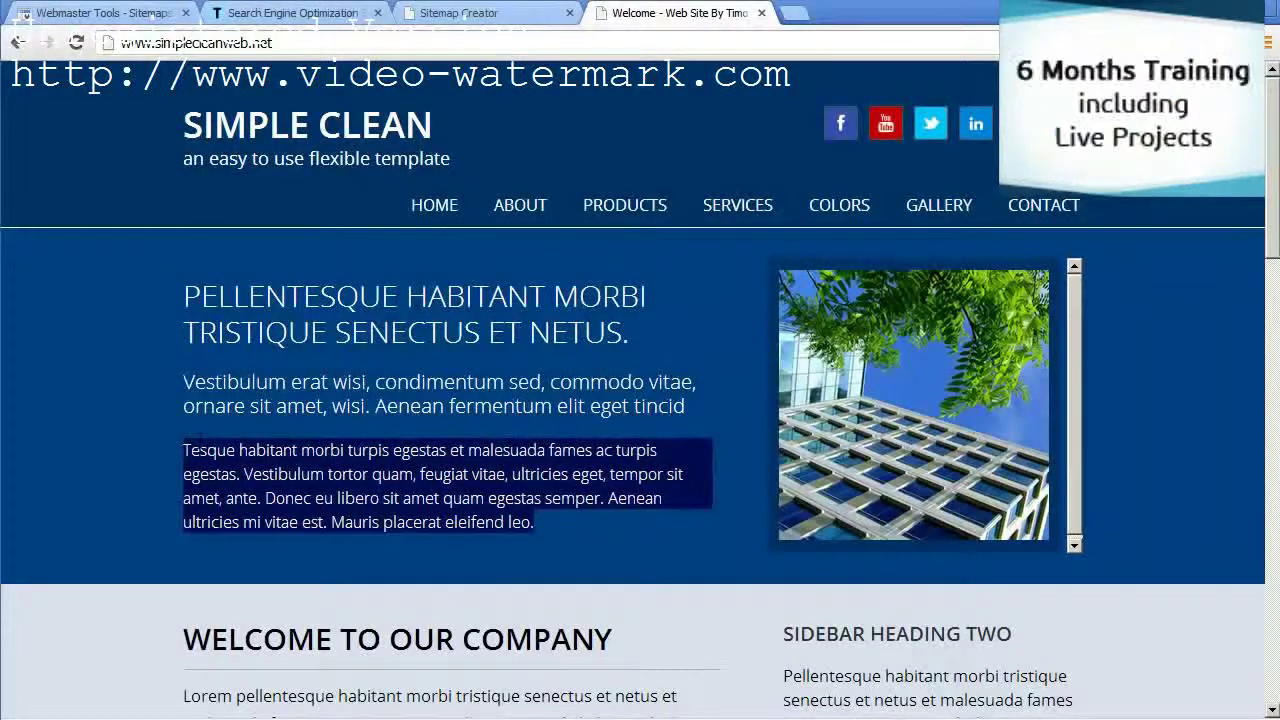
pyautogui.click(383, 505)
pyautogui.scroll(-3, 383, 505)
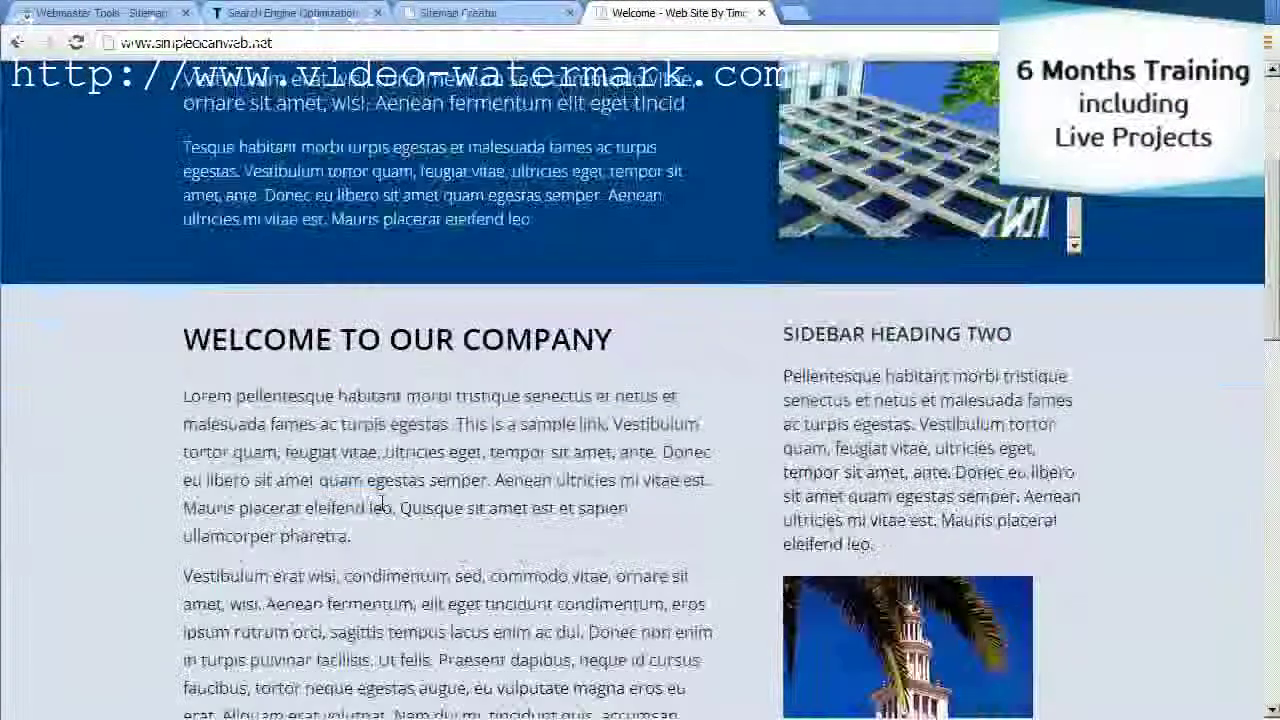
pyautogui.moveTo(180, 335); pyautogui.dragTo(364, 531)
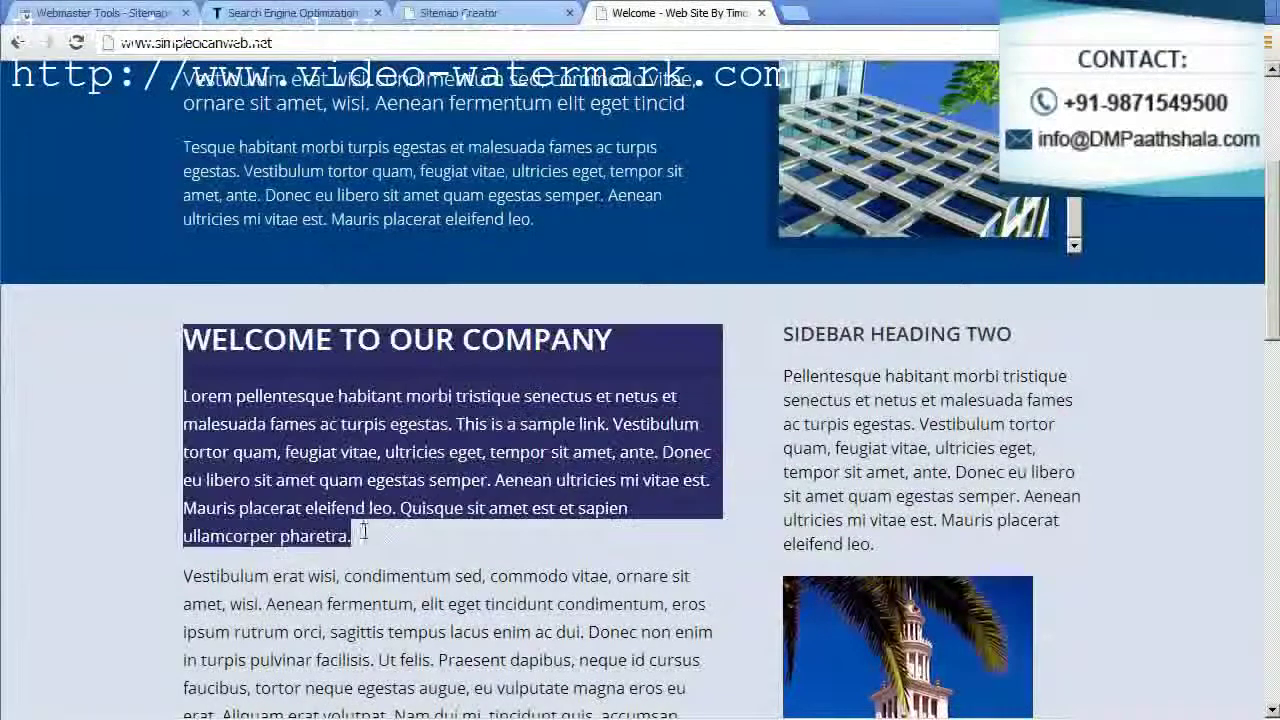
pyautogui.click(430, 535)
pyautogui.moveTo(780, 378); pyautogui.dragTo(923, 541)
pyautogui.click(923, 541)
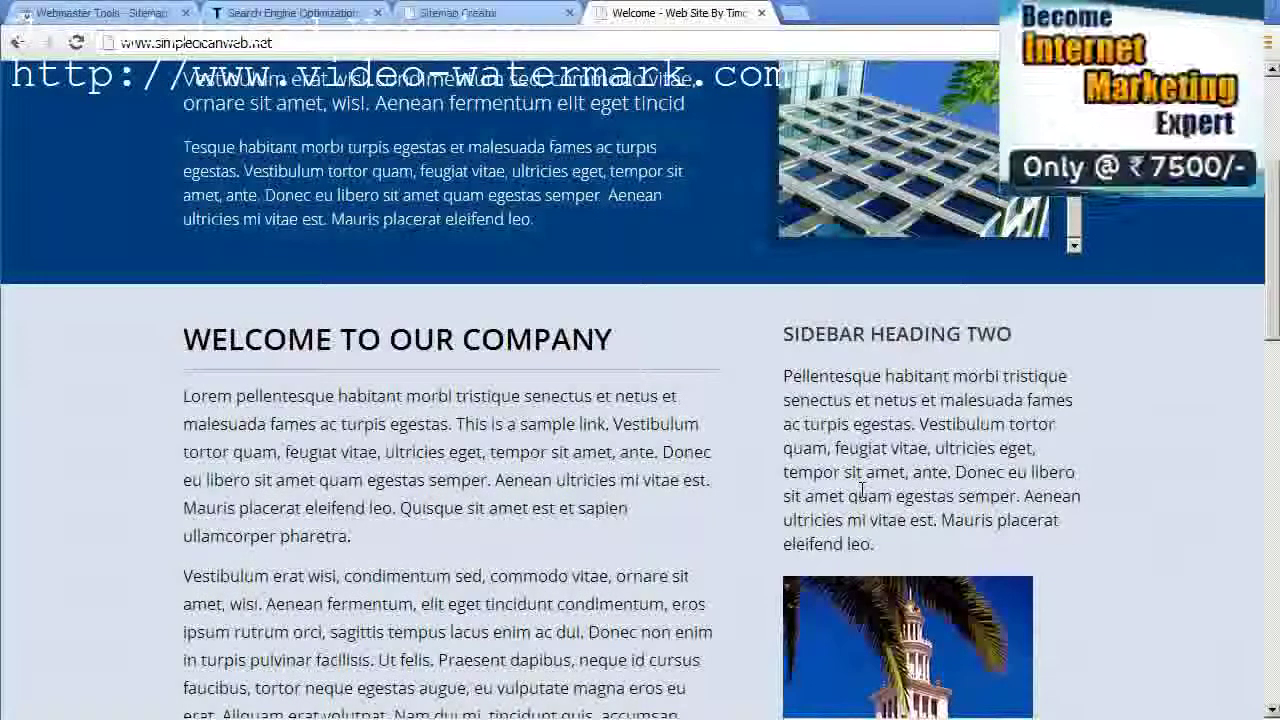
pyautogui.scroll(2, 862, 490)
pyautogui.moveTo(292, 280); pyautogui.dragTo(447, 422)
pyautogui.click(450, 423)
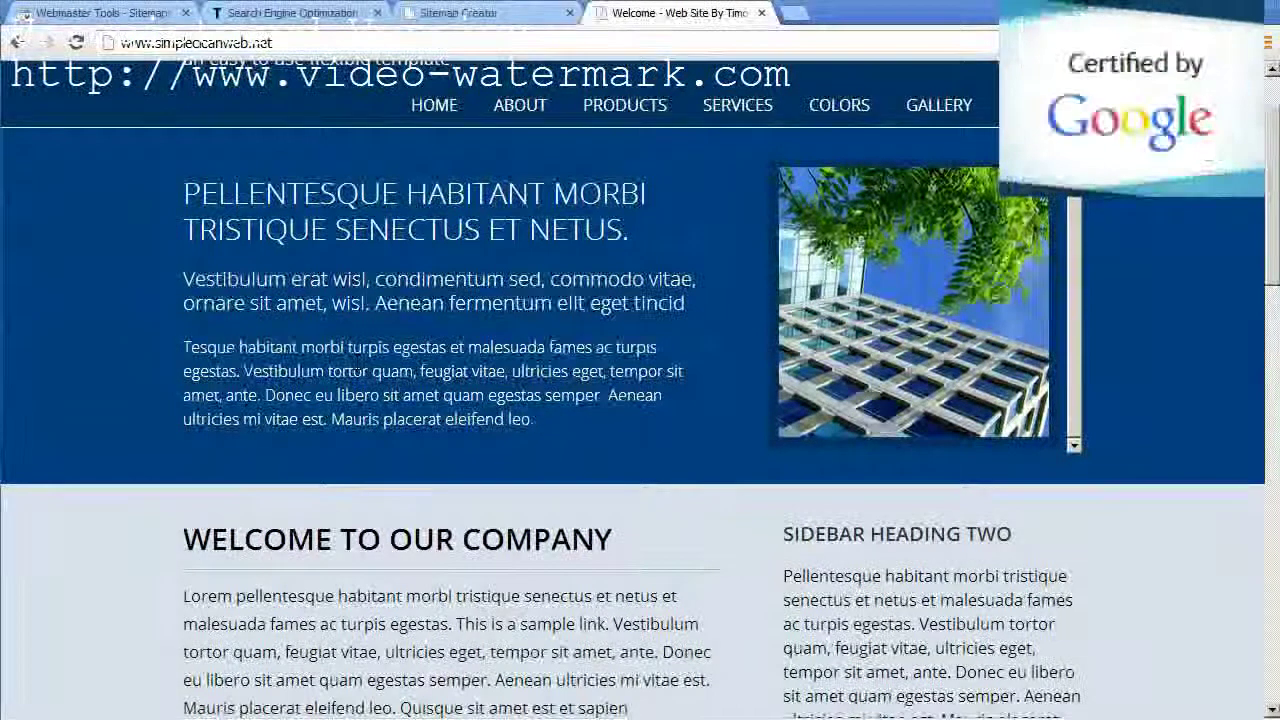
pyautogui.moveTo(374, 279); pyautogui.dragTo(397, 419)
pyautogui.moveTo(458, 420); pyautogui.dragTo(328, 281)
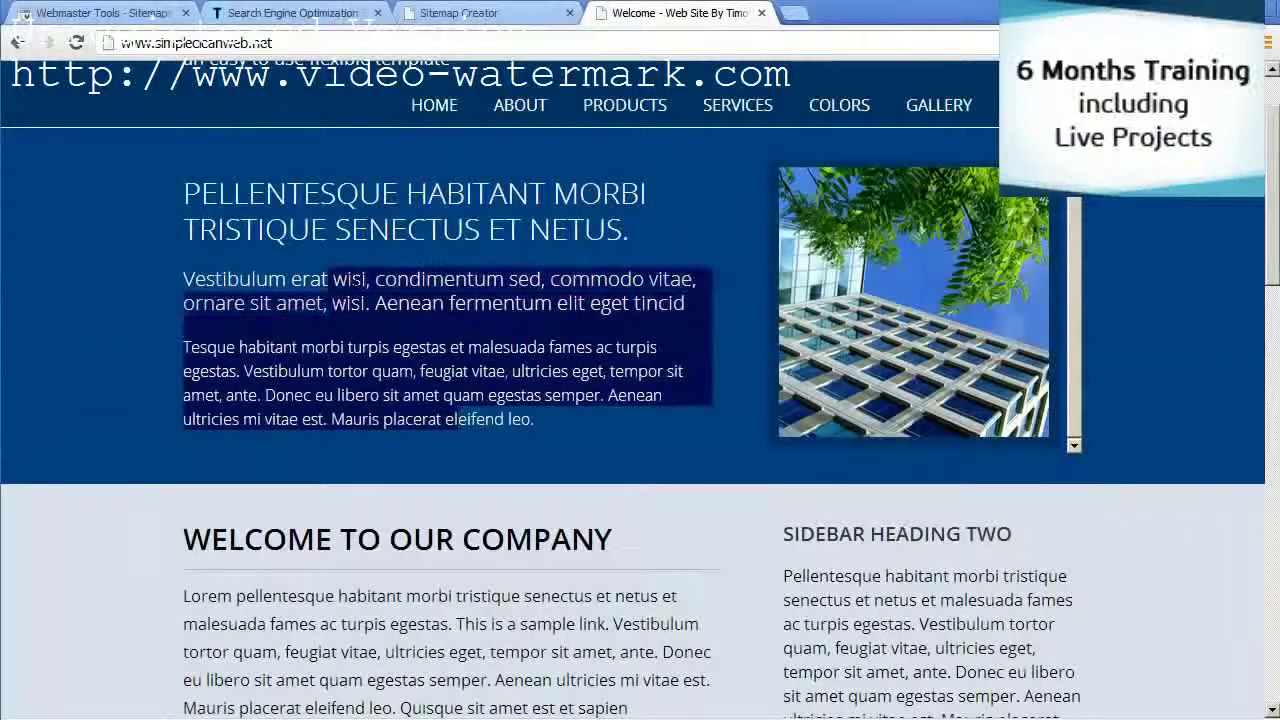
pyautogui.click(354, 281)
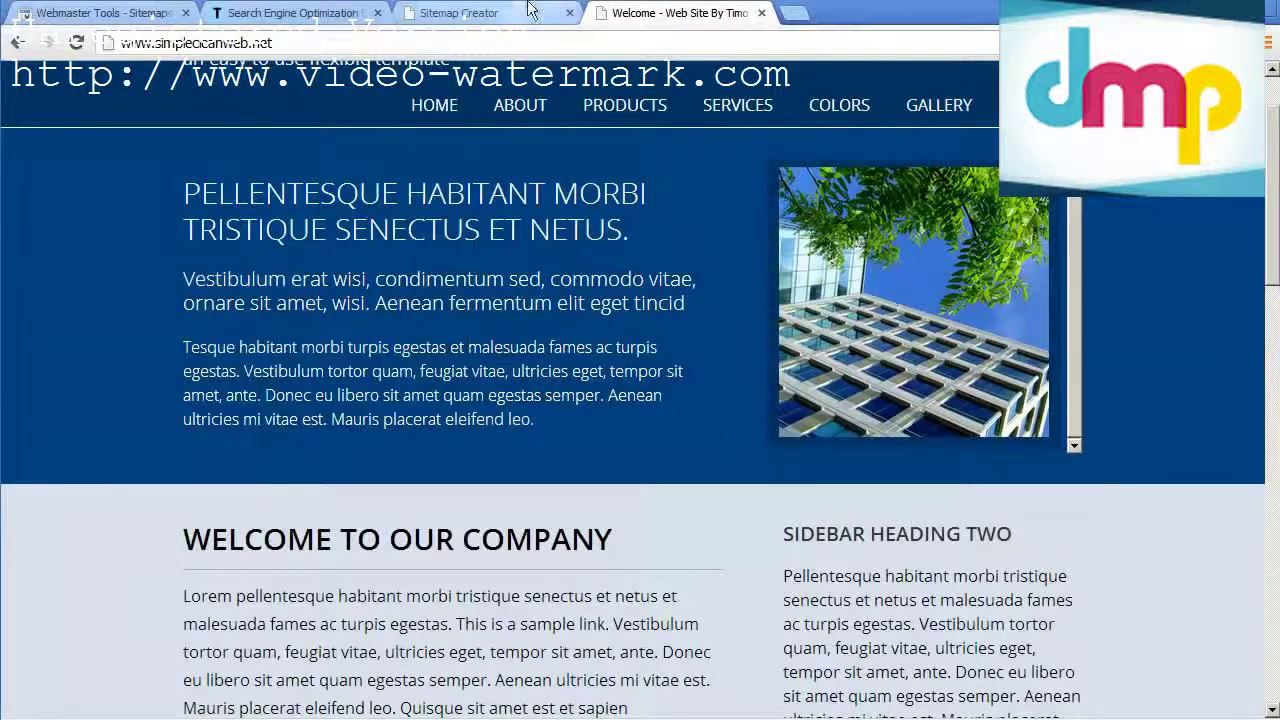
# Return to the Webmaster Tools Sitemaps page, view the Add/Test Sitemap form, and dismiss it without submitting anything.
pyautogui.click(295, 12)
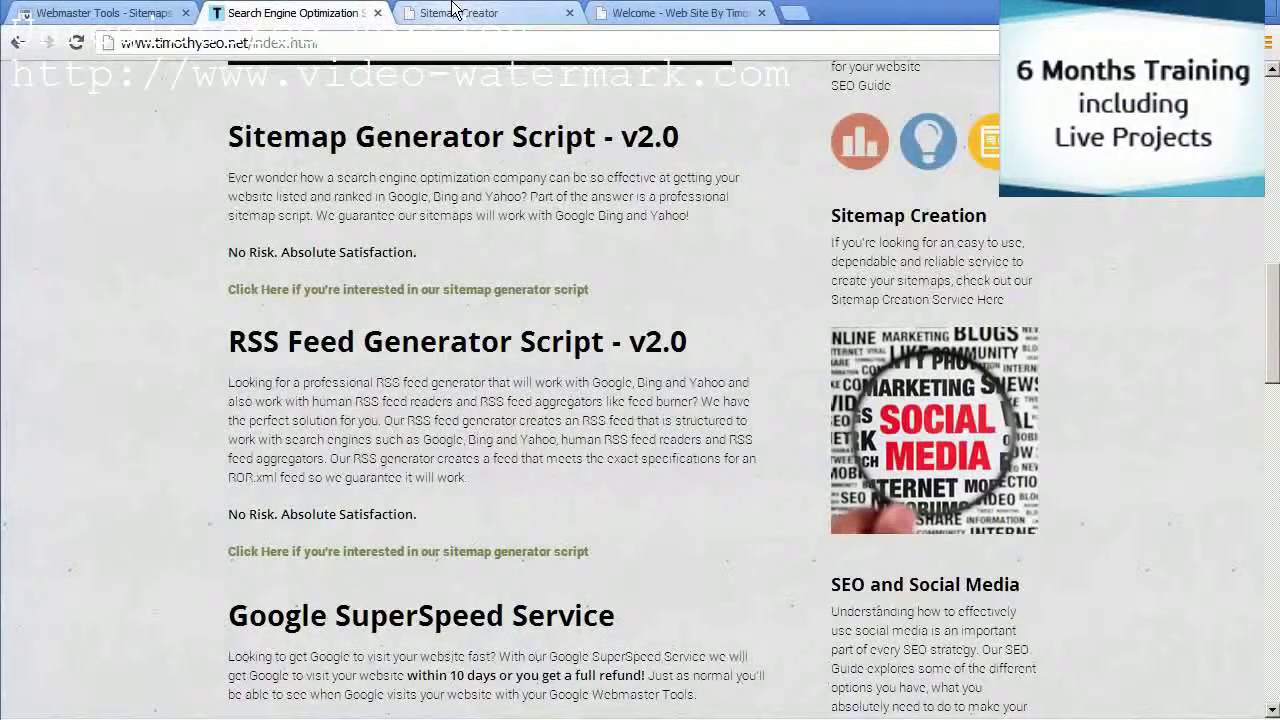
pyautogui.click(100, 12)
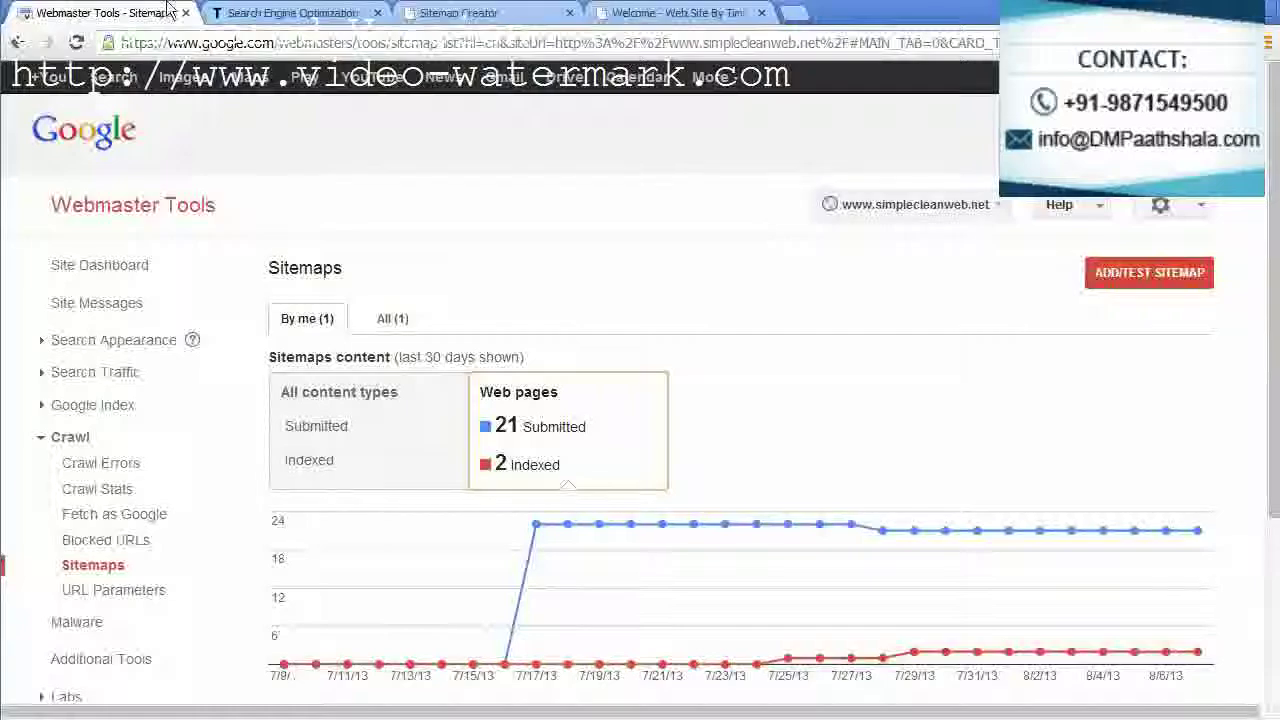
pyautogui.click(1197, 272)
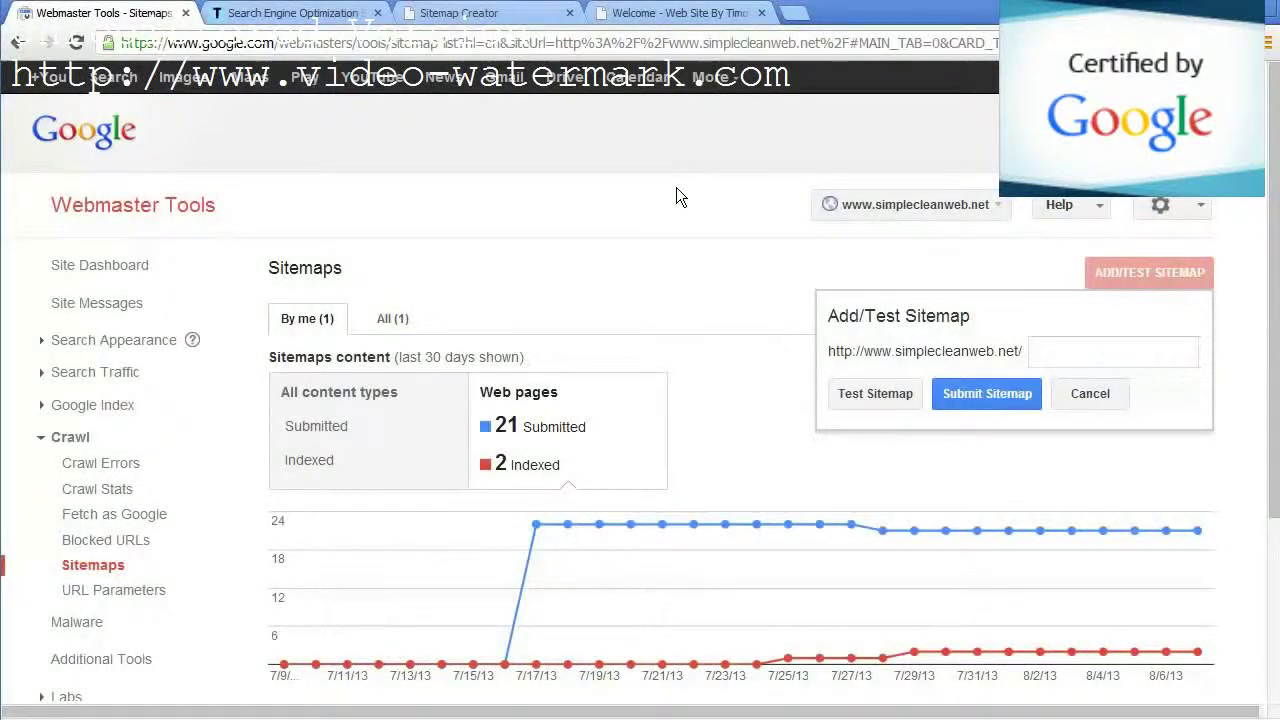
pyautogui.click(1090, 395)
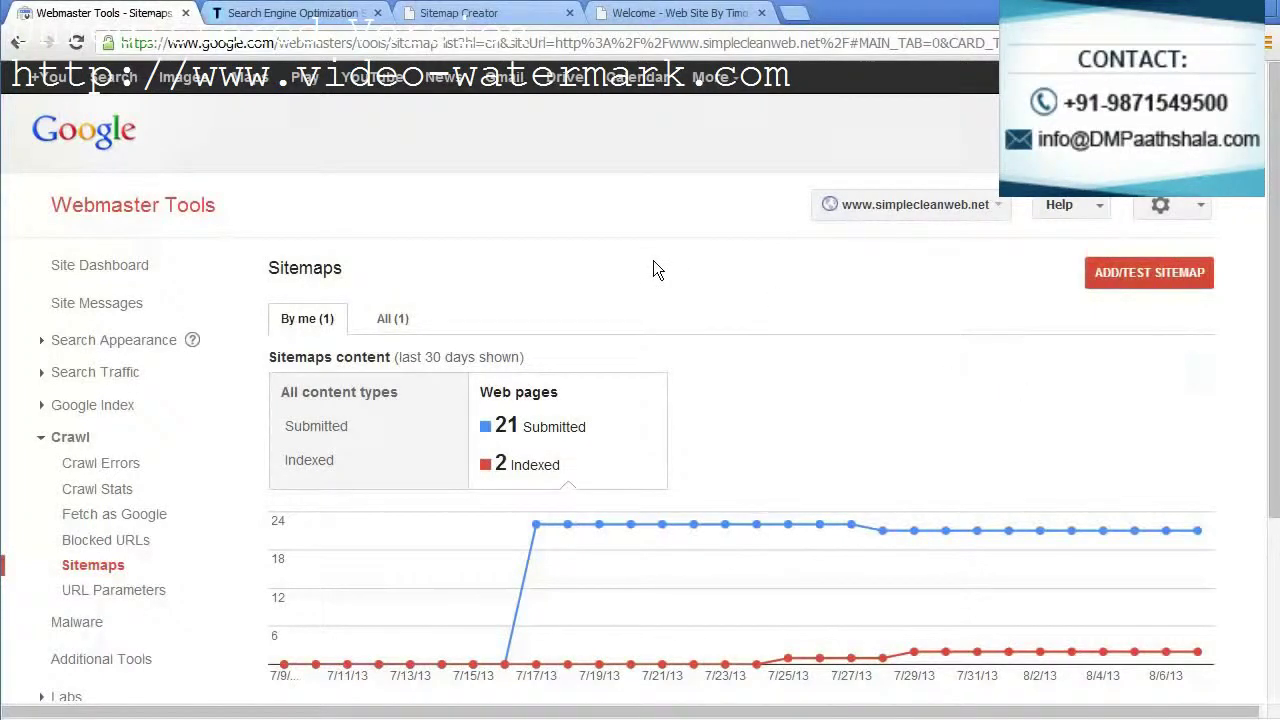